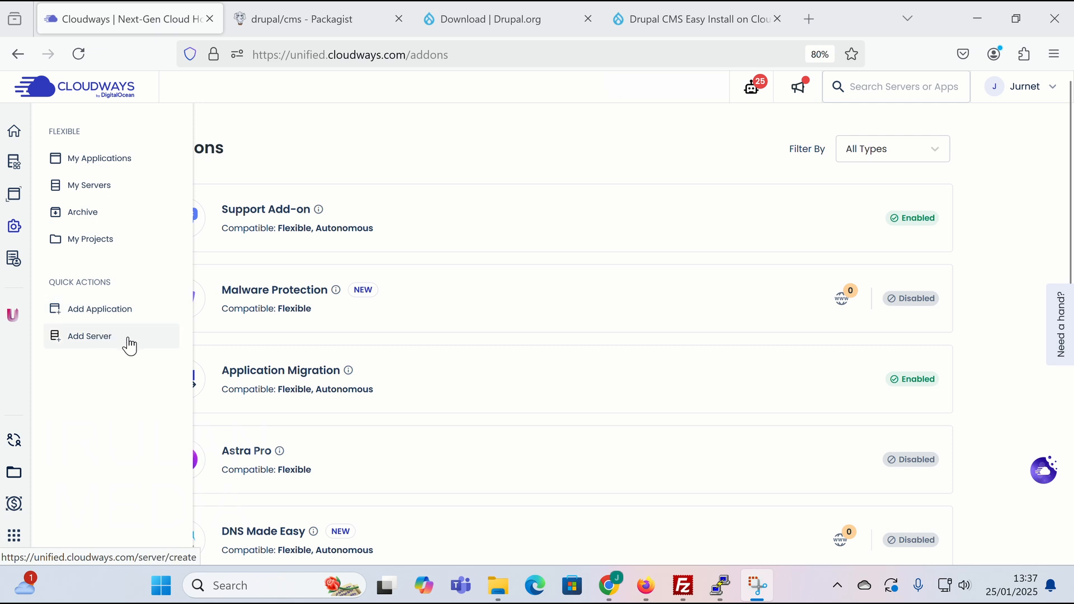
- Start a new PHP custom app named My Drupal CMS on a server named southwest
left_click(127, 345)
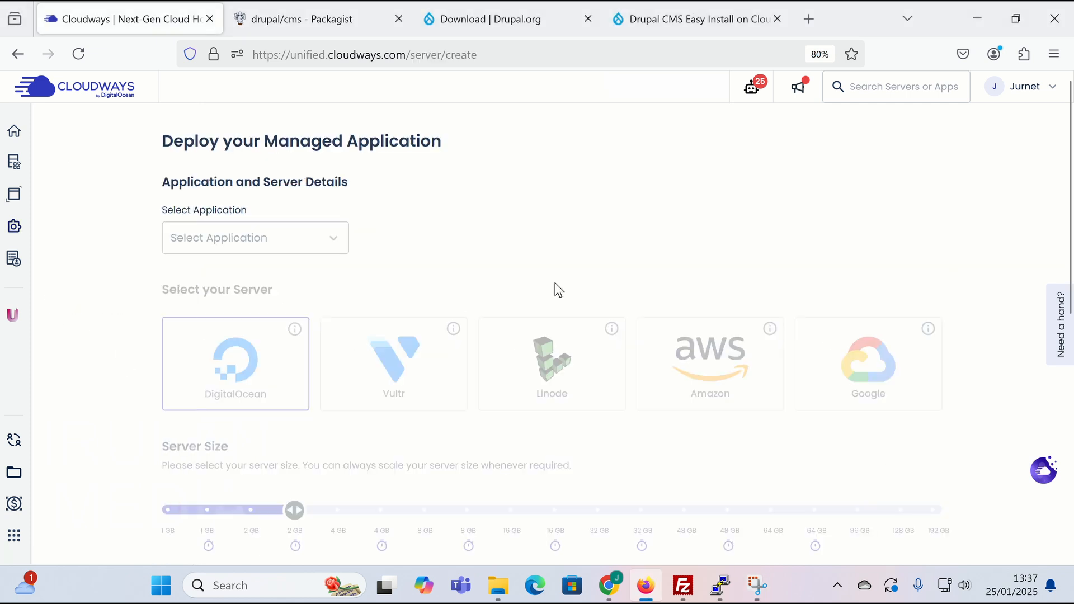
left_click(292, 245)
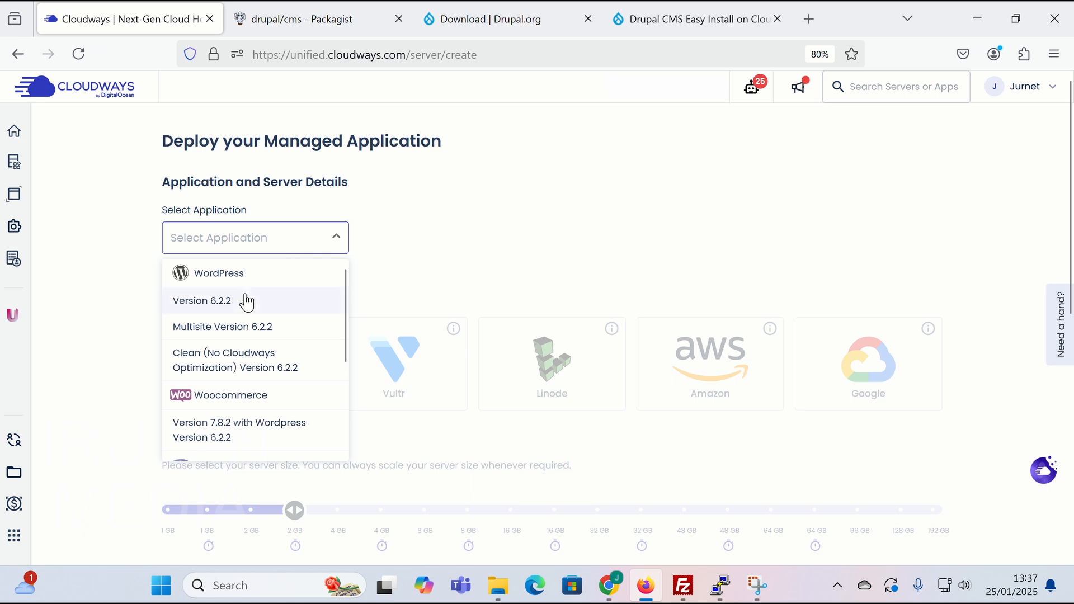
scroll(260, 363, "down", 3)
scroll(266, 343, "up", 3)
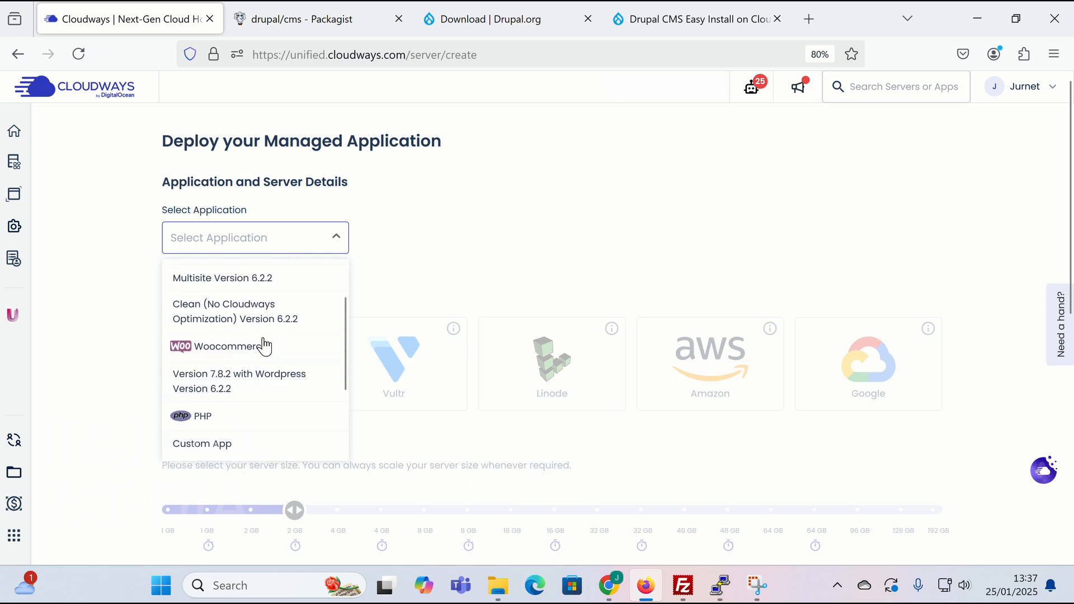
scroll(274, 336, "down", 3)
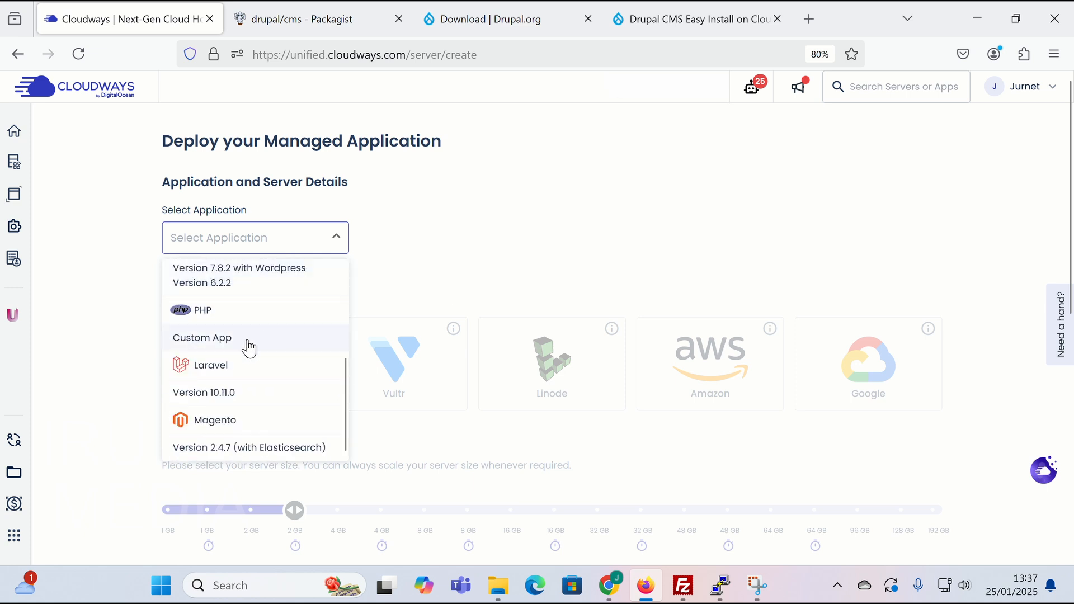
left_click(225, 342)
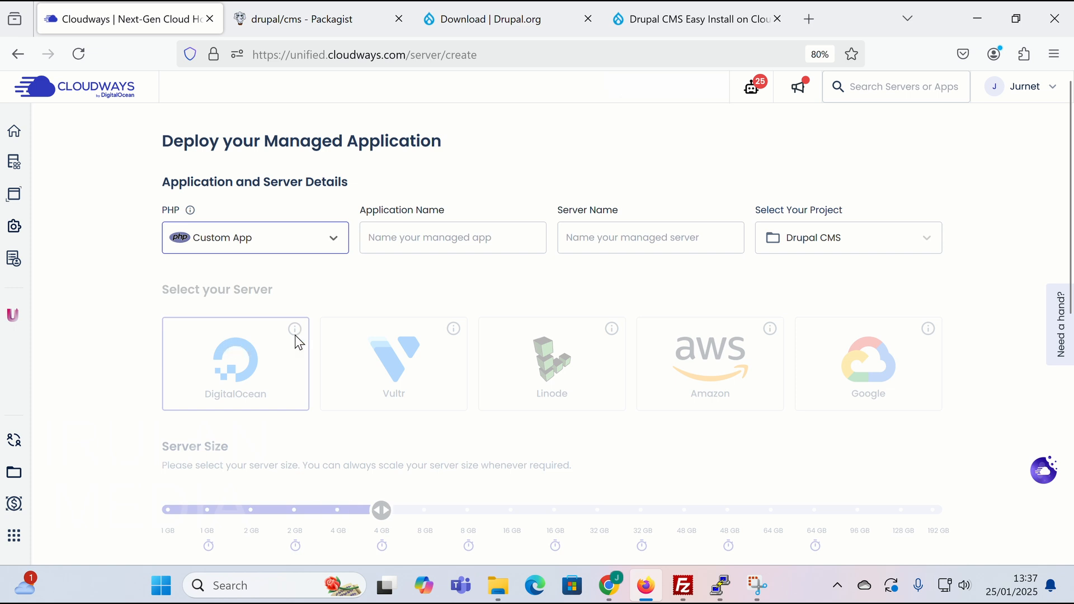
left_click(425, 237)
type("My new Drupal CMS")
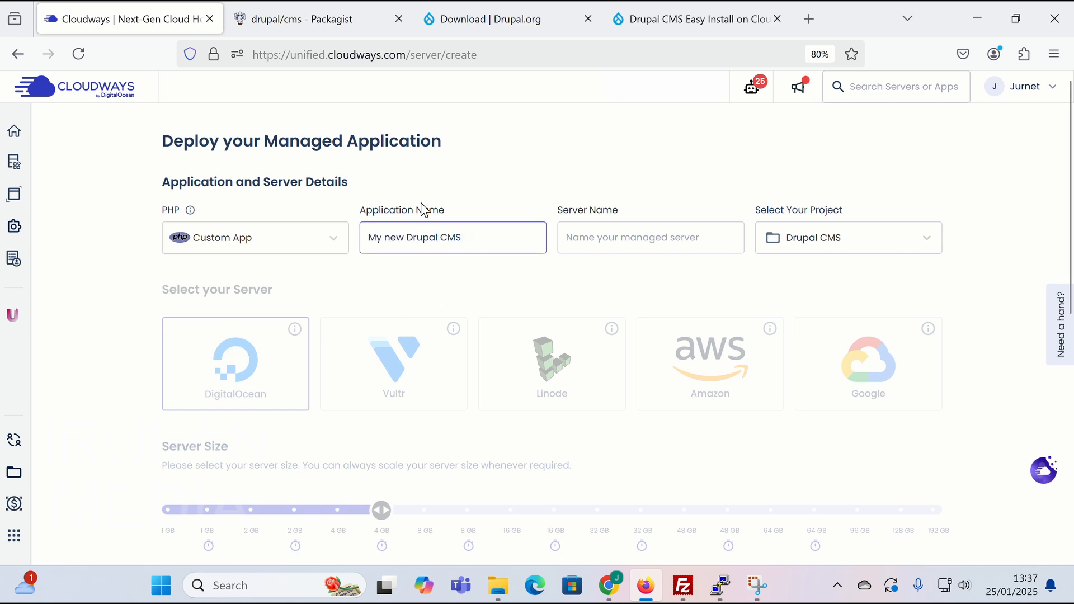
left_click(406, 242)
key("BackSpace")
key("BackSpace")
key("BackSpace")
key("BackSpace")
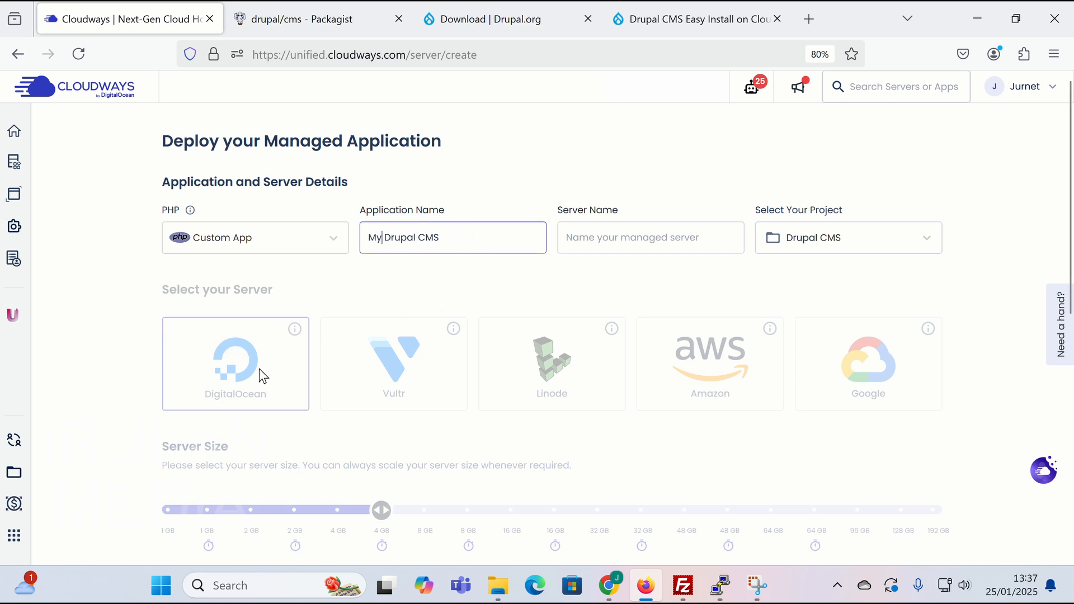
left_click(658, 250)
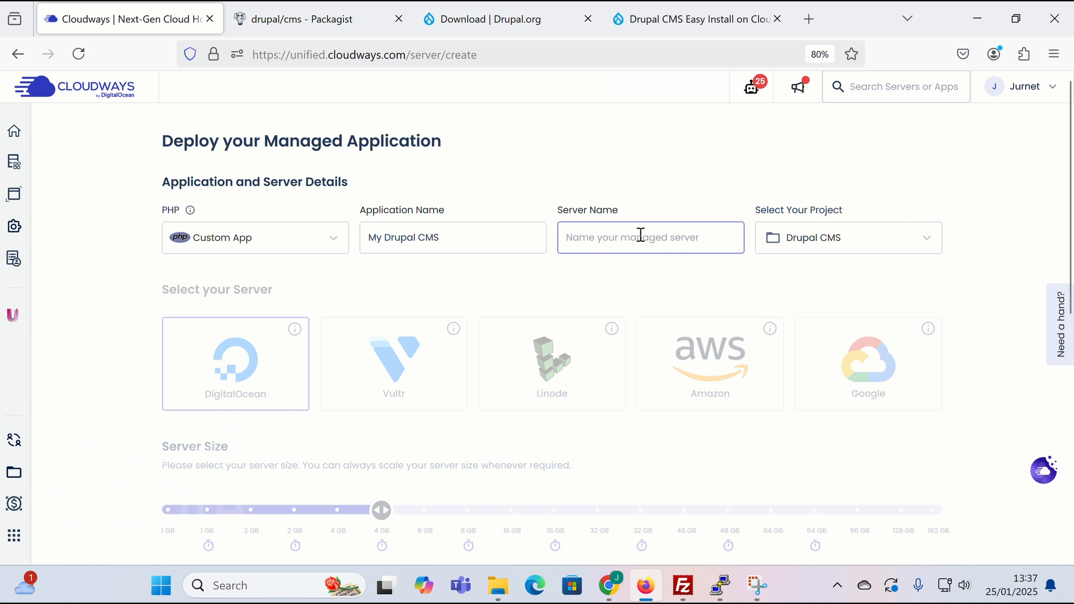
type("southwest")
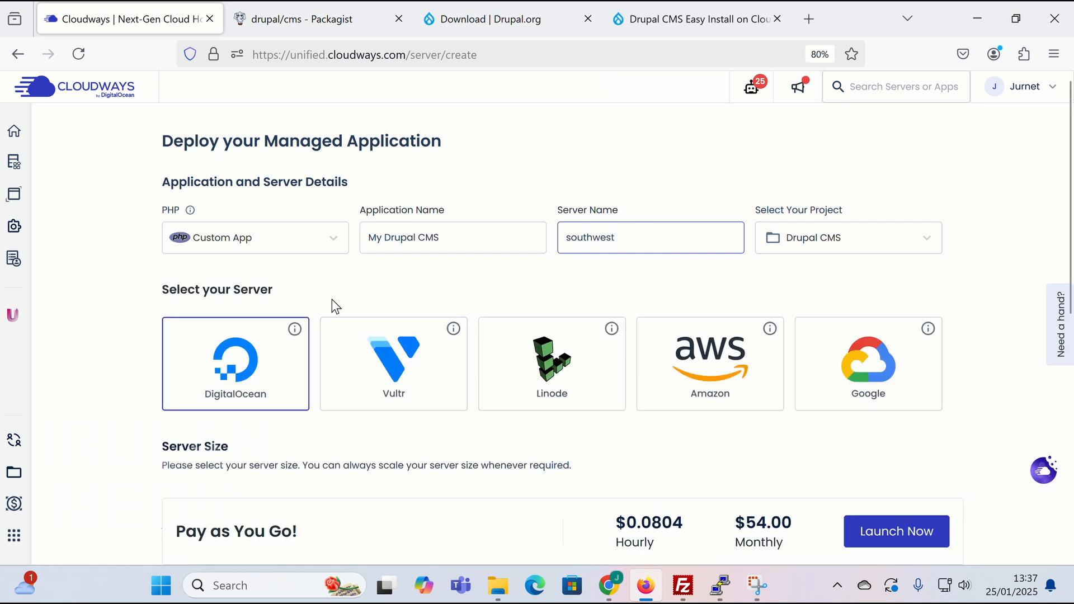
- Choose a 2 GB DigitalOcean server in London and launch it
scroll(395, 370, "down", 4)
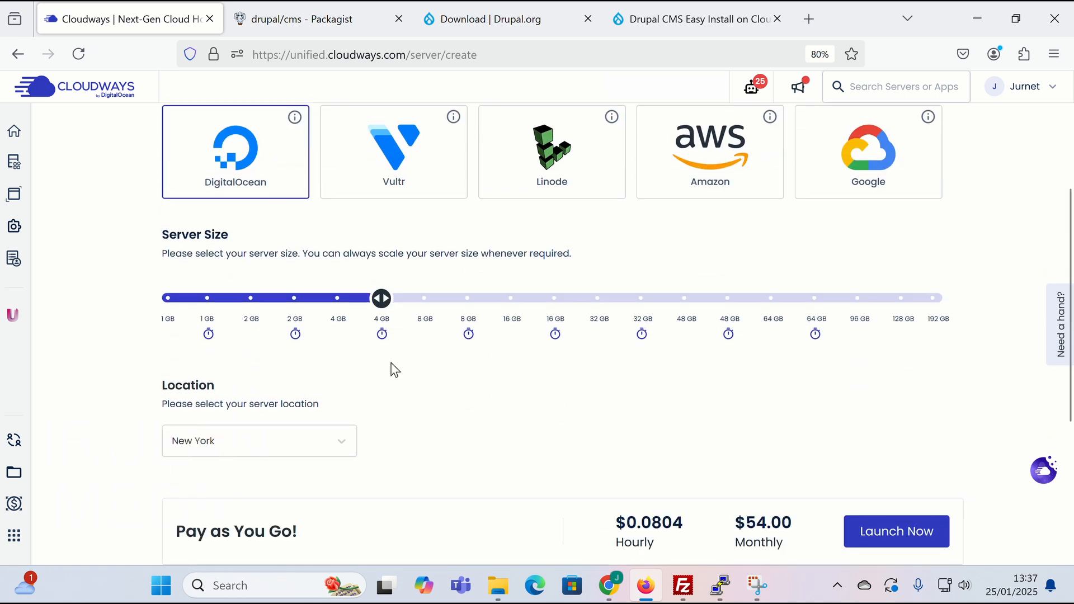
left_click(297, 336)
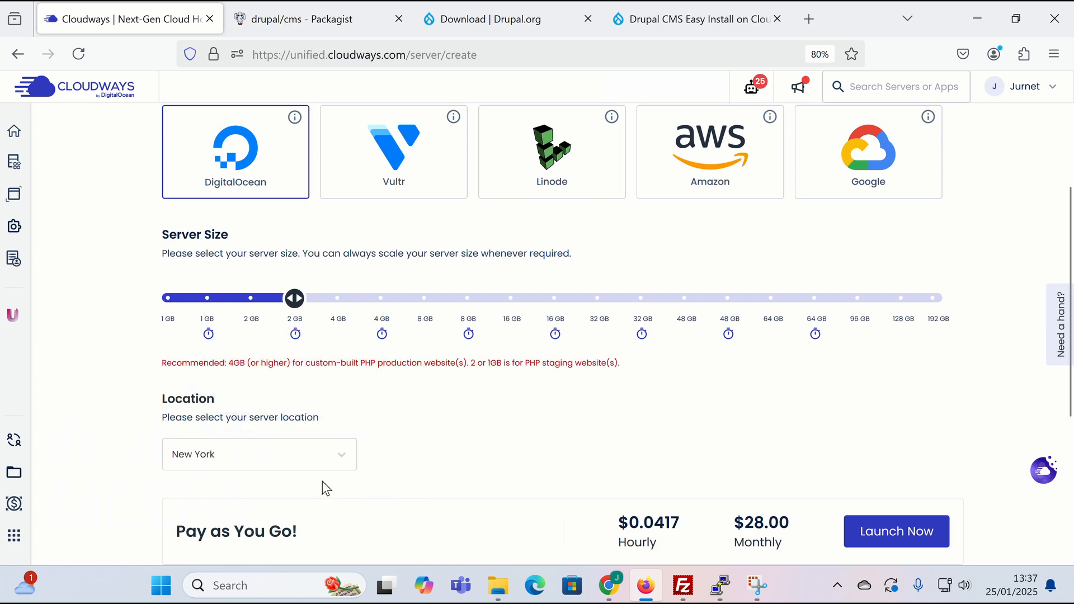
left_click(303, 454)
left_click(262, 353)
scroll(727, 503, "up", 1)
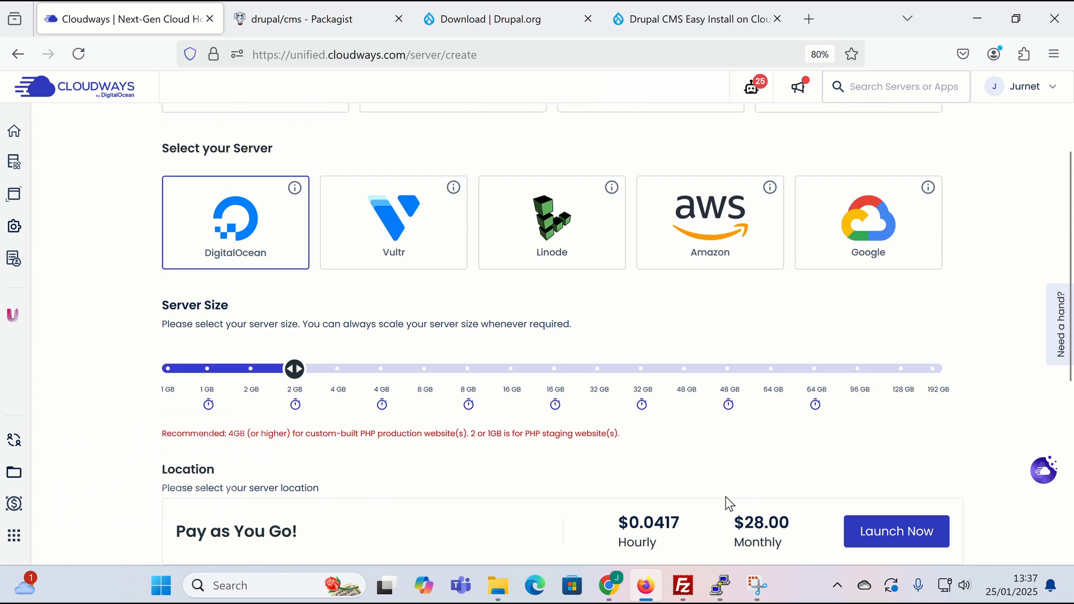
scroll(434, 432, "down", 1)
scroll(442, 428, "up", 1)
scroll(442, 429, "up", 2)
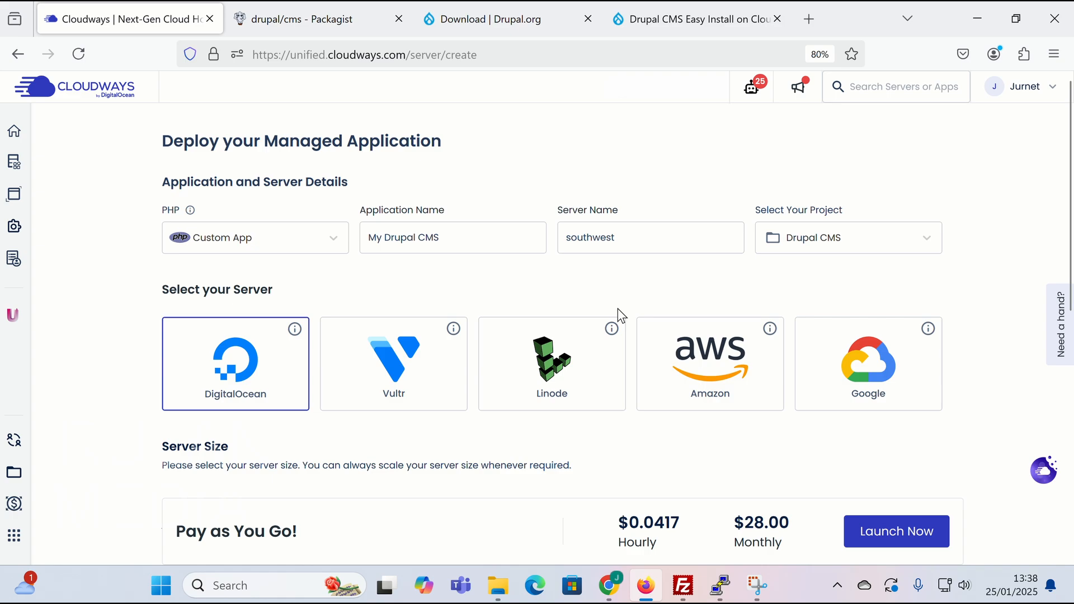
left_click(894, 540)
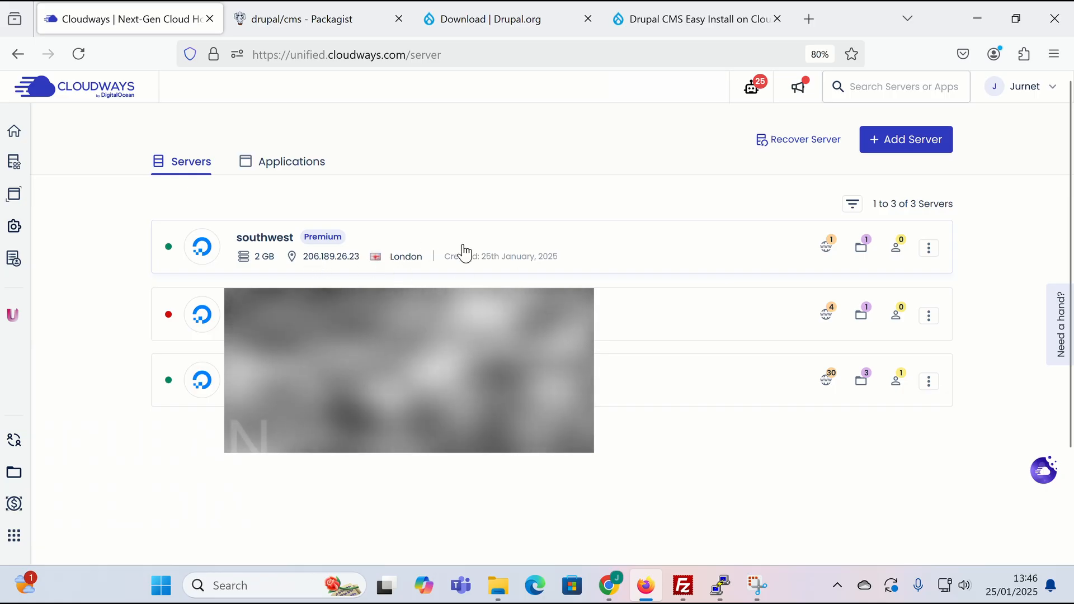
- Switch the southwest server's PHP package from 8.1 to 8.3, accepting the upgrade warning
left_click(462, 250)
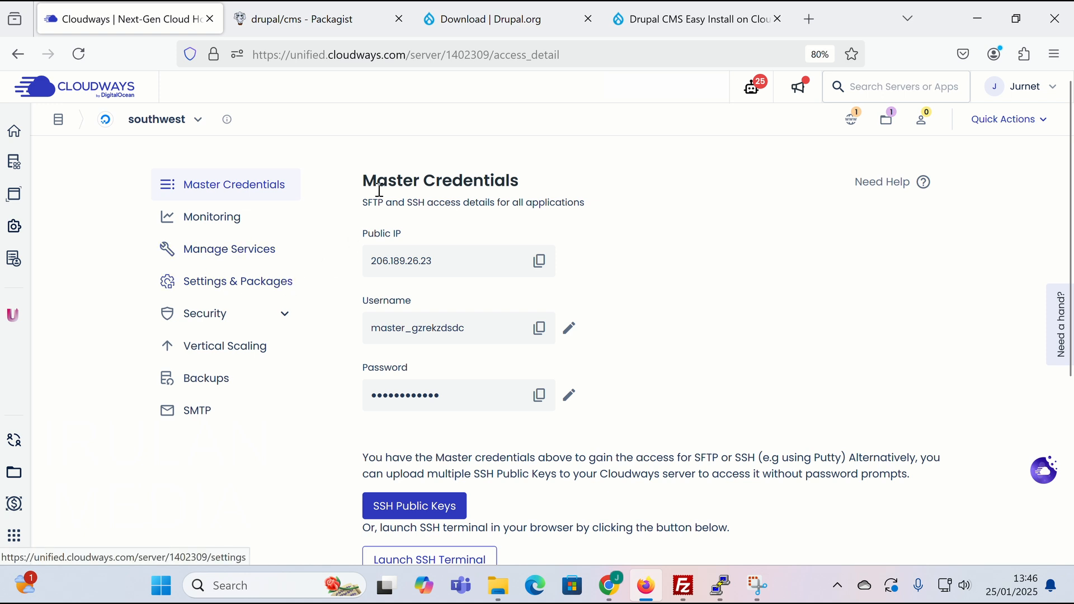
left_click(250, 289)
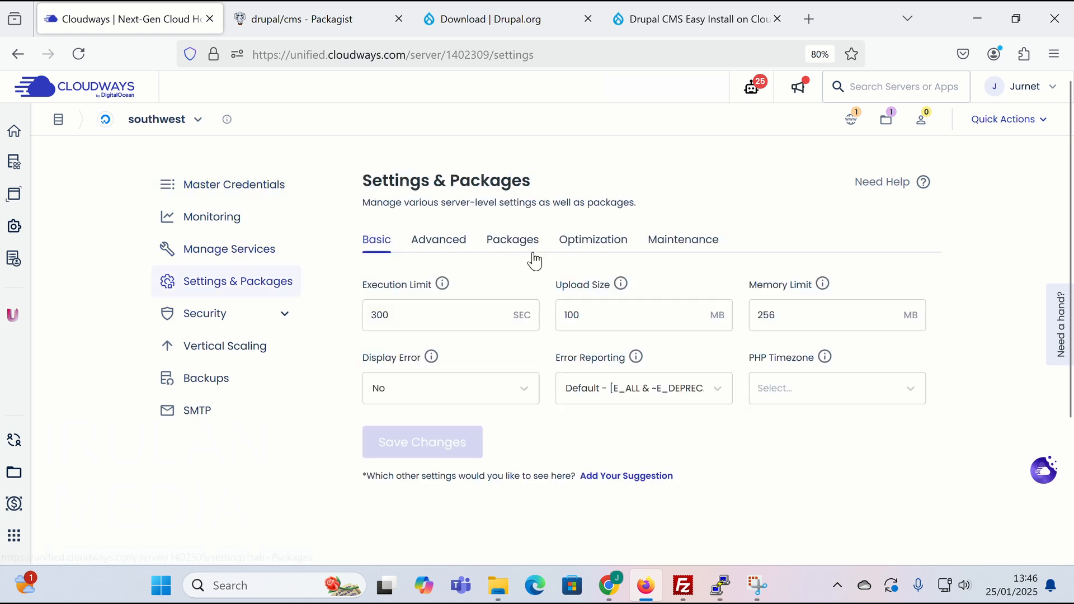
left_click(518, 243)
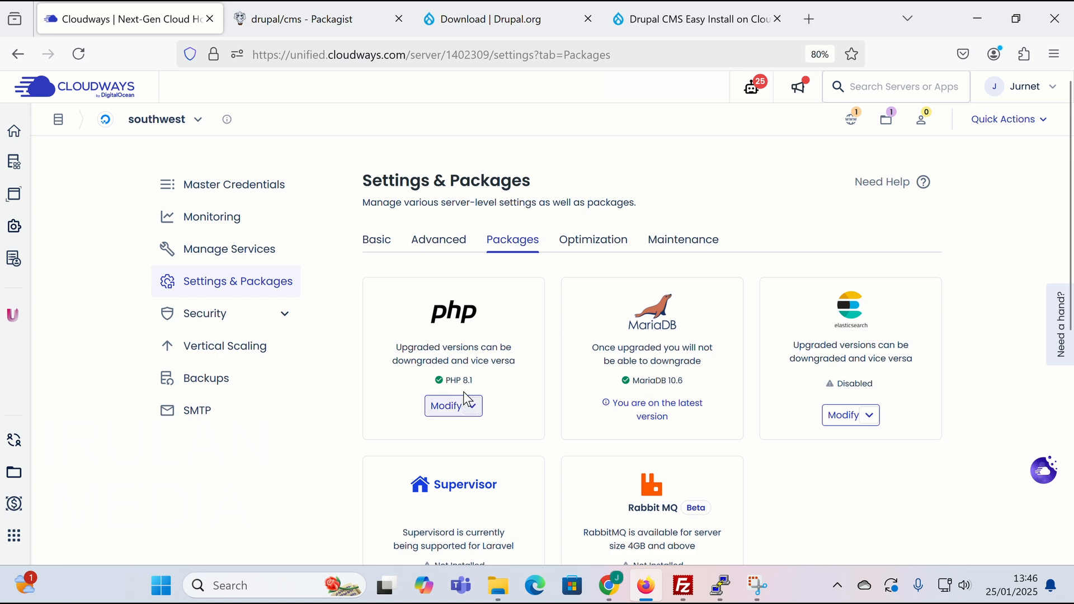
left_click(471, 407)
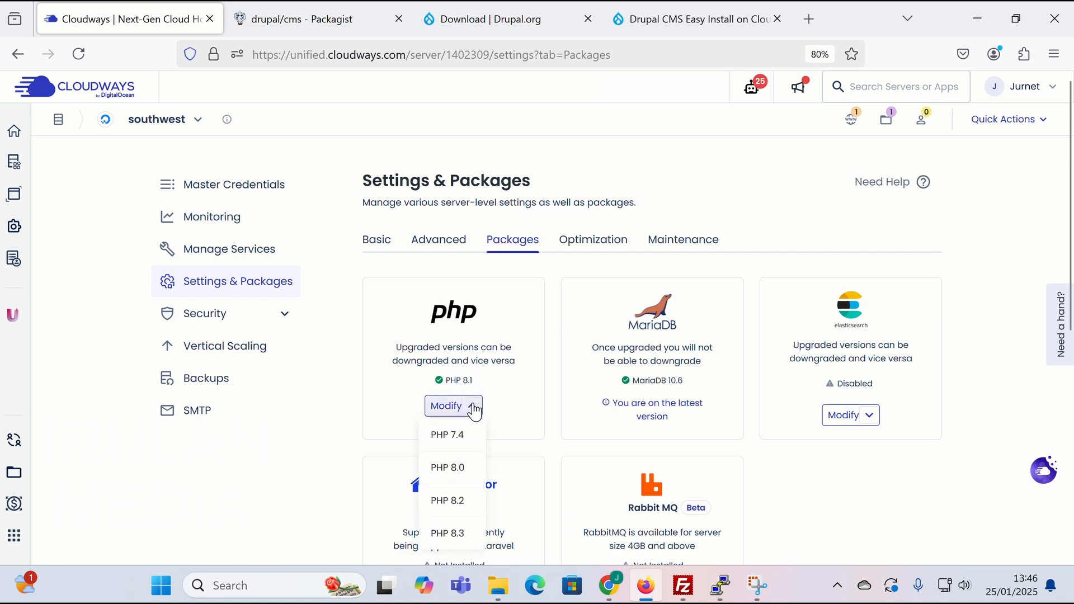
left_click(447, 534)
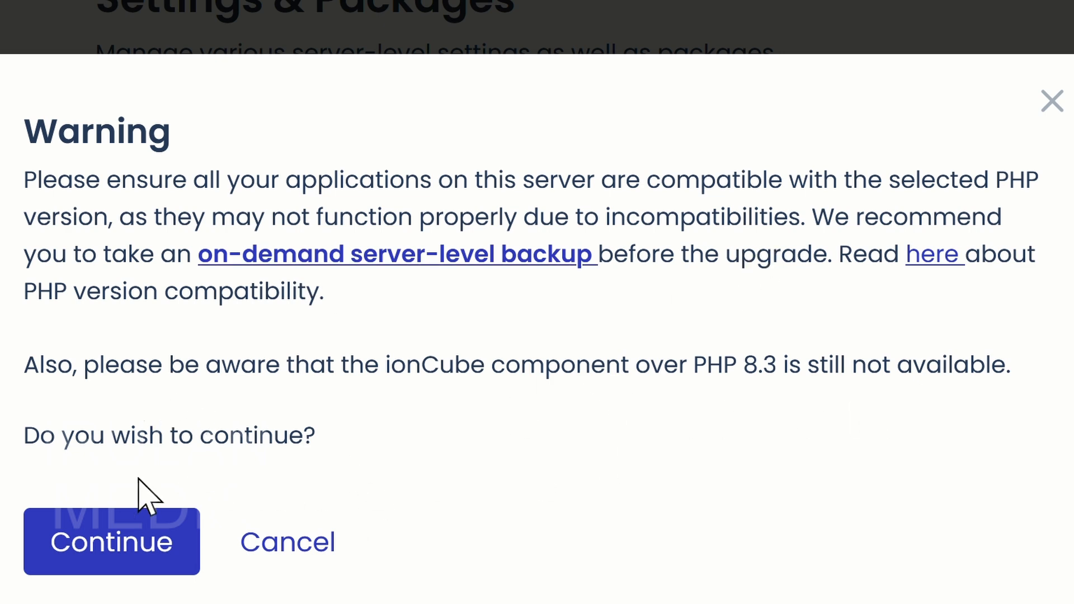
left_click(107, 555)
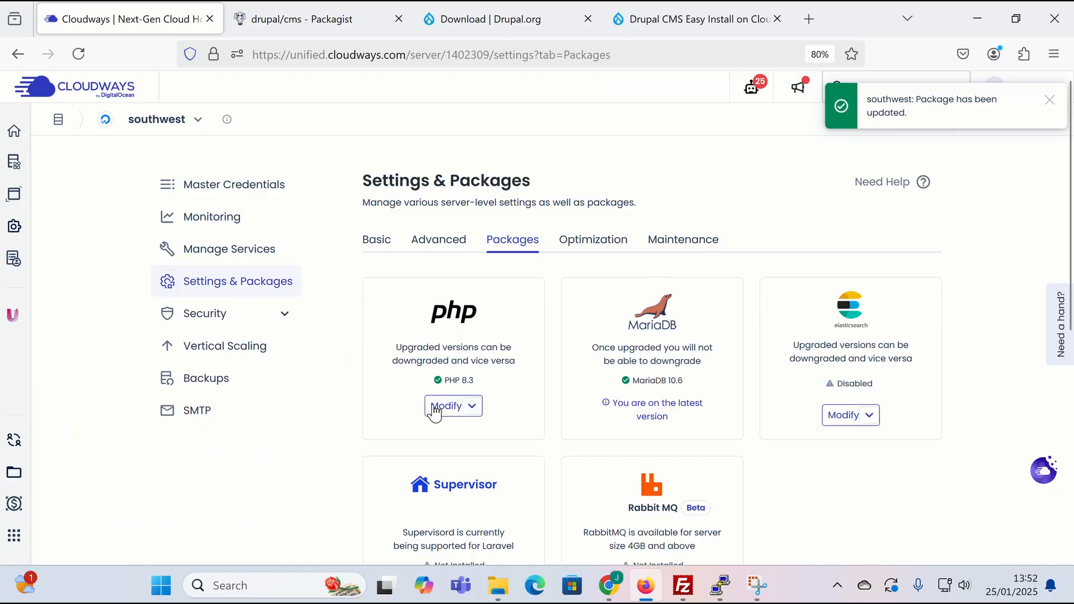
- Put public IP 206.189.26.23 into the cloudways-test PuTTY session, save it, and connect
left_click(242, 186)
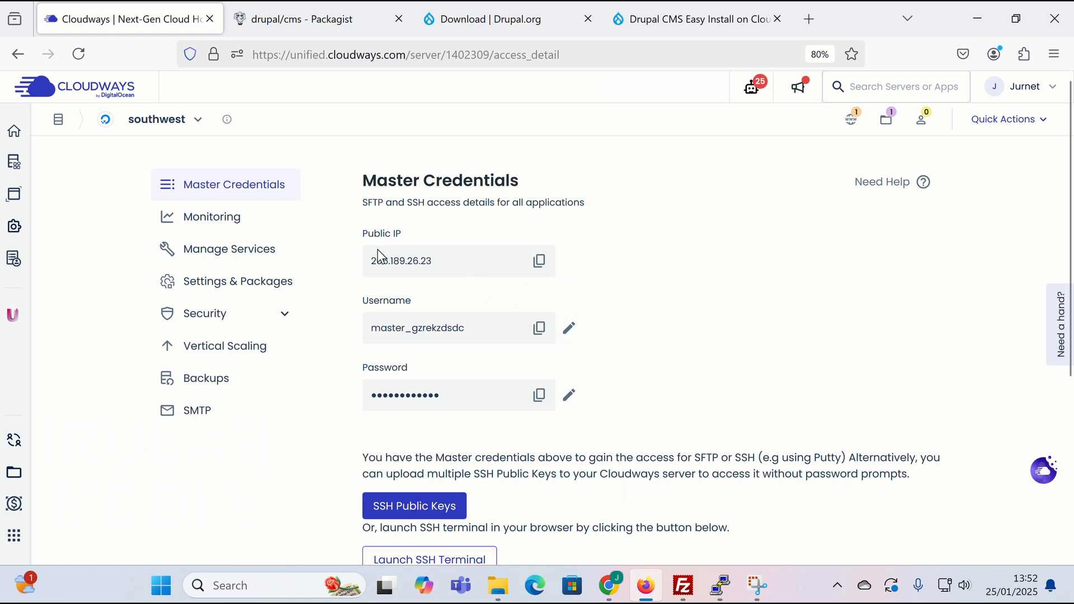
left_click(541, 263)
mouse_move(727, 582)
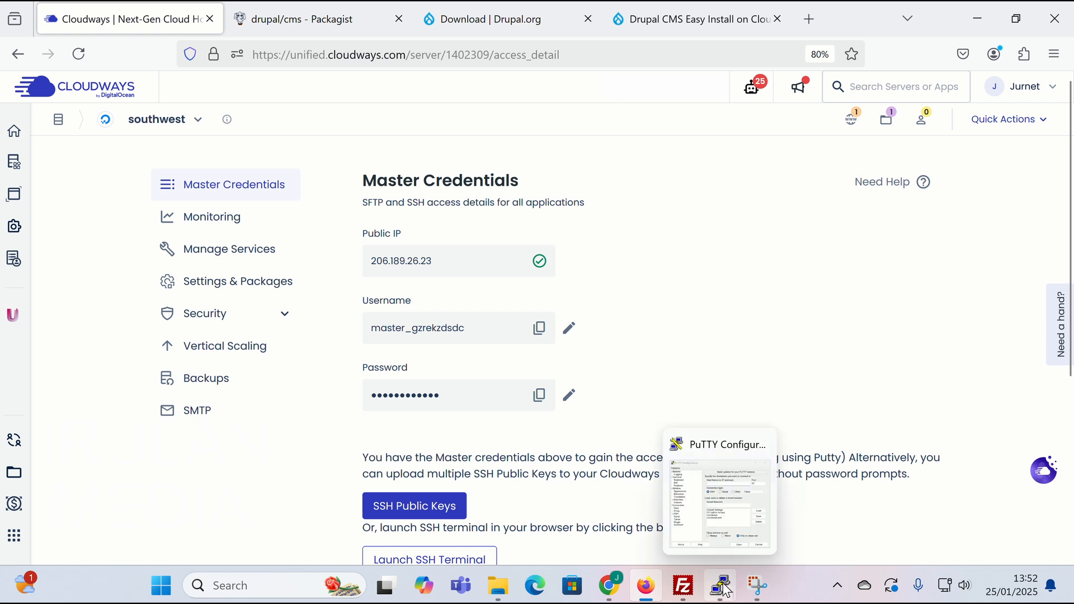
left_click(722, 503)
left_click(692, 328)
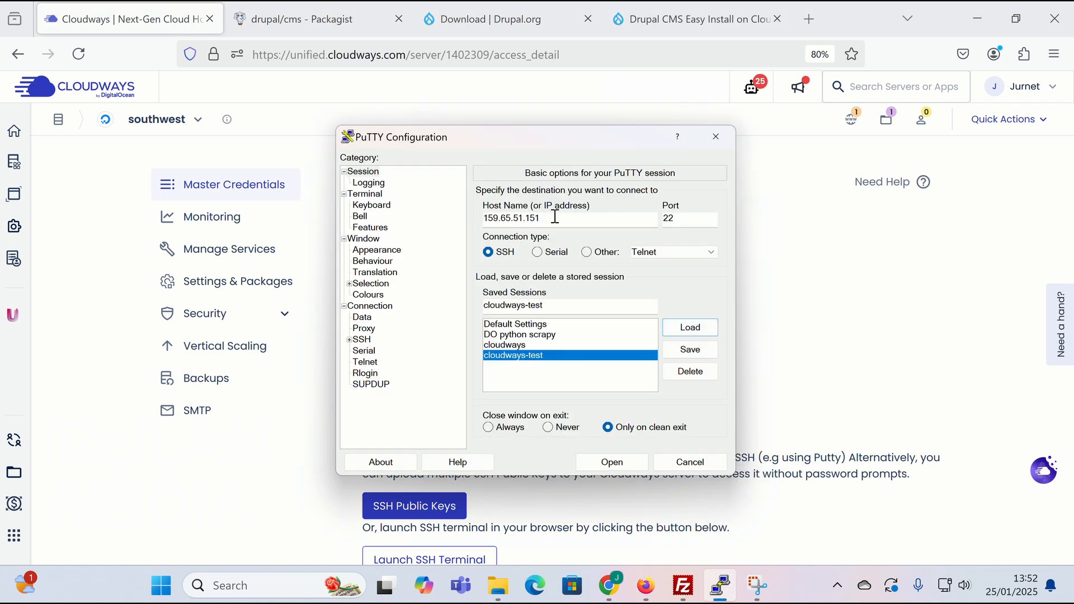
key("ctrl+v")
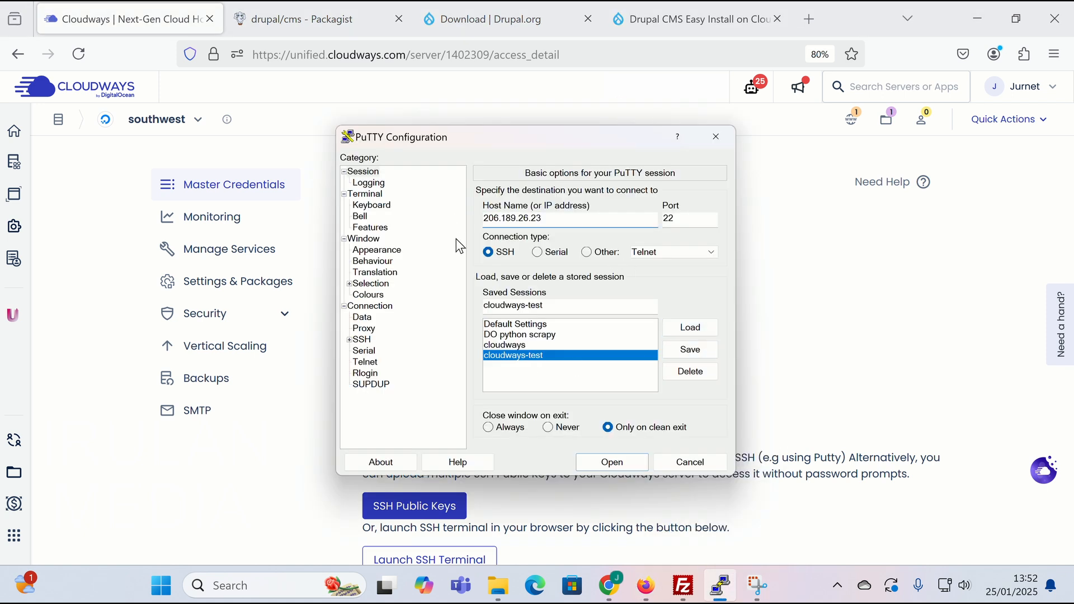
left_click(700, 353)
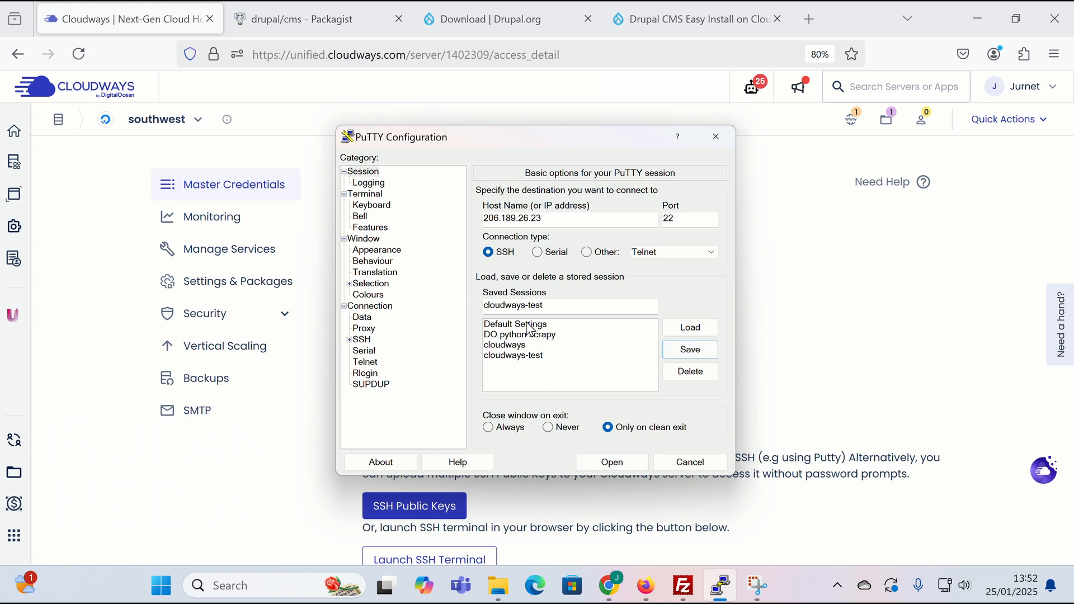
left_click(614, 464)
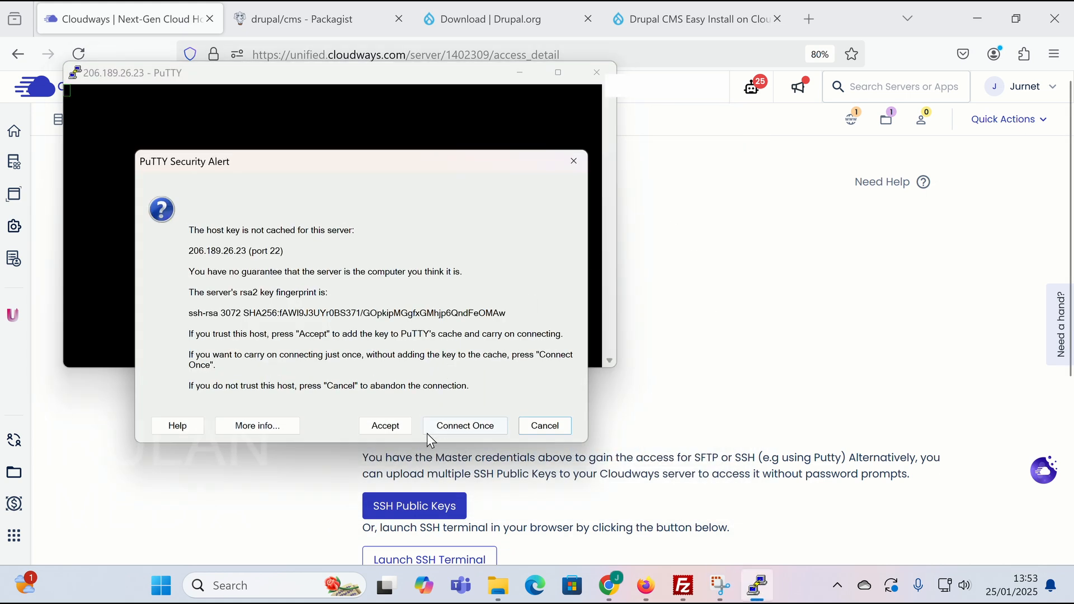
- Accept the host key and run date, lsb_release -a and composer --version on the server
left_click(385, 426)
left_click_drag(367, 72, 539, 416)
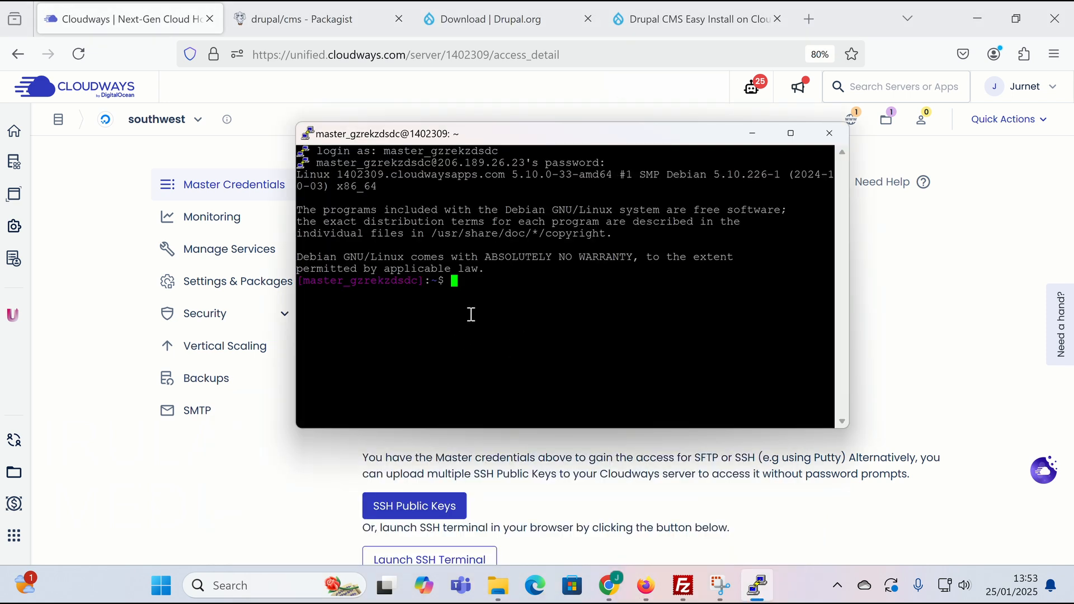
type("date")
key("Return")
type("ls")
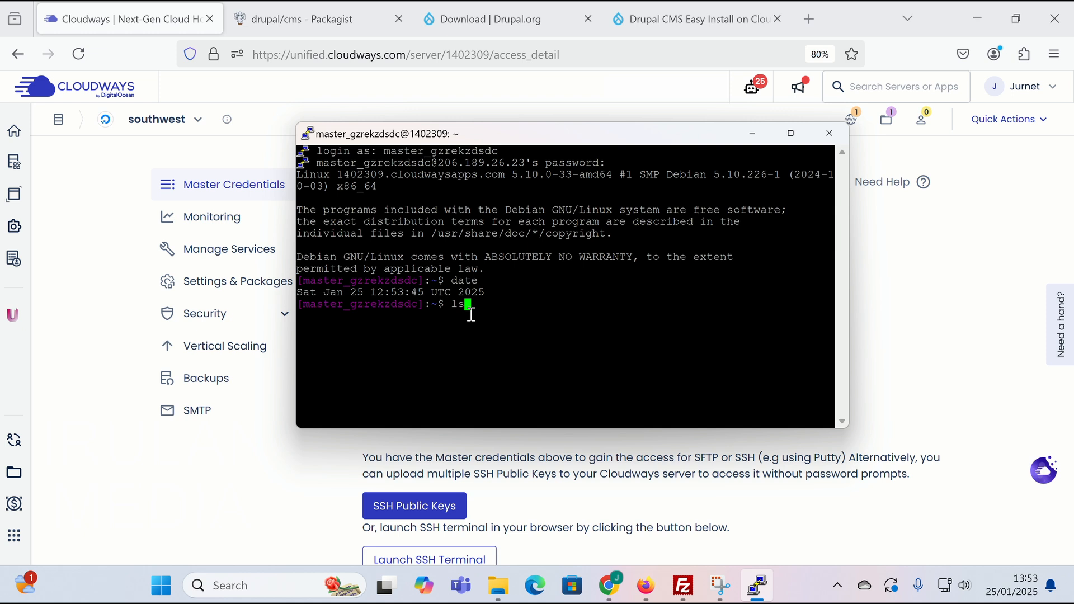
type("b_release -a")
key("Return")
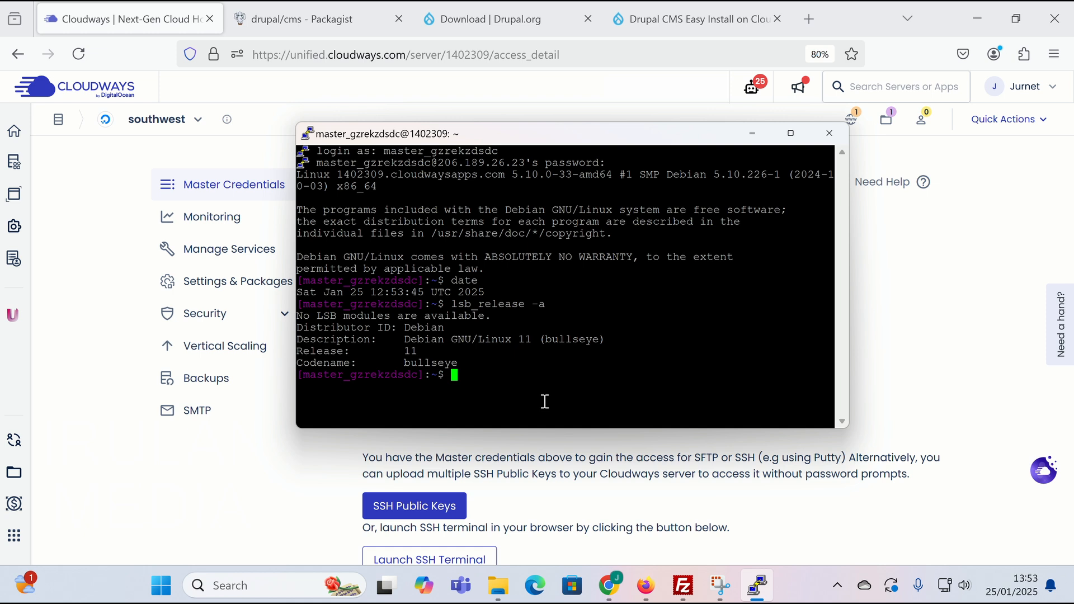
type("composer --versi")
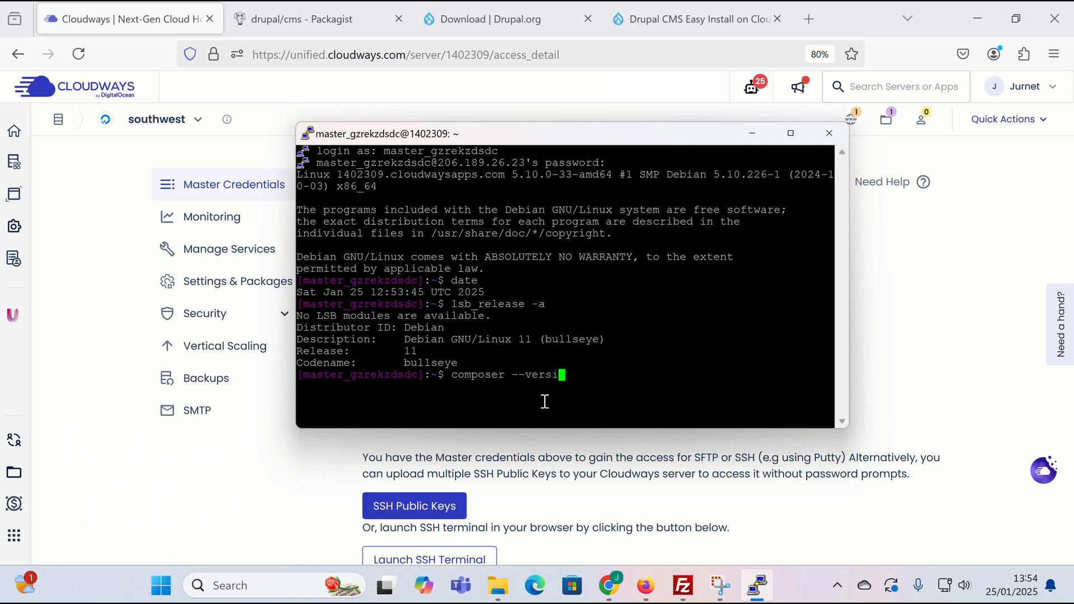
type("on")
key("Return")
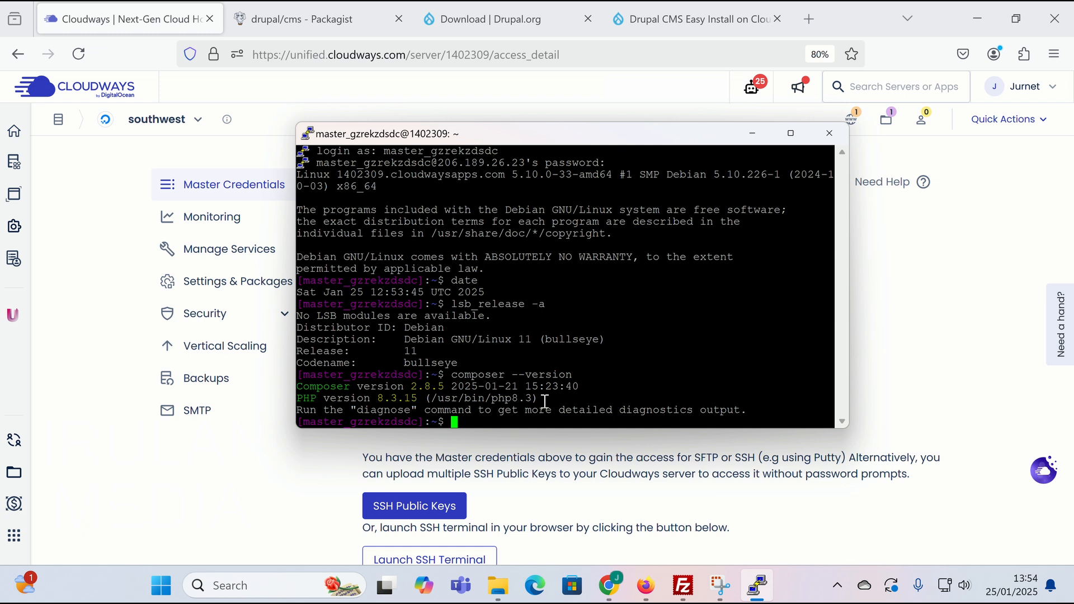
- Show the working directory, list it, then cd into applications and list its app folder
type("pwd")
key("Return")
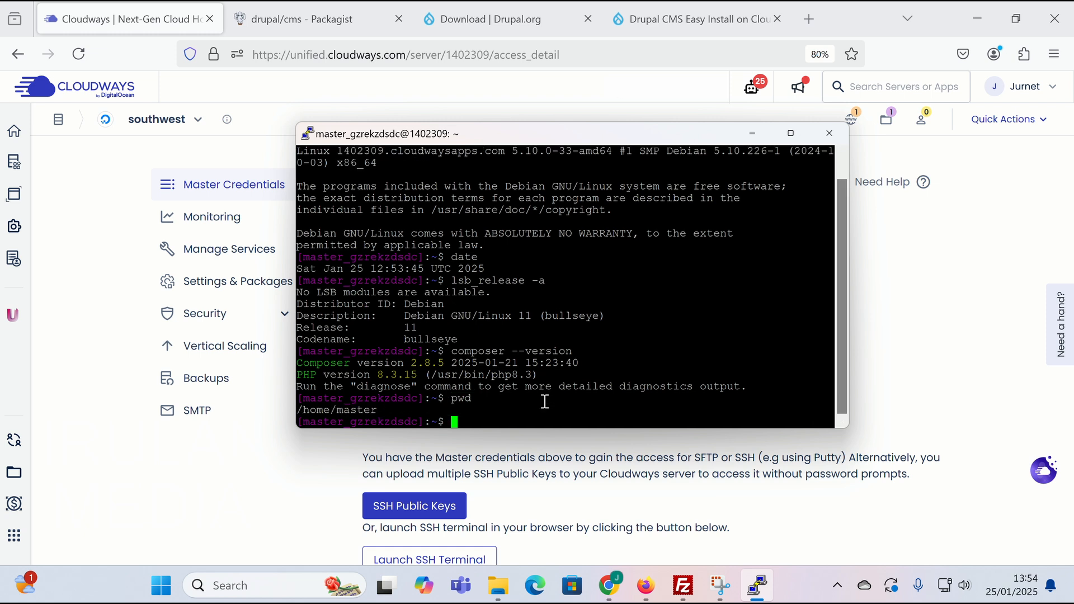
type("ls")
key("Return")
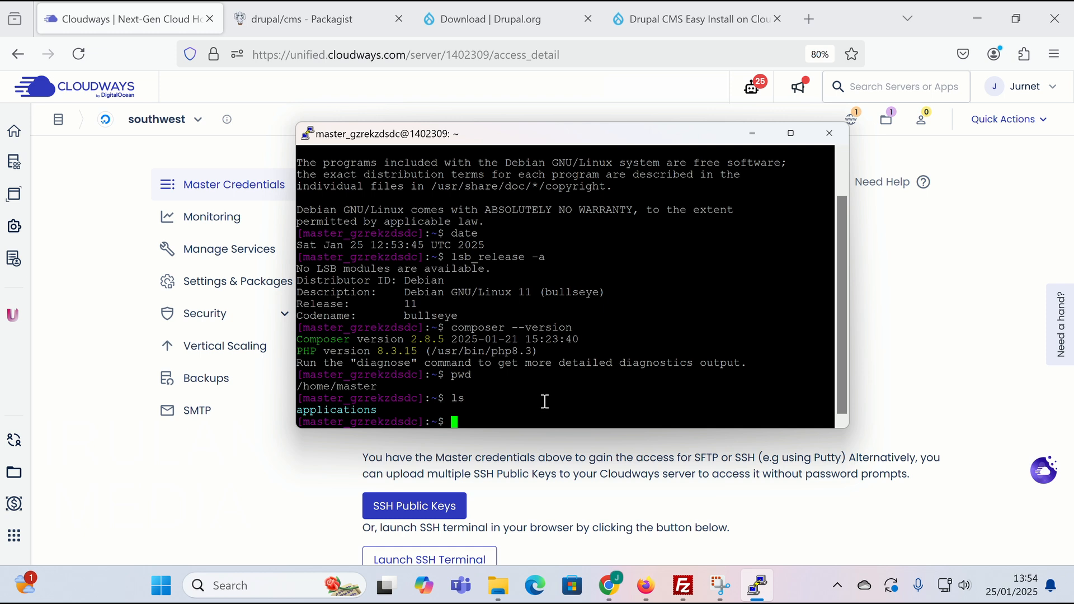
type("cd")
left_click_drag(297, 410, 378, 410)
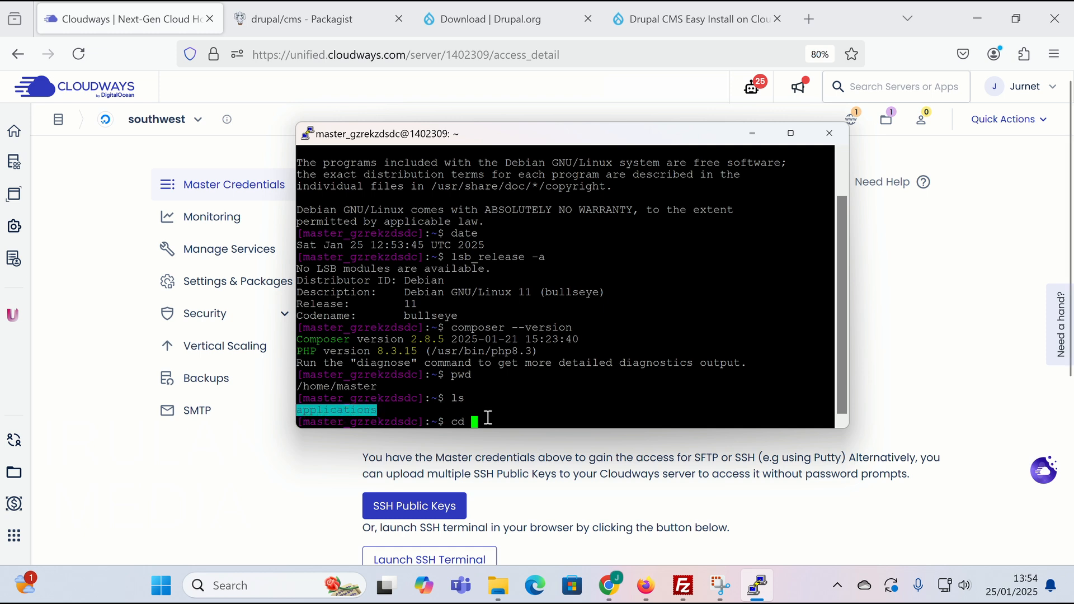
right_click(505, 394)
key("Return")
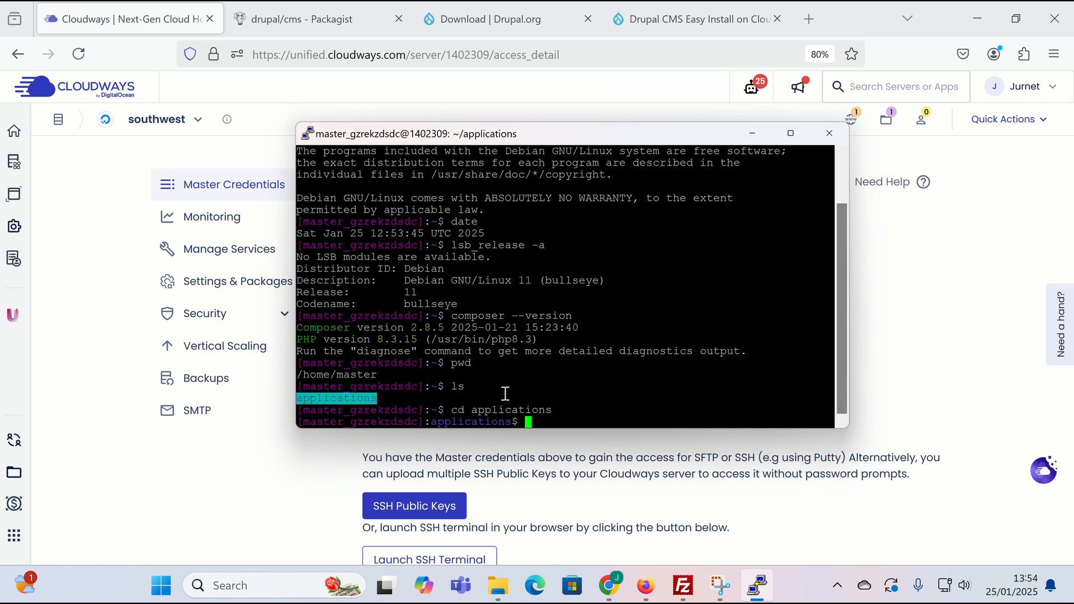
type("ls")
key("Return")
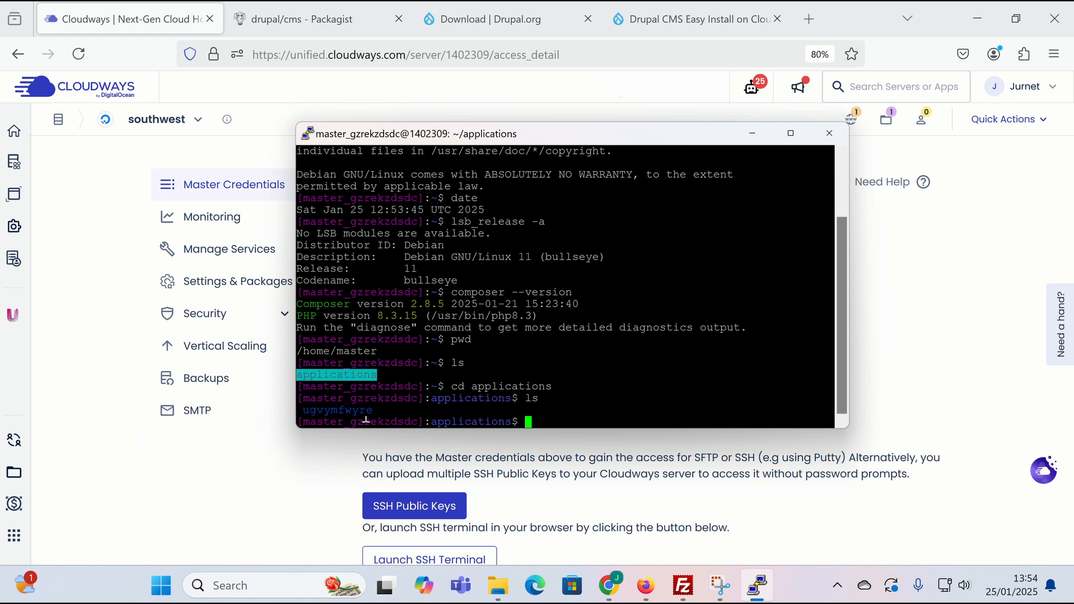
- In Site Manager, change the cloudways-test site's host to 206.189.26.23
left_click(752, 134)
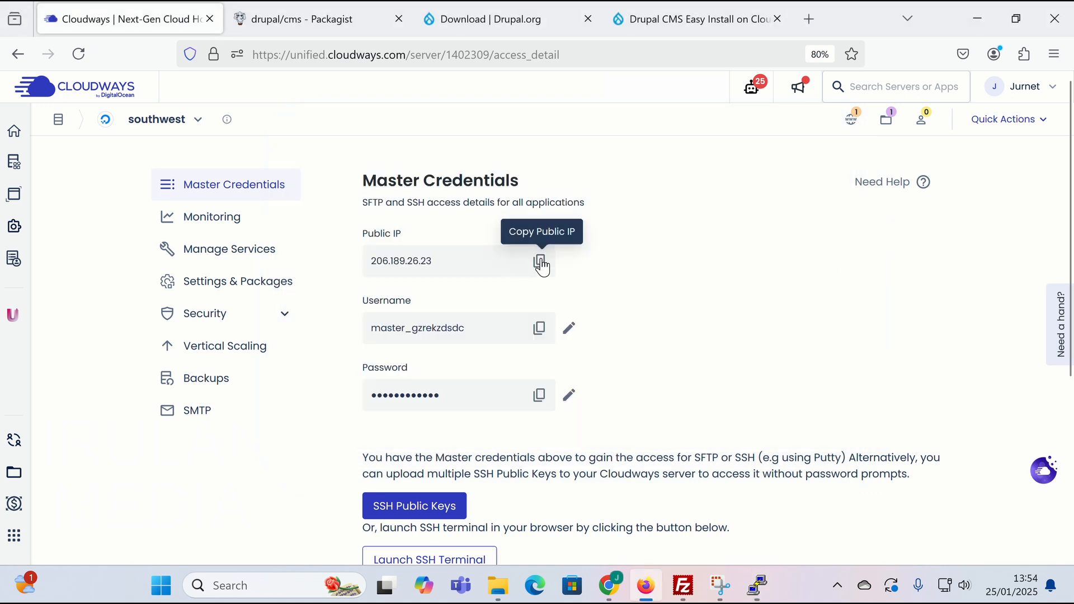
left_click(541, 261)
mouse_move(683, 585)
left_click(681, 468)
left_click(16, 31)
left_click(43, 46)
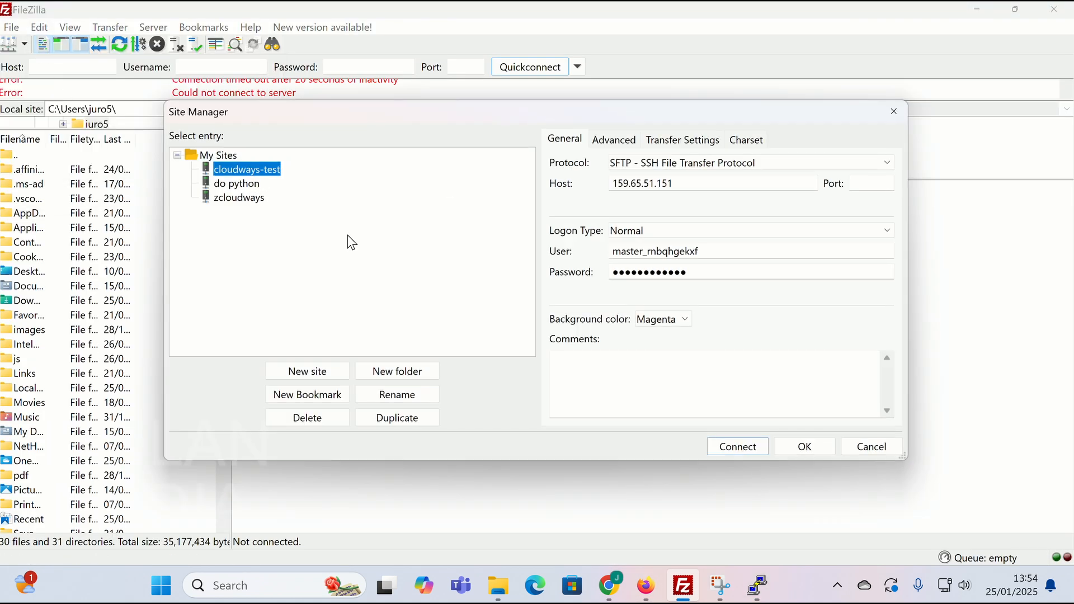
left_click_drag(676, 184, 607, 186)
key("BackSpace")
key("ctrl+v")
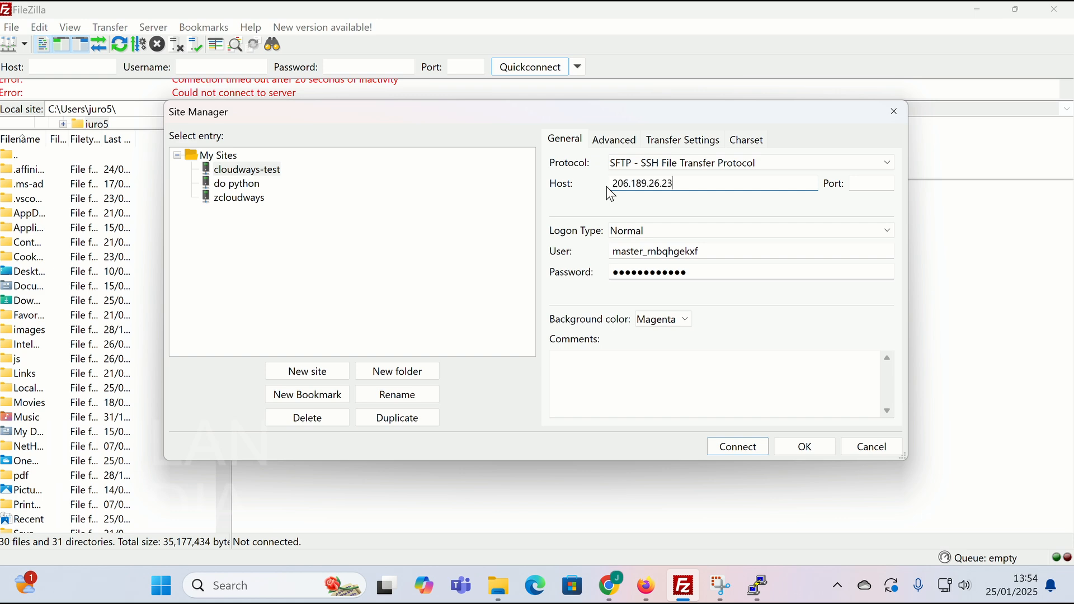
- Replace the site's user name with the server's master username
mouse_move(647, 586)
left_click(651, 448)
left_click(541, 336)
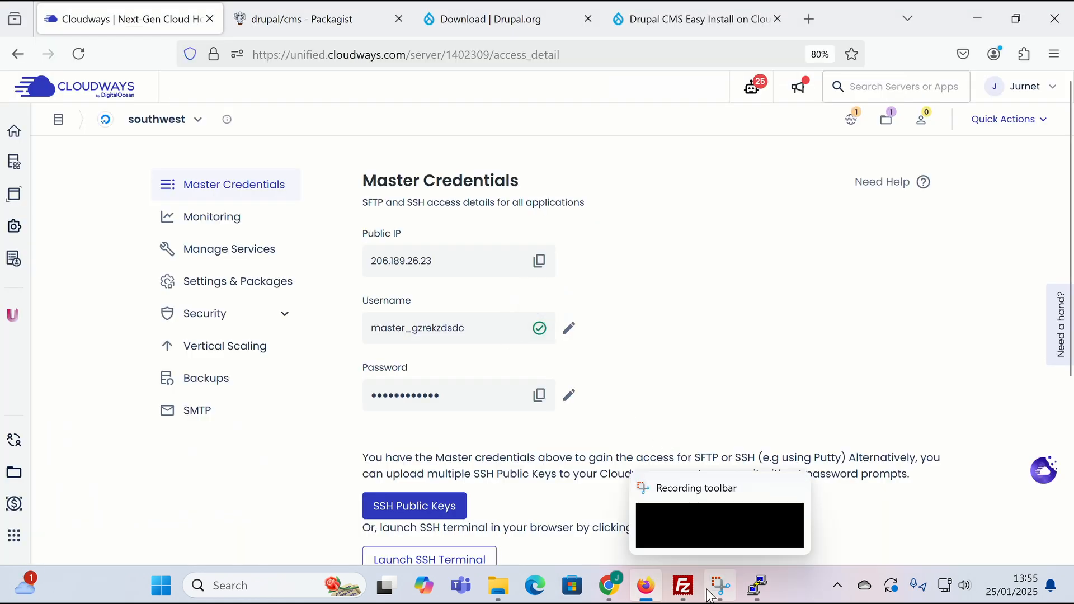
mouse_move(684, 585)
left_click(692, 442)
left_click_drag(680, 252, 576, 256)
key("BackSpace")
key("ctrl+v")
- Replace the stored password with the master password and set the site colour to Orange
mouse_move(646, 585)
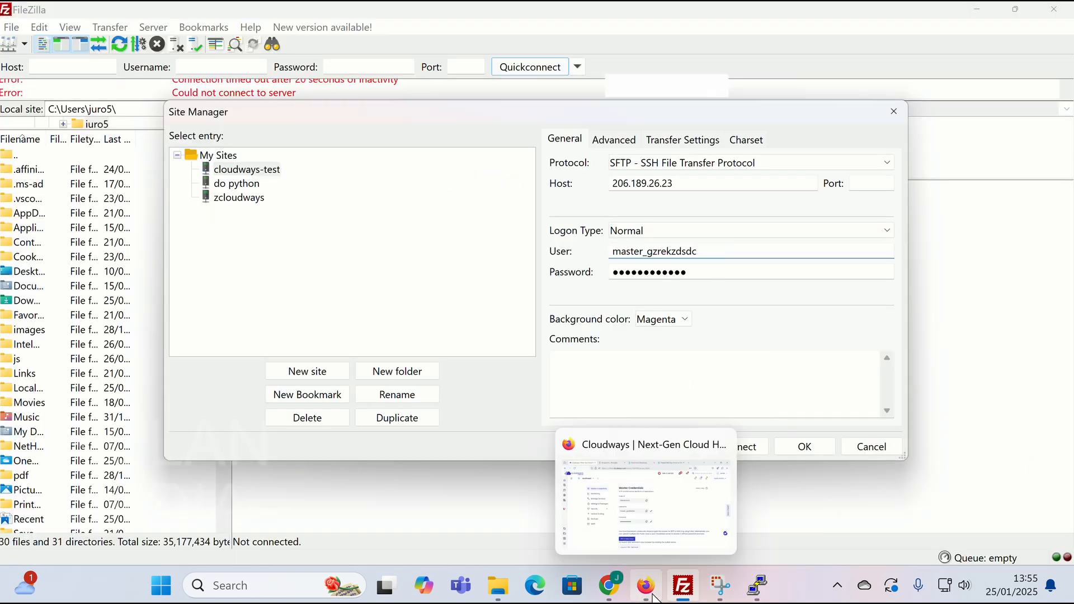
left_click(666, 492)
left_click(539, 394)
mouse_move(684, 585)
left_click(683, 482)
double_click(645, 274)
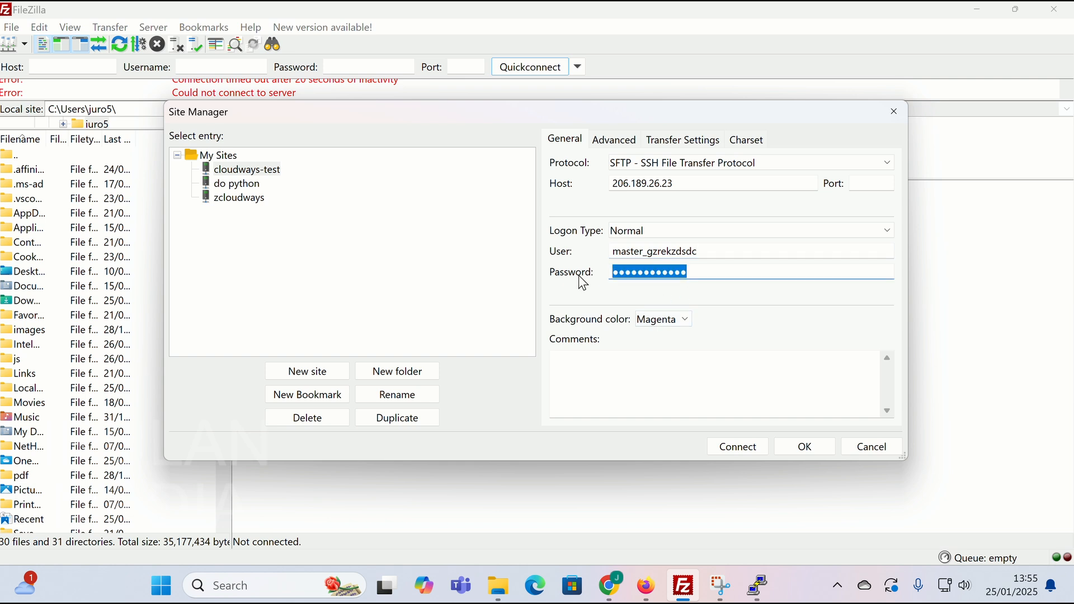
key("ctrl+v")
left_click(665, 319)
left_click(666, 427)
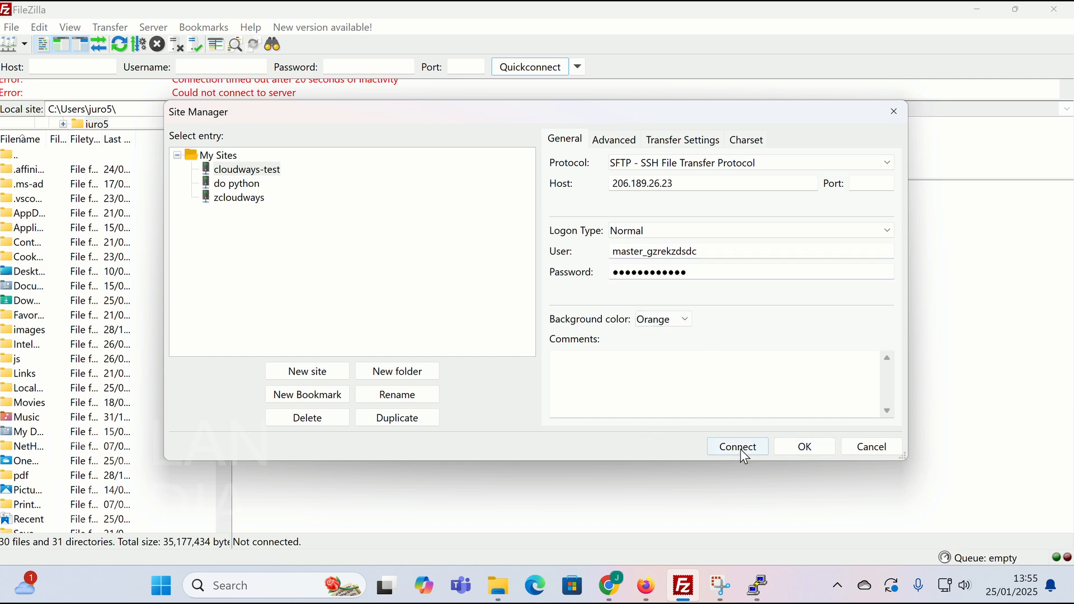
- Connect to the server using the updated cloudways-test site
left_click(741, 449)
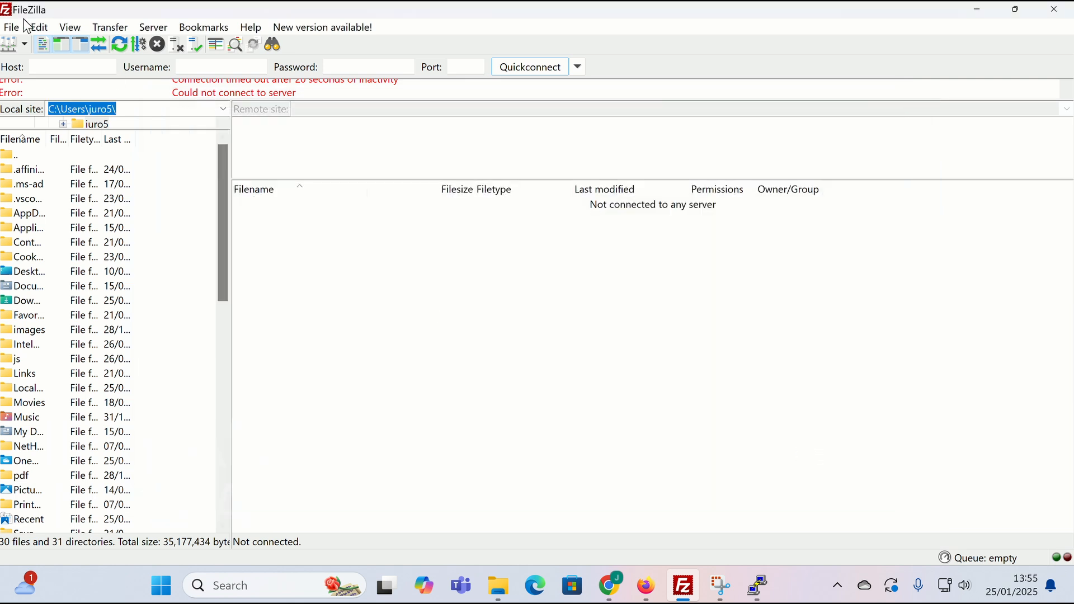
left_click(12, 27)
left_click(42, 46)
left_click(738, 447)
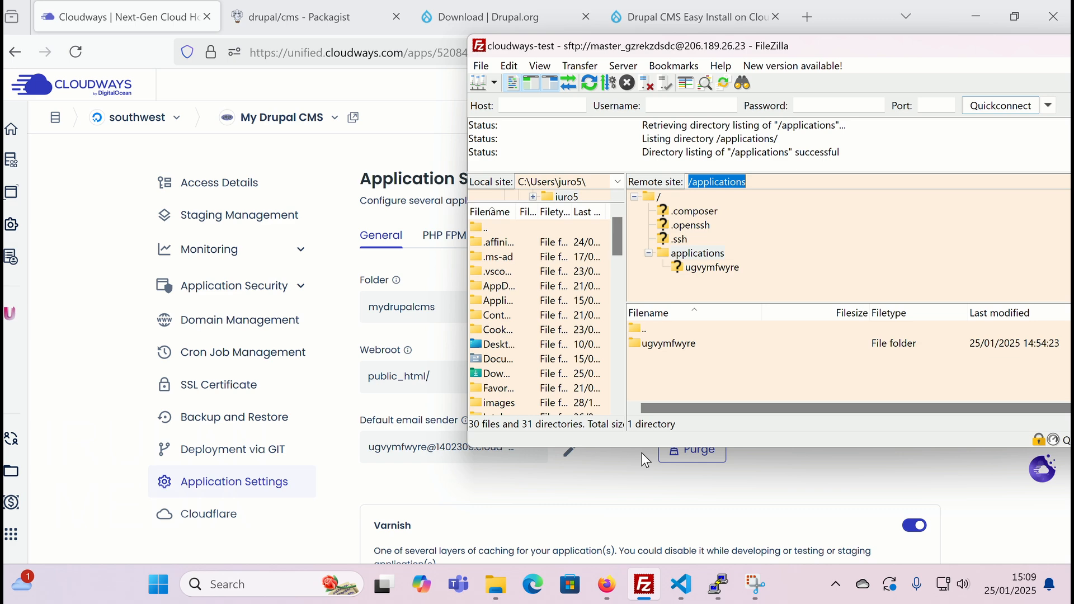
- Rename the application folder from ugvymfwyre to mydrupalcms in General settings
left_click(643, 452)
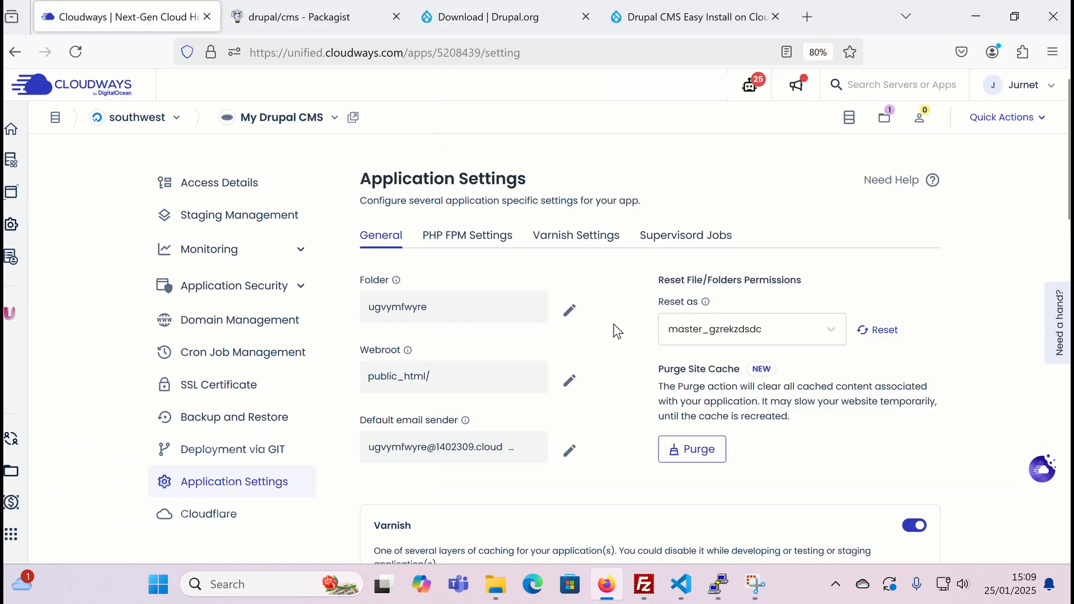
left_click(571, 312)
left_click_drag(463, 310, 303, 311)
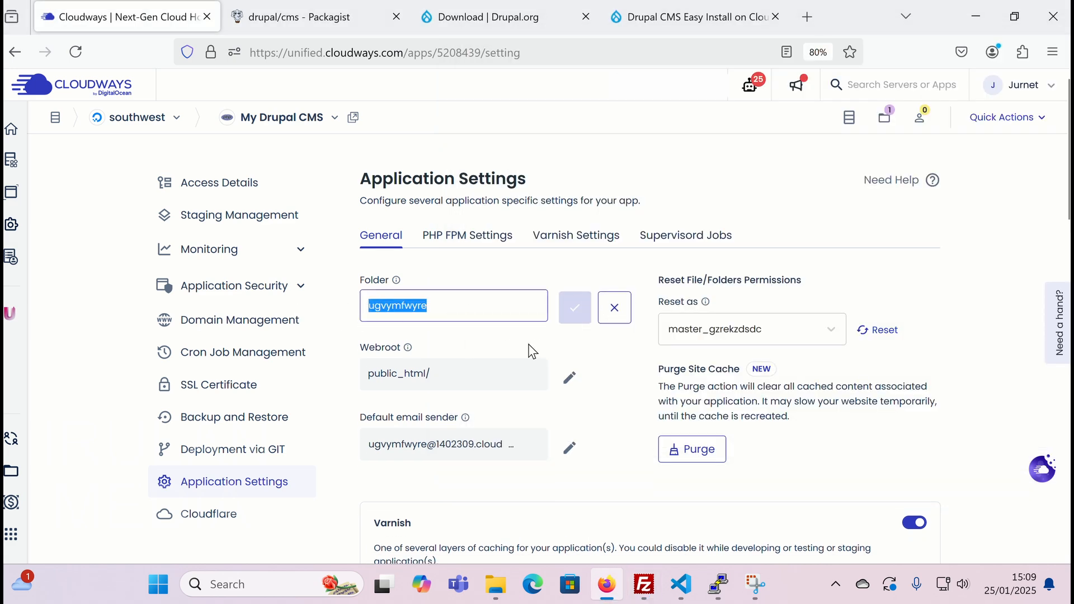
type("m")
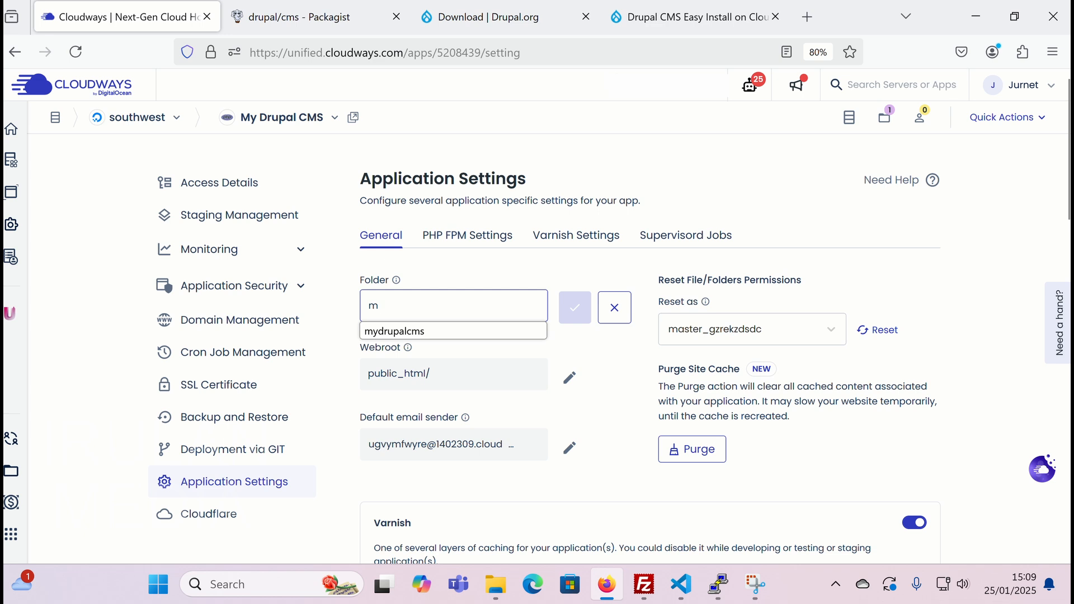
type("ydrupalcms")
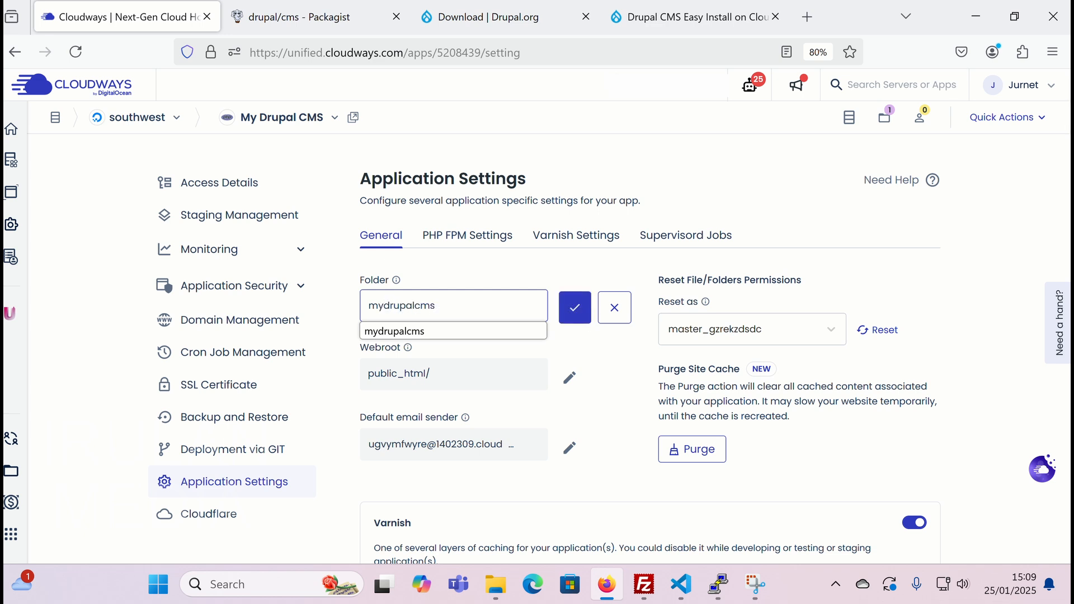
left_click(570, 311)
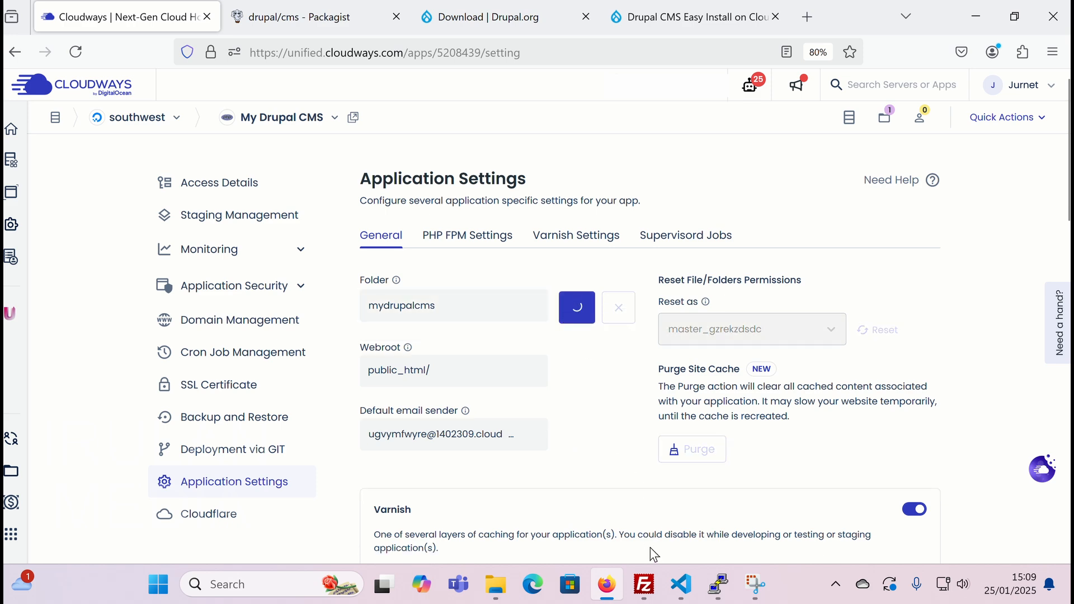
- Refresh the remote listing to show mydrupalcms and open the app's live site in a new tab
mouse_move(645, 584)
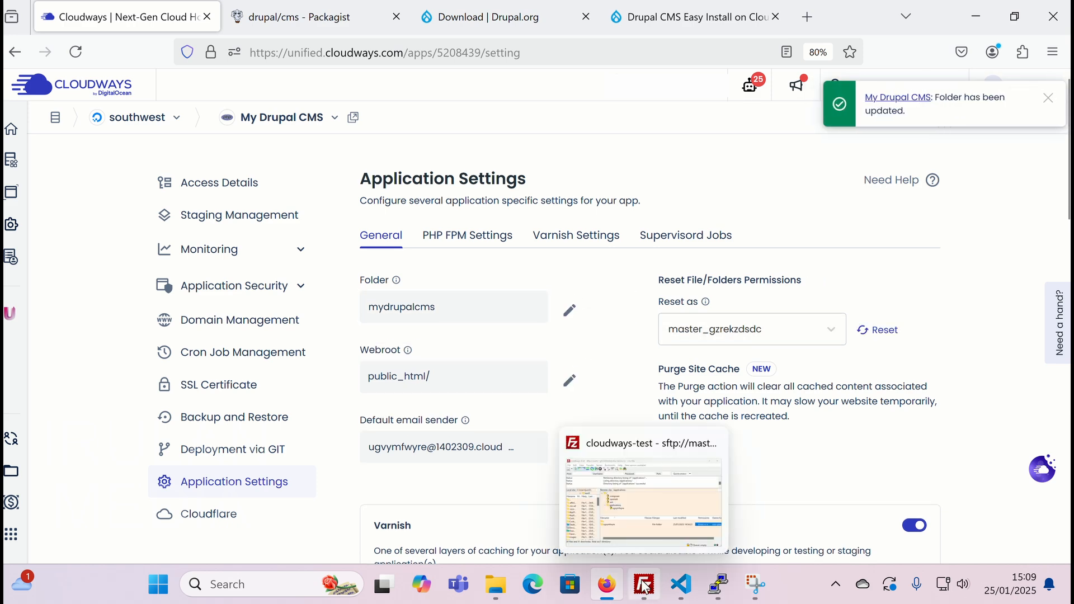
left_click(613, 465)
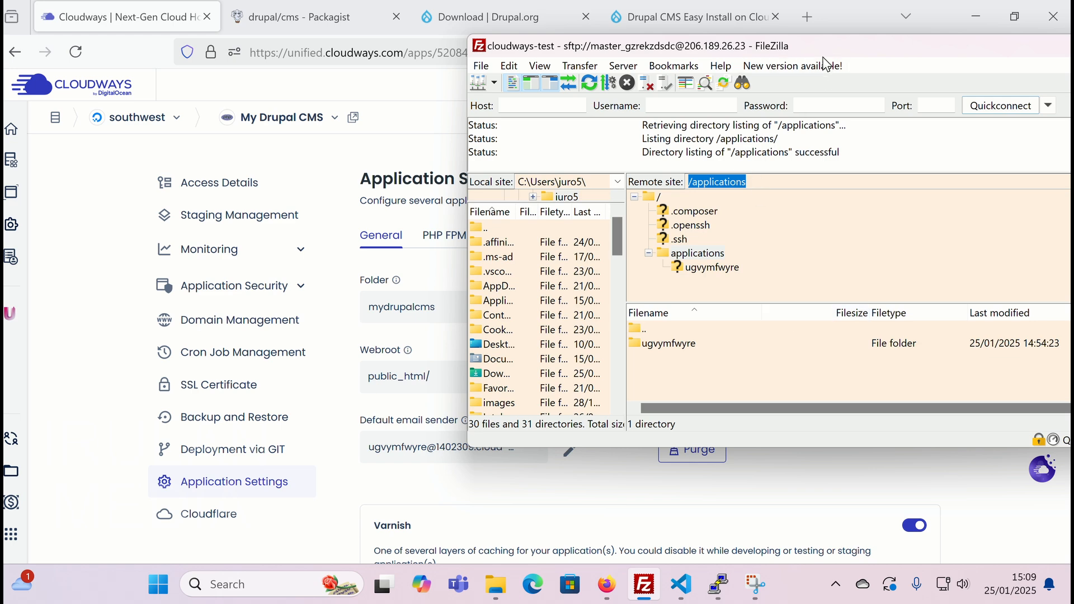
left_click_drag(838, 51, 598, 68)
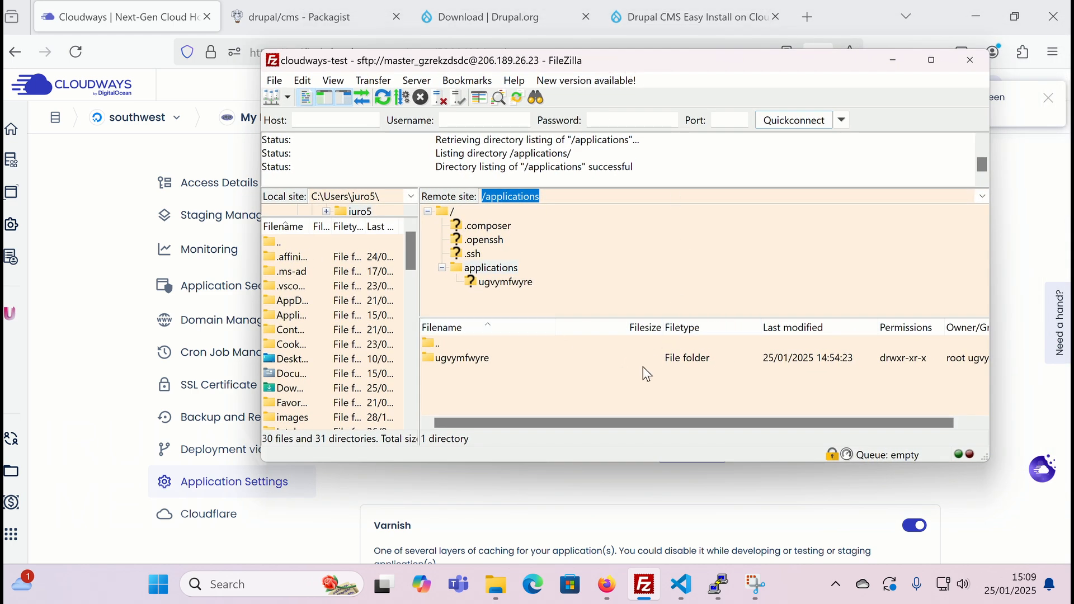
left_click(383, 97)
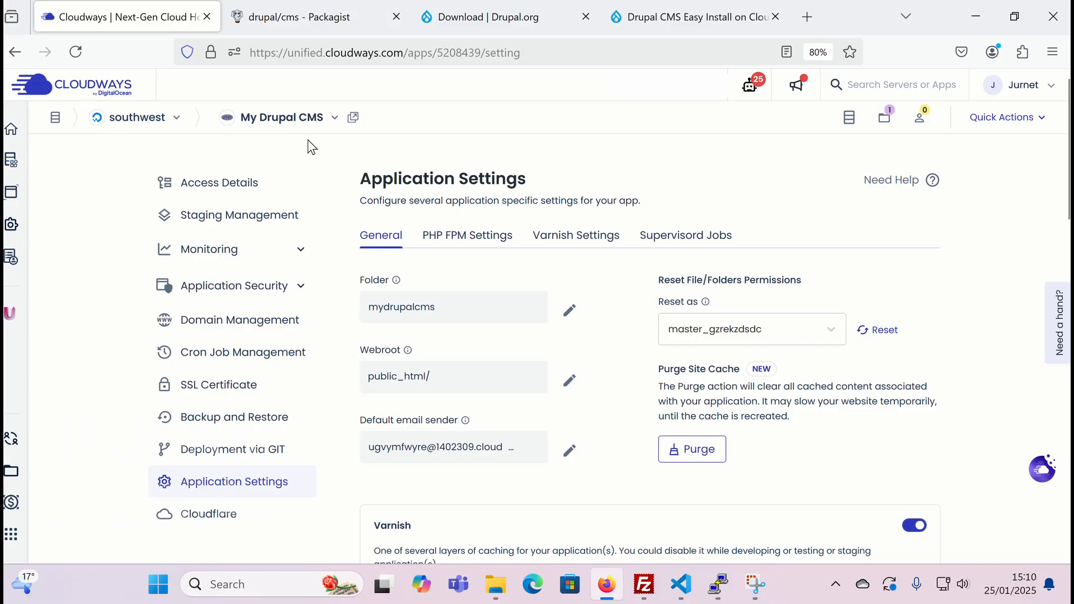
left_click(354, 119)
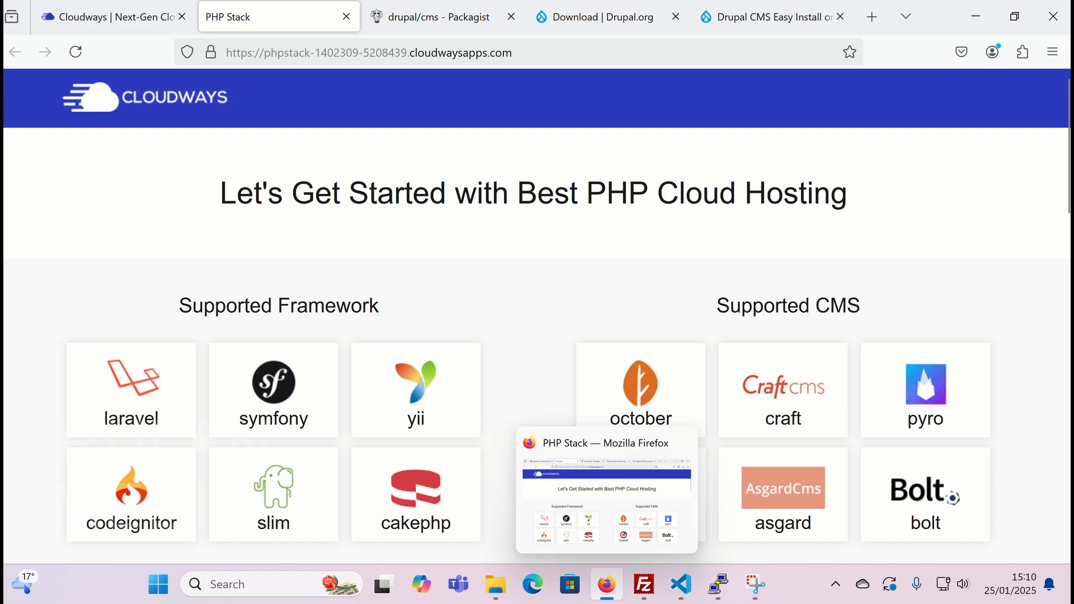
- Browse to mydrupalcms/public_html and open index.php with View/Edit
mouse_move(645, 585)
left_click(632, 448)
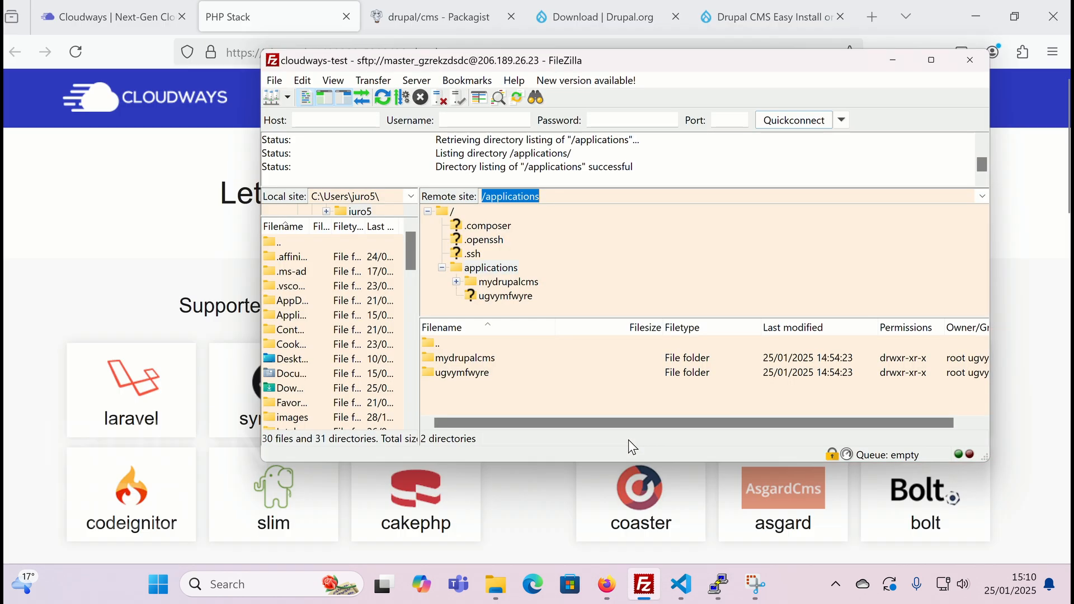
double_click(430, 358)
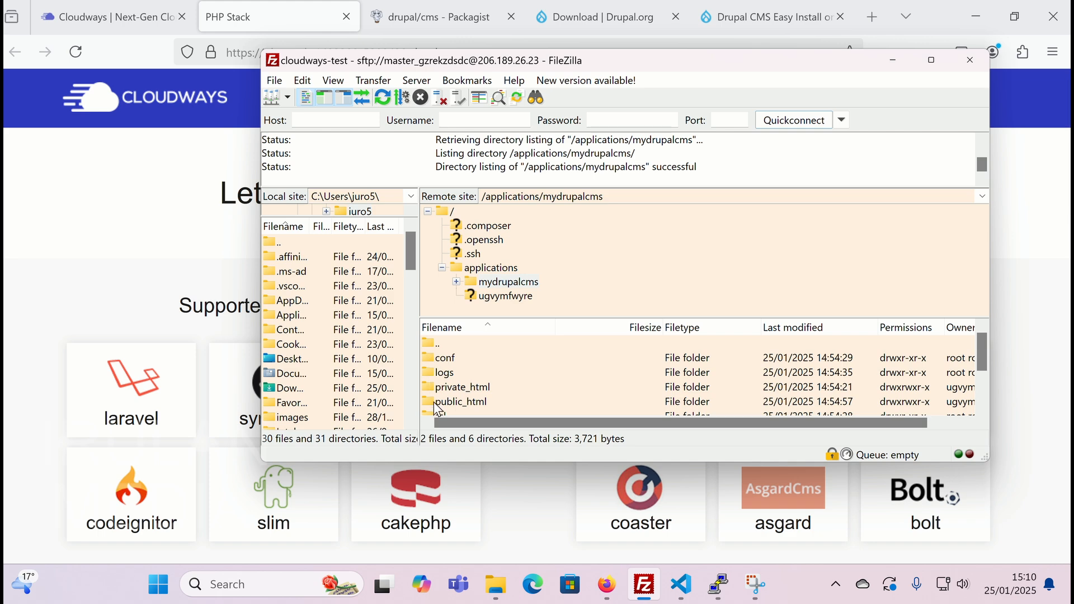
double_click(431, 401)
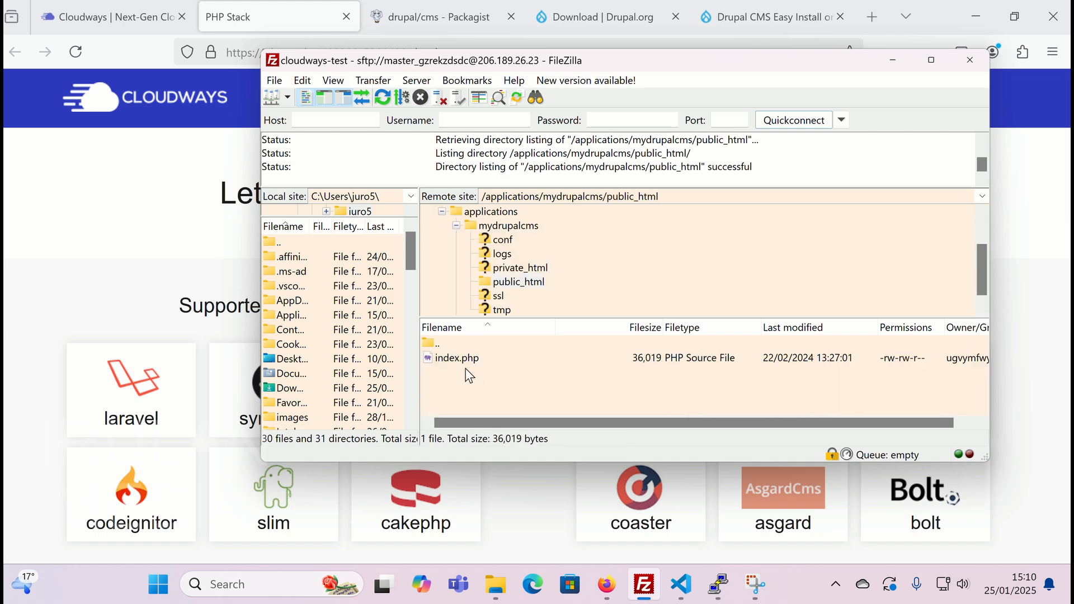
left_click(439, 361)
right_click(448, 361)
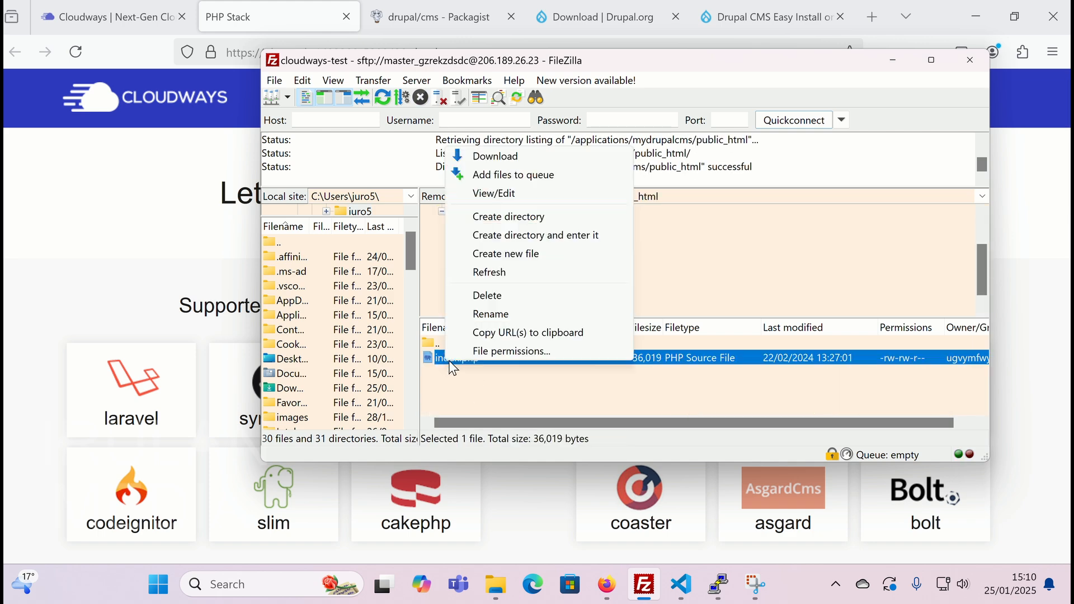
left_click(519, 194)
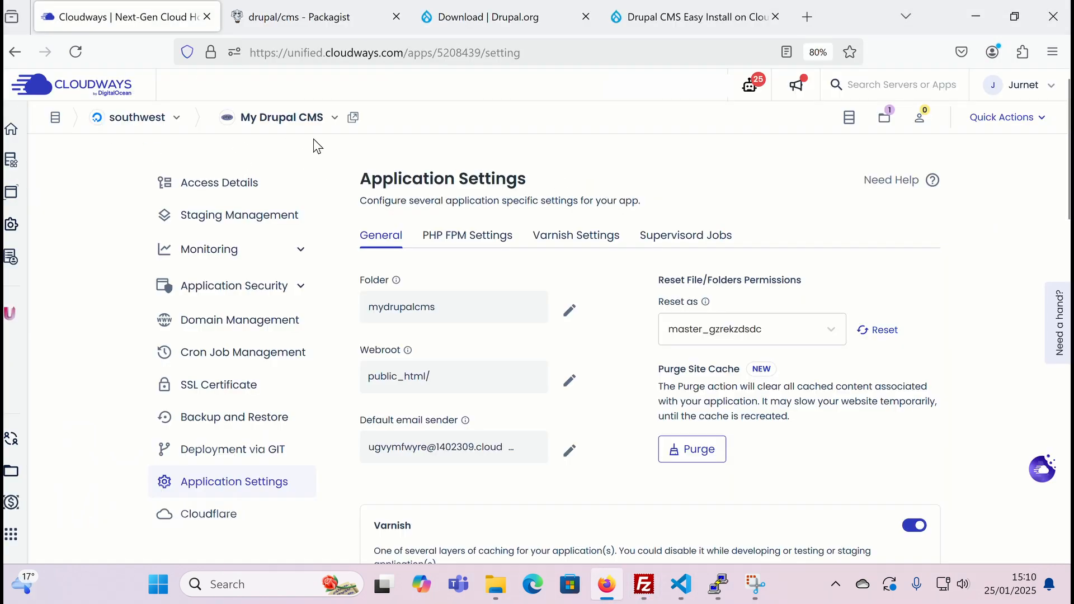
left_click(353, 117)
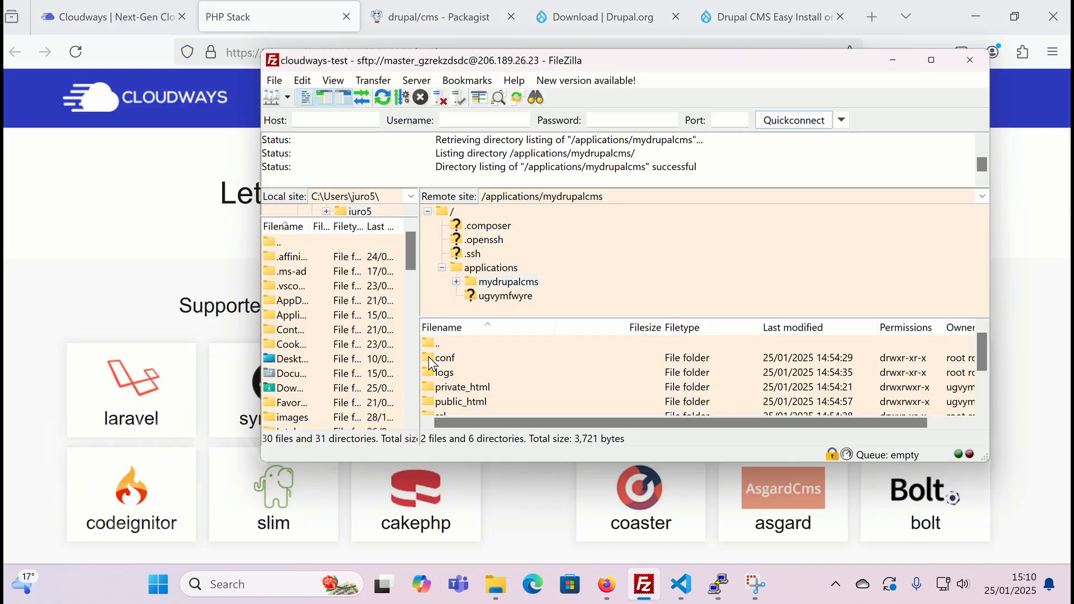
double_click(430, 401)
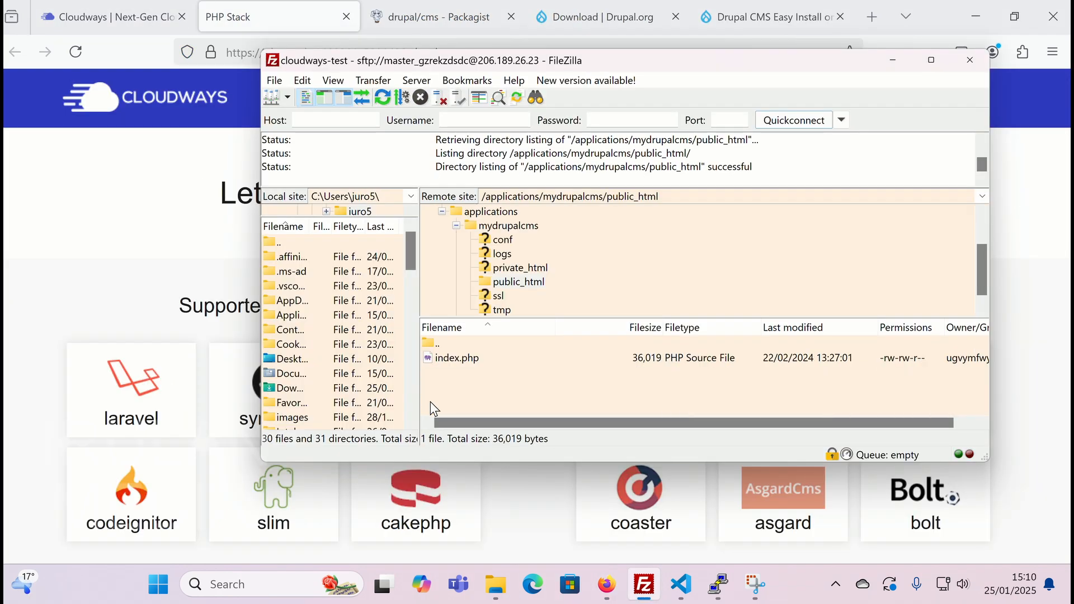
- Pick the cms/web suggestion so the webroot reads public_html/cms/web, and save it
left_click(437, 359)
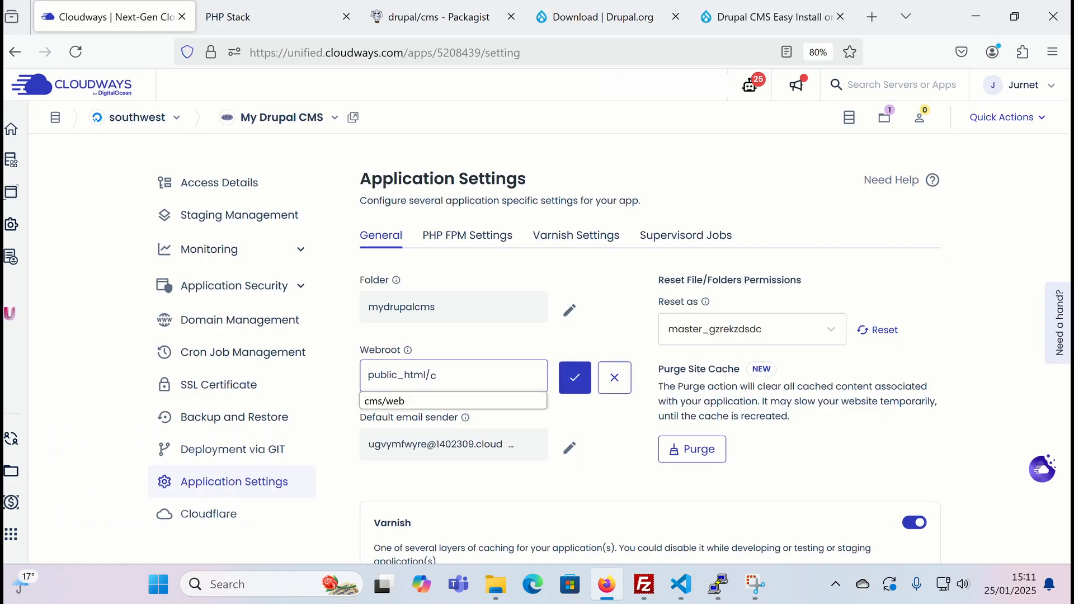
left_click(440, 401)
left_click(574, 377)
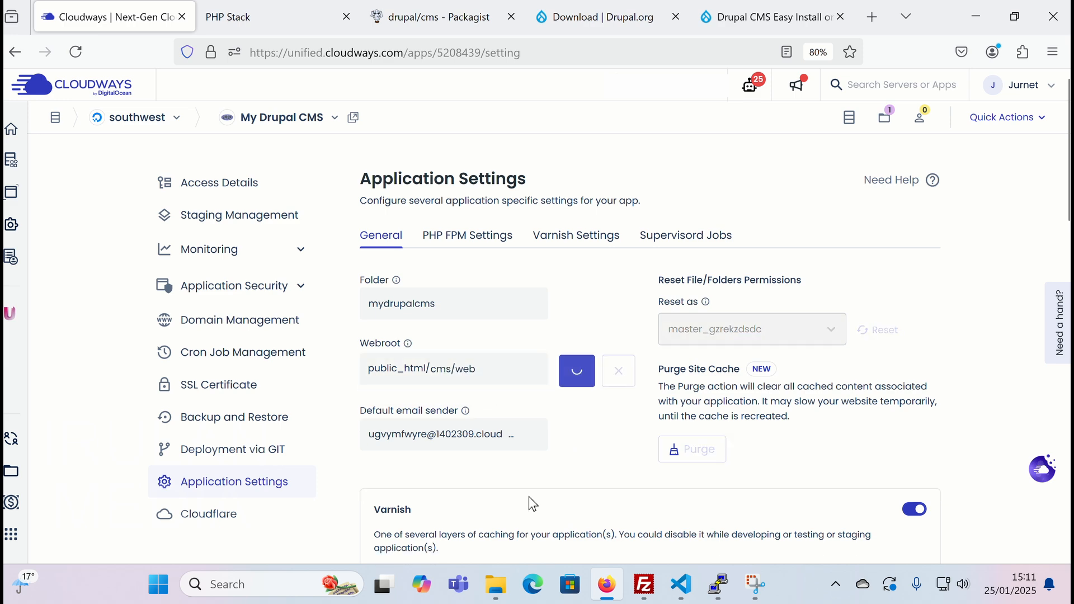
- Delete the web folder inside public_html/cms, then go back up to public_html
left_click(644, 584)
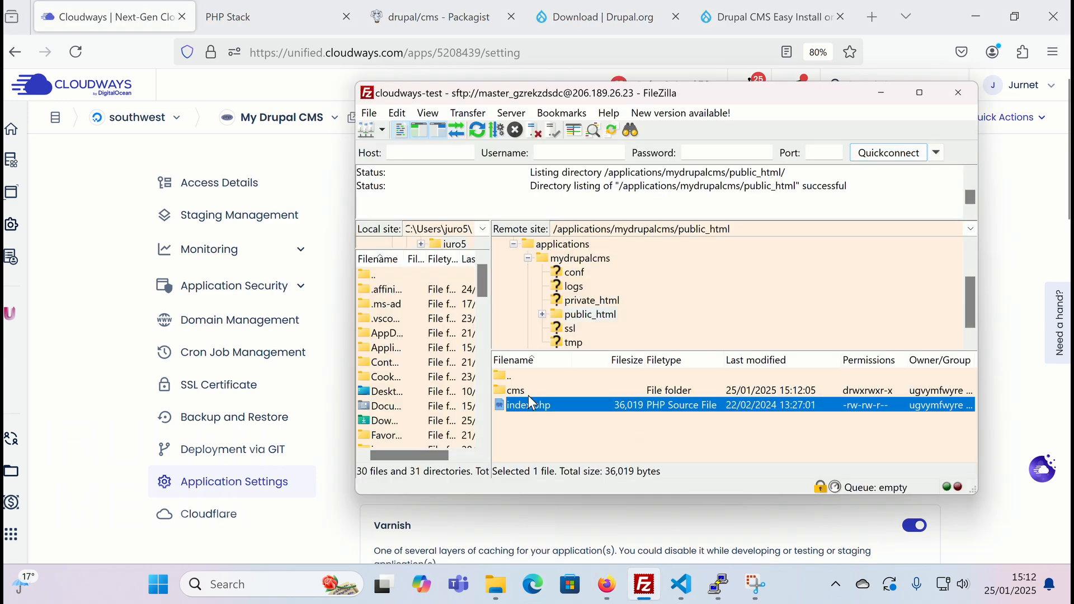
double_click(498, 389)
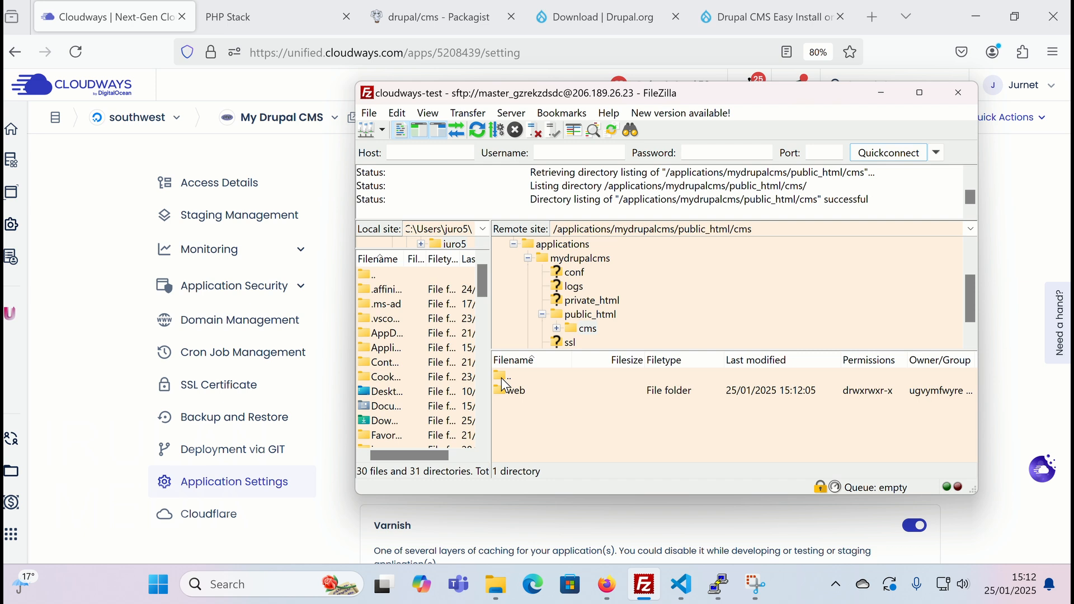
left_click(519, 393)
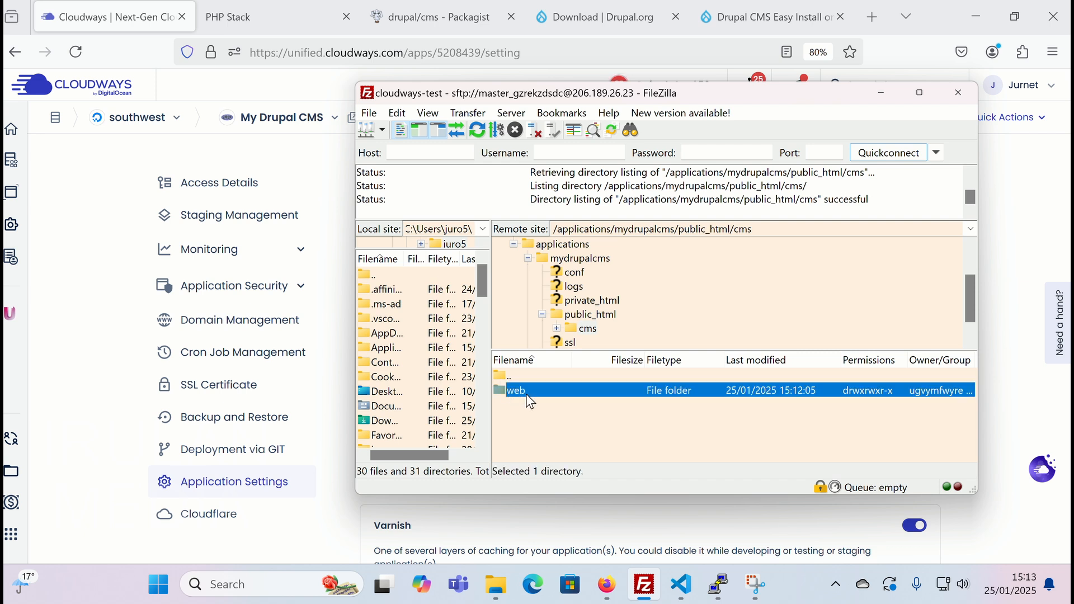
right_click(540, 397)
left_click(605, 326)
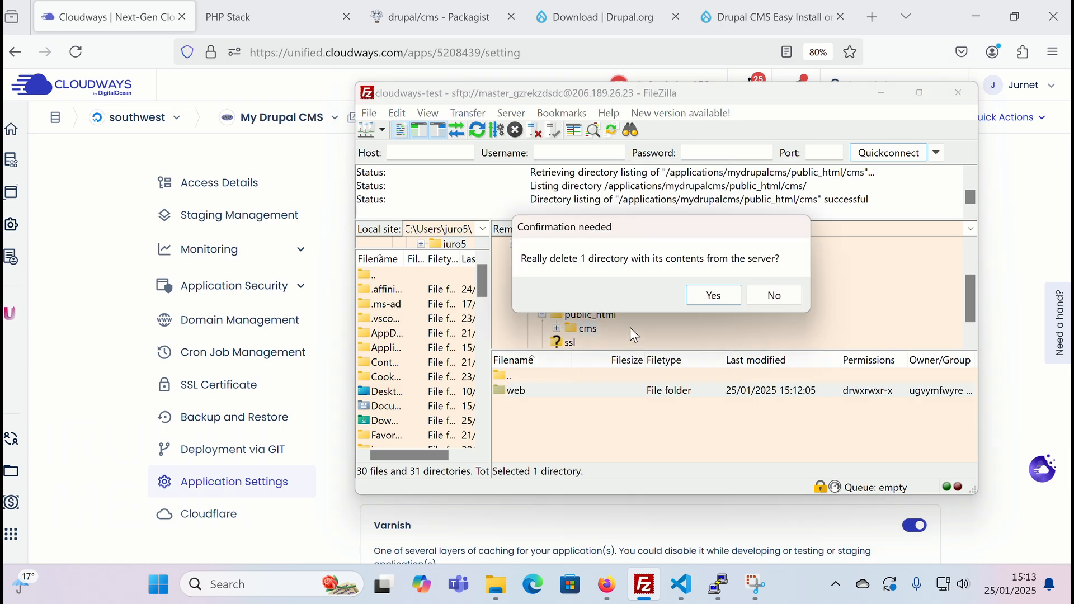
left_click(721, 298)
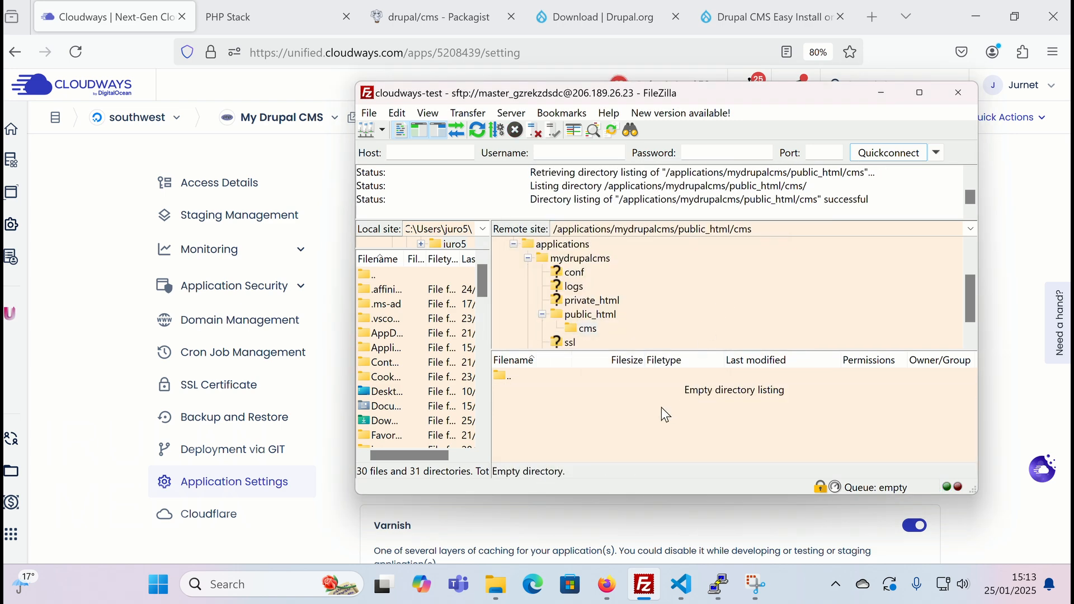
double_click(506, 376)
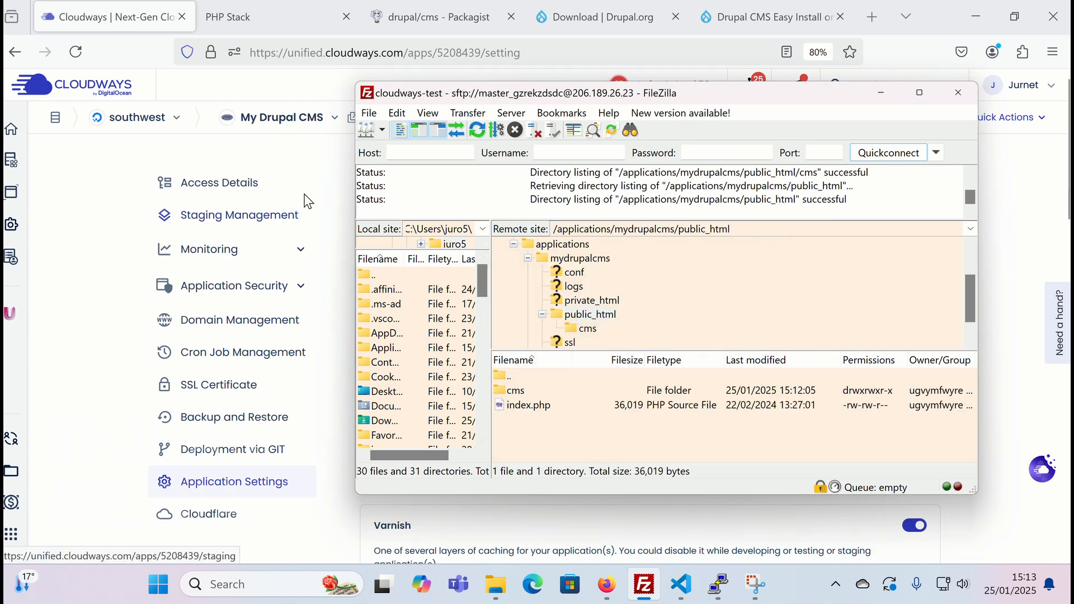
left_click(268, 18)
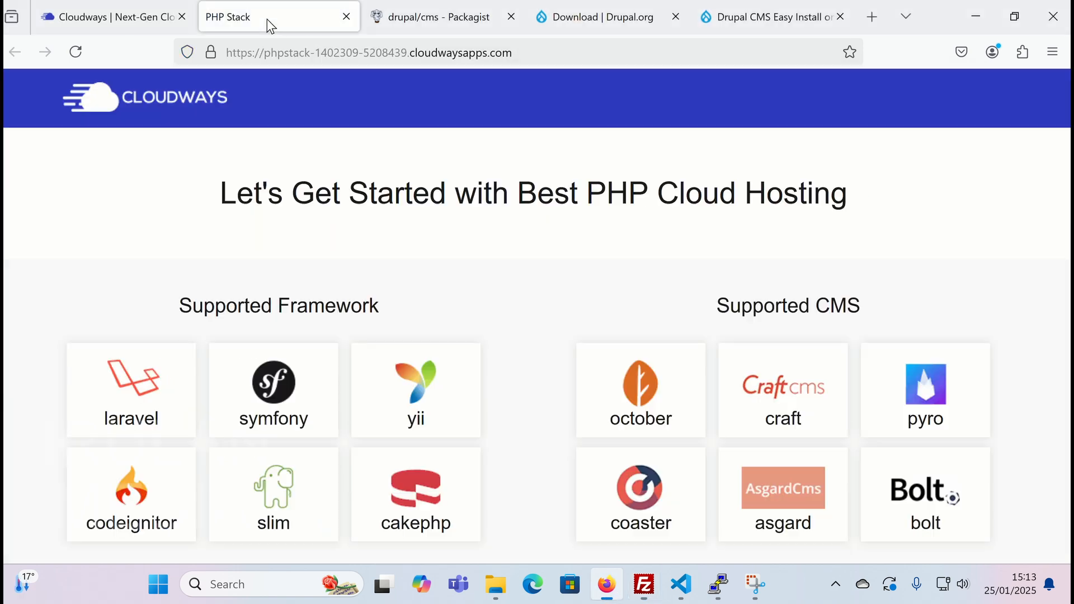
- Reload the app's site tab, which now returns 403 Forbidden
left_click(75, 53)
mouse_move(691, 595)
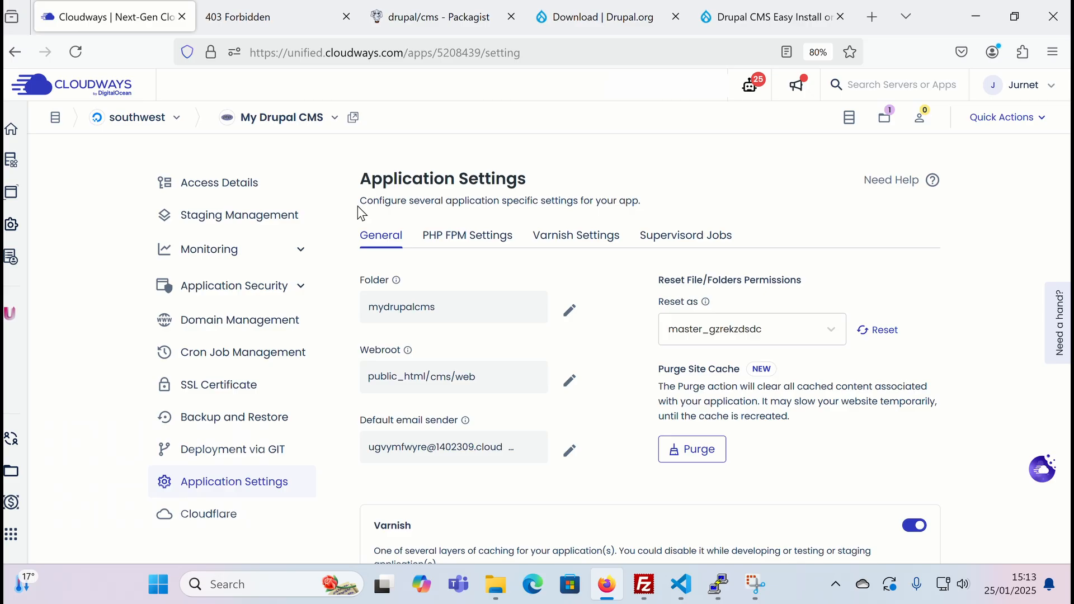
- In PuTTY, change into the mydrupalcms application folder and list its contents
mouse_move(716, 582)
left_click(712, 452)
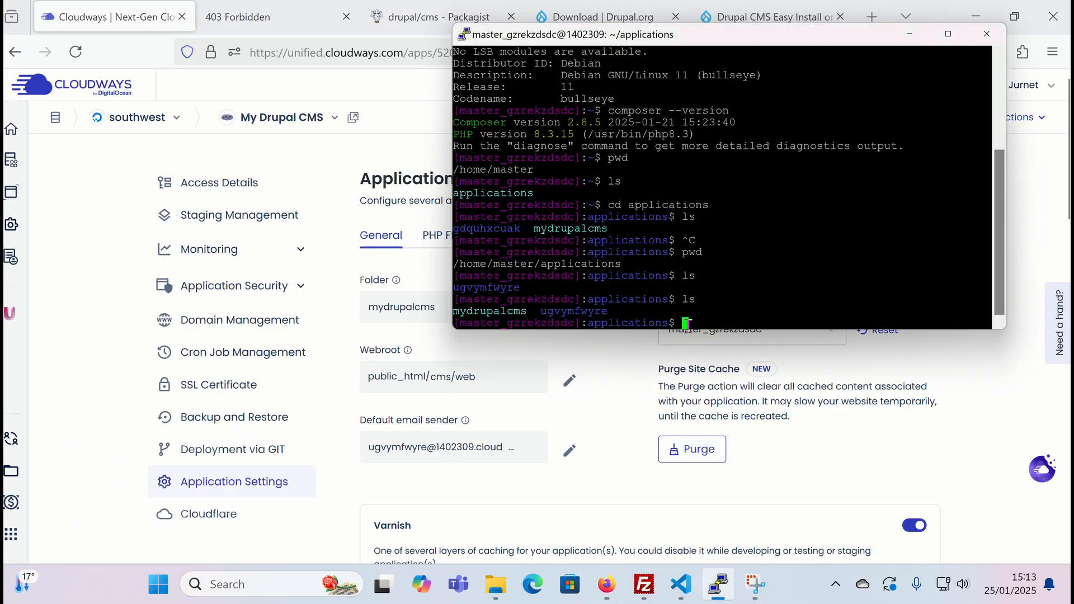
type("cd")
left_click_drag(454, 312, 526, 312)
right_click(723, 323)
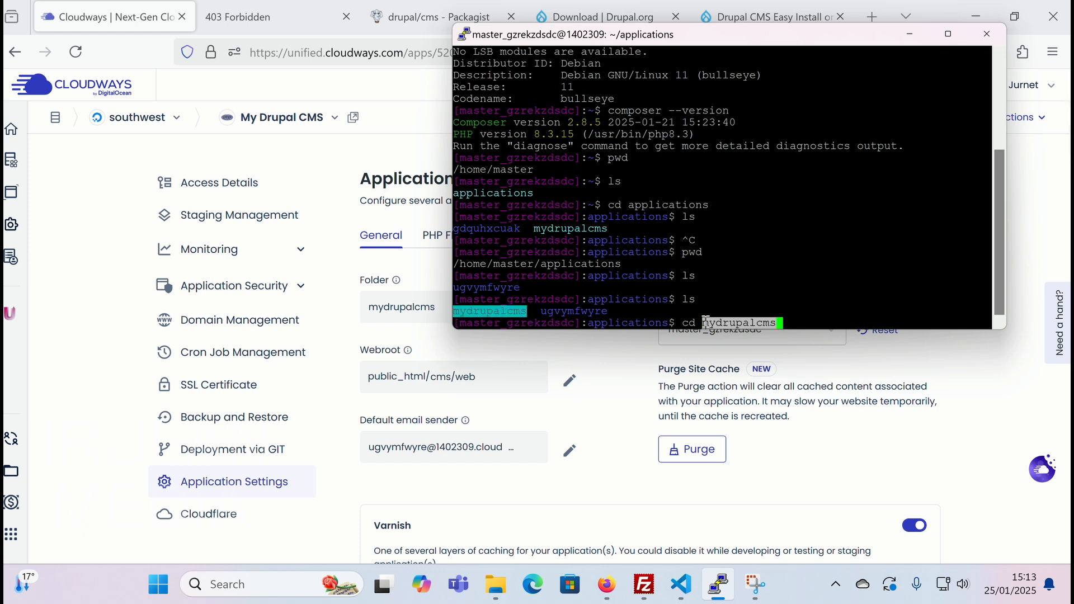
key("Return")
type("ls")
key("Return")
- Move into public_html and list it, showing the cms folder and index.php
type("cd")
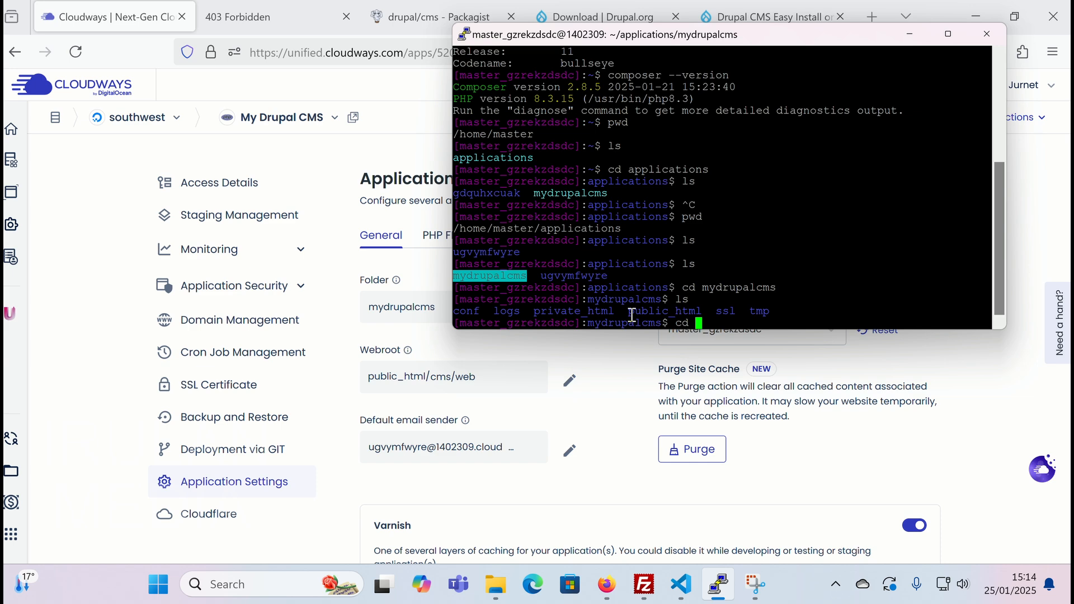
left_click_drag(629, 312, 701, 321)
right_click(700, 320)
key("Return")
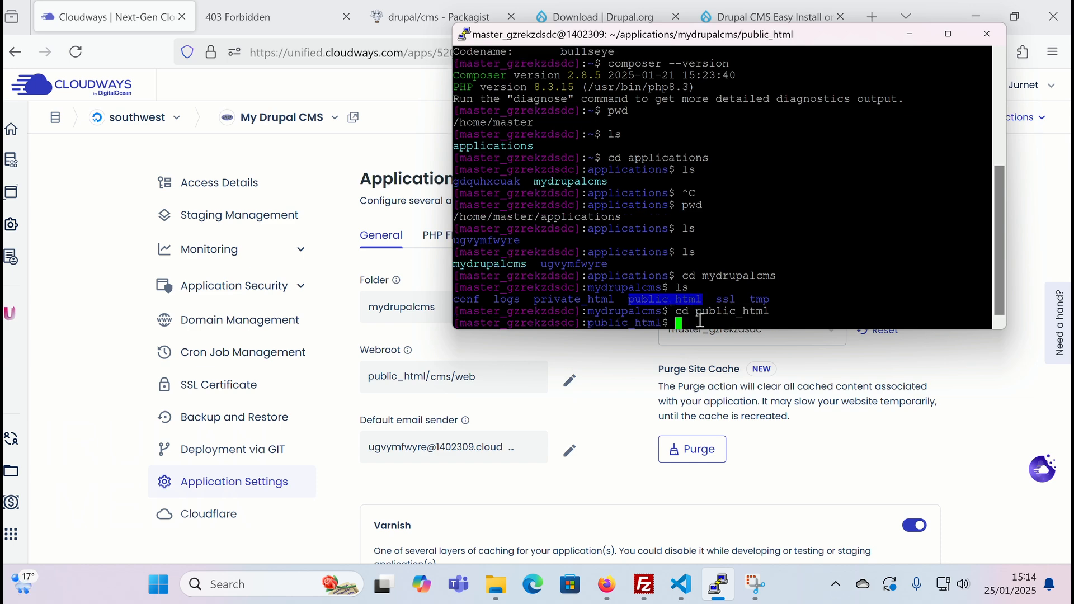
type("ls")
key("Return")
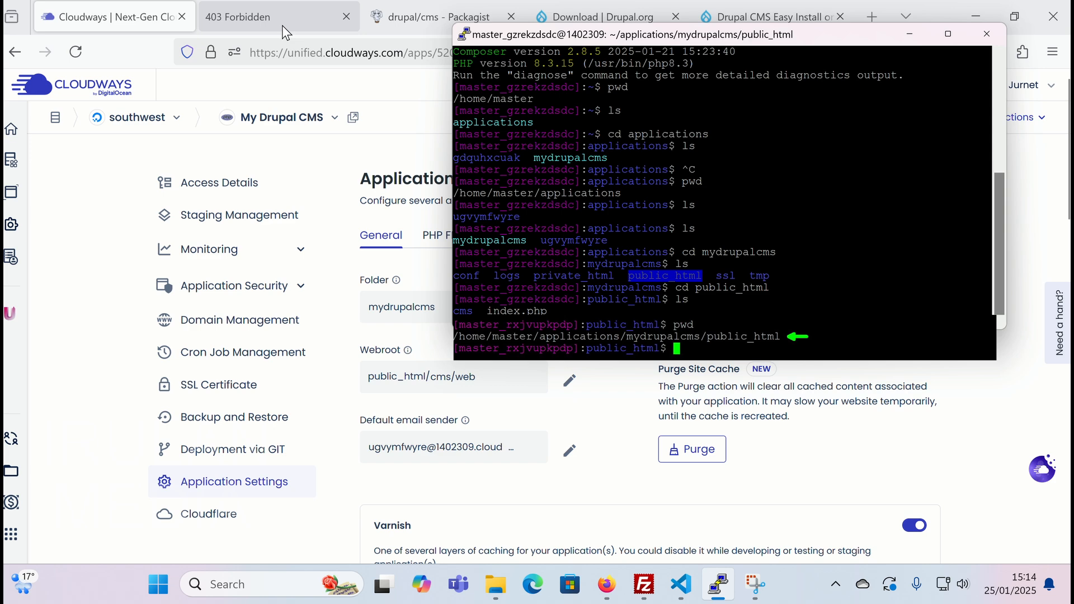
- Copy the composer create-project drupal/cms command from drupal.org and run it in PuTTY
left_click(646, 20)
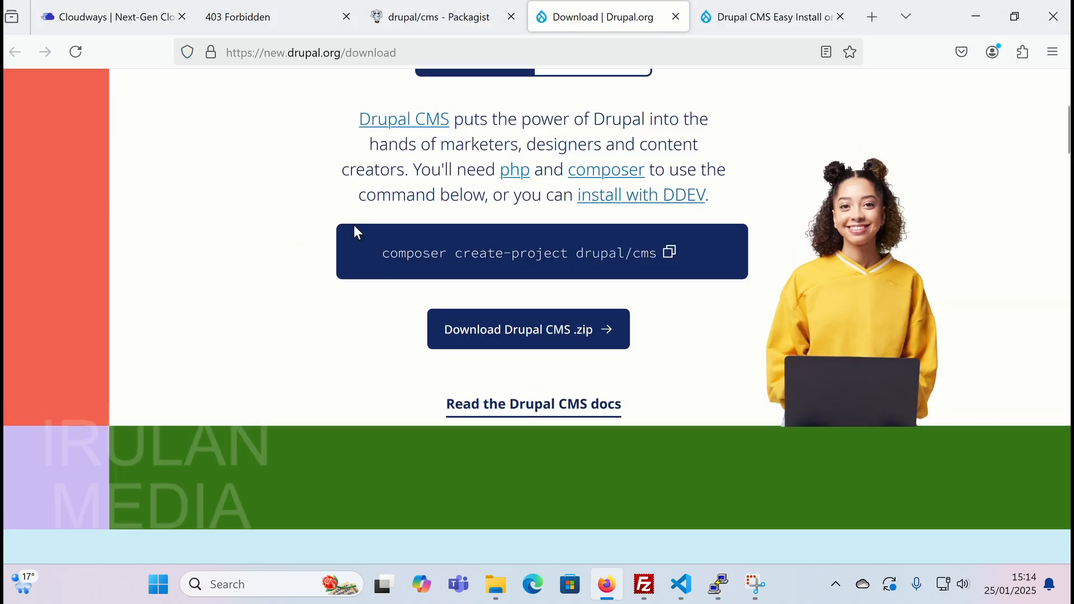
scroll(354, 225, "up", 4)
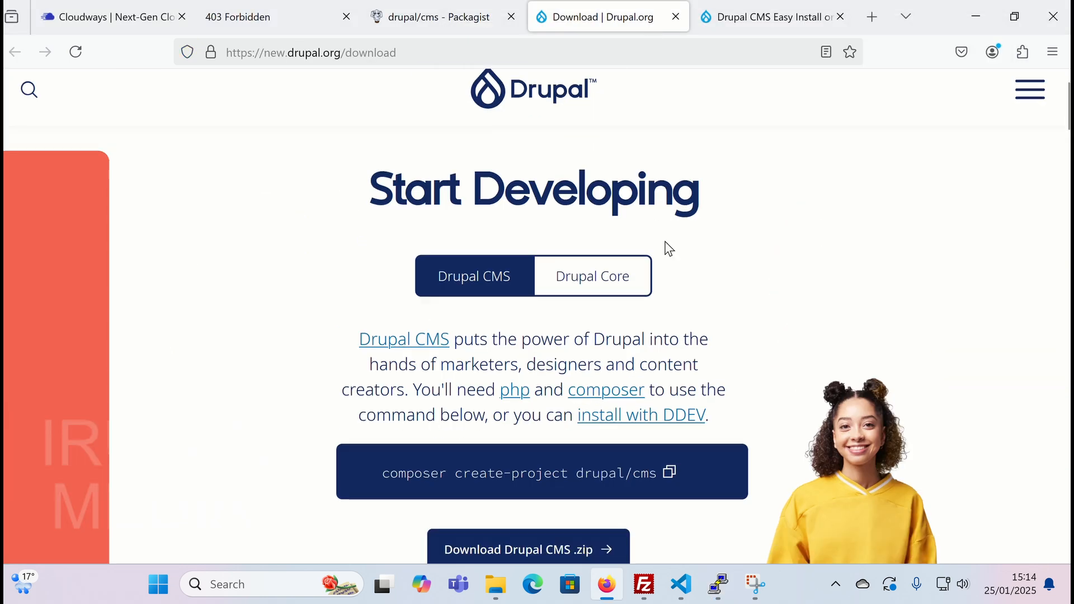
scroll(665, 246, "down", 4)
left_click(670, 239)
mouse_move(718, 585)
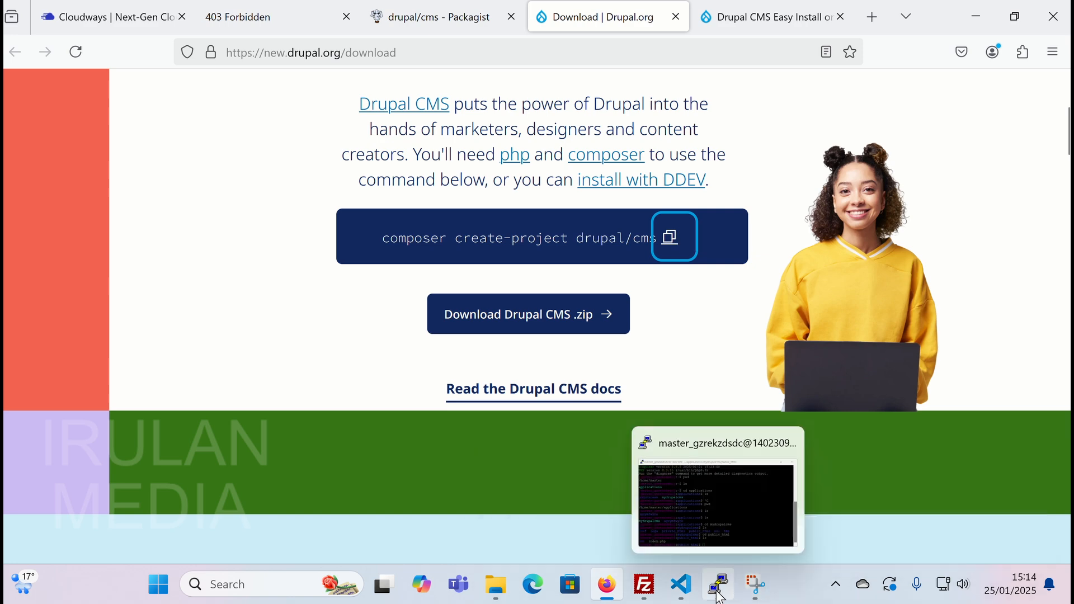
left_click(697, 445)
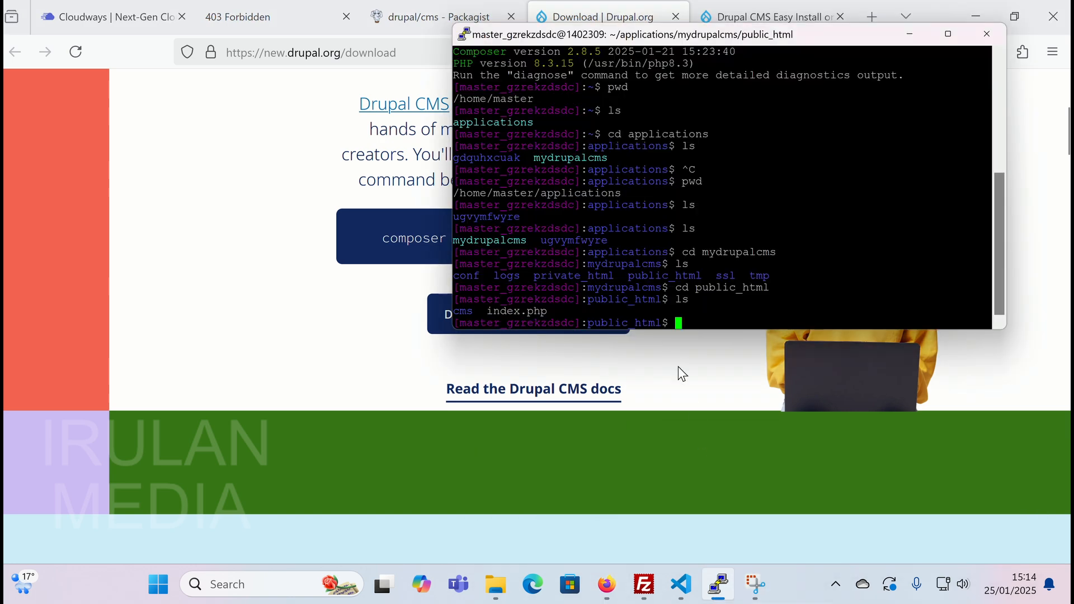
right_click(674, 320)
key("Return")
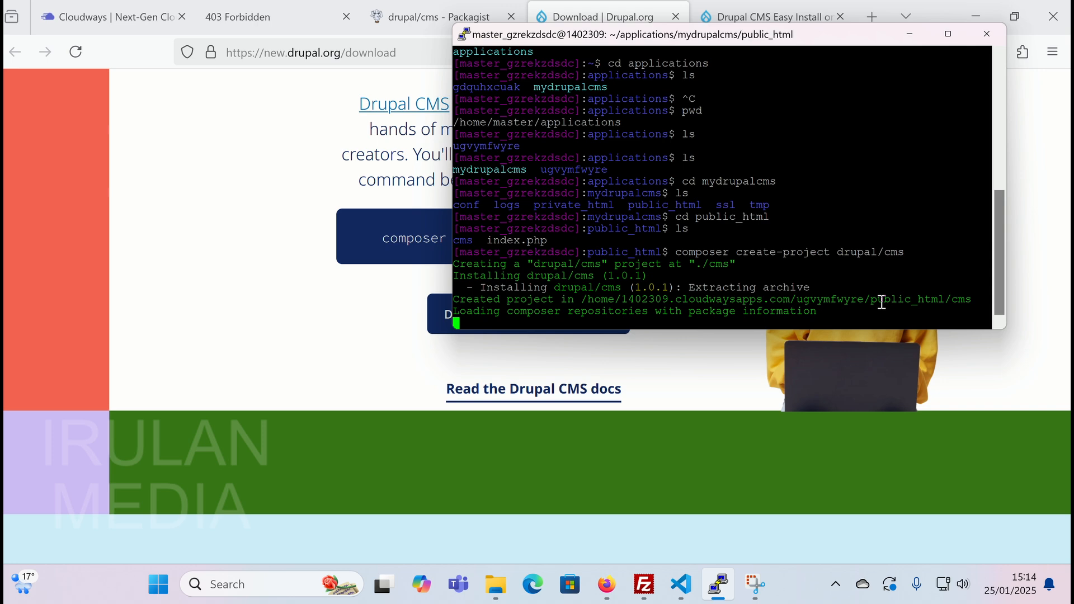
left_click_drag(820, 42, 850, 73)
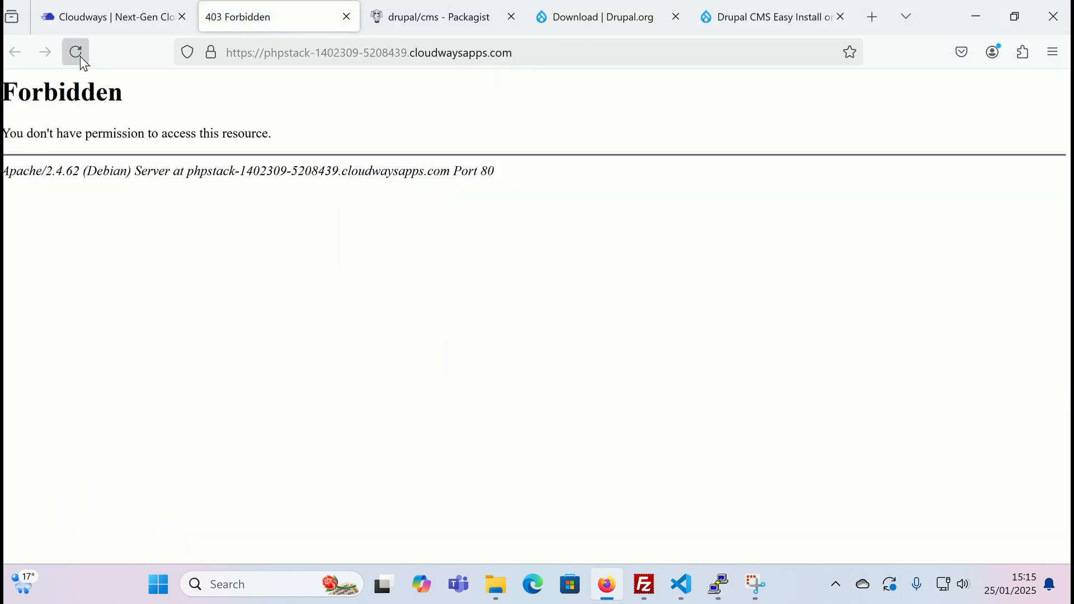
- Reload the site to reach the Drupal installer and review its missing settings.php error
left_click(79, 56)
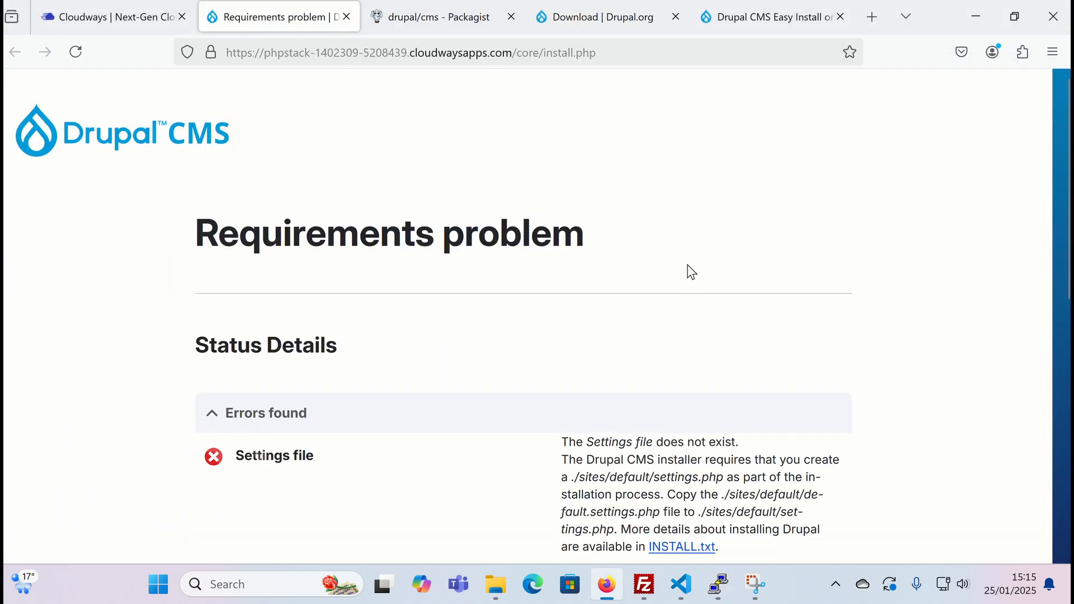
scroll(692, 272, "down", 5)
scroll(849, 286, "down", 4)
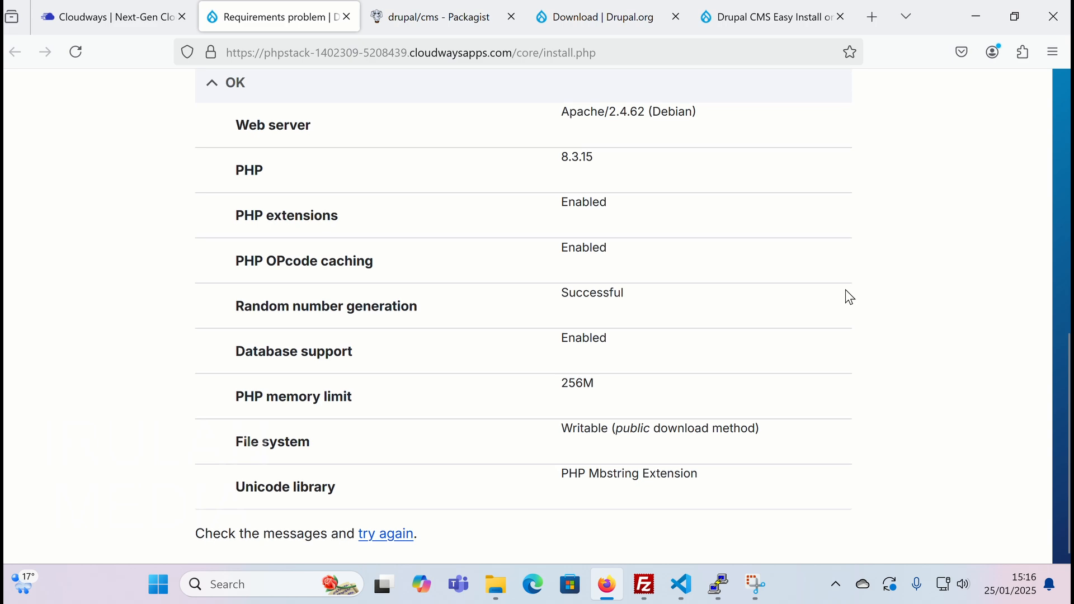
scroll(850, 297, "up", 5)
scroll(873, 258, "down", 1)
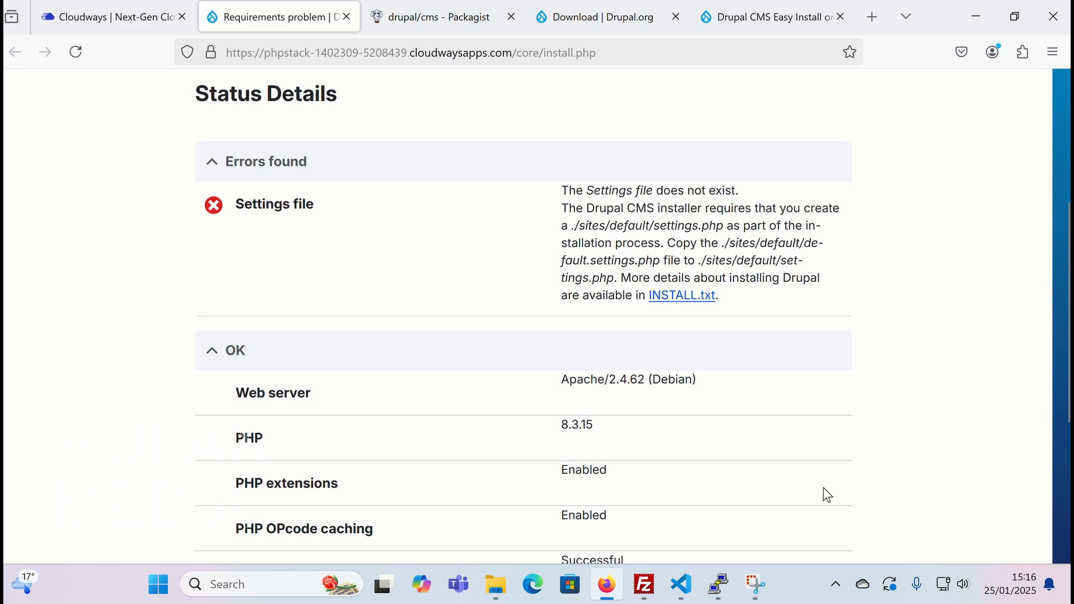
- In FileZilla's remote pane, open cms, refresh, then drill through web and sites into default
mouse_move(645, 585)
left_click(625, 449)
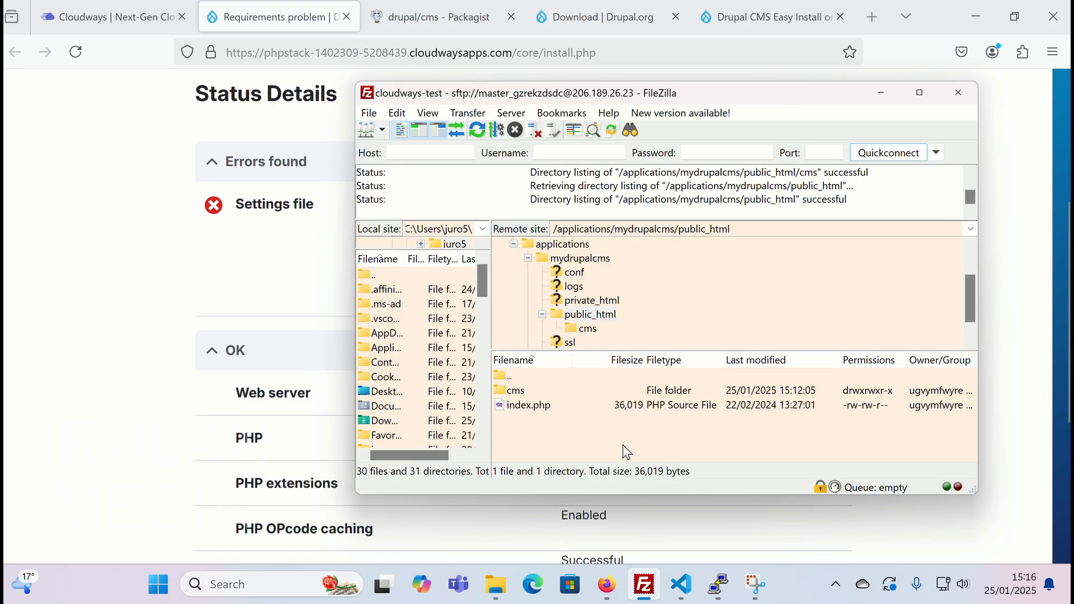
double_click(498, 390)
left_click(478, 131)
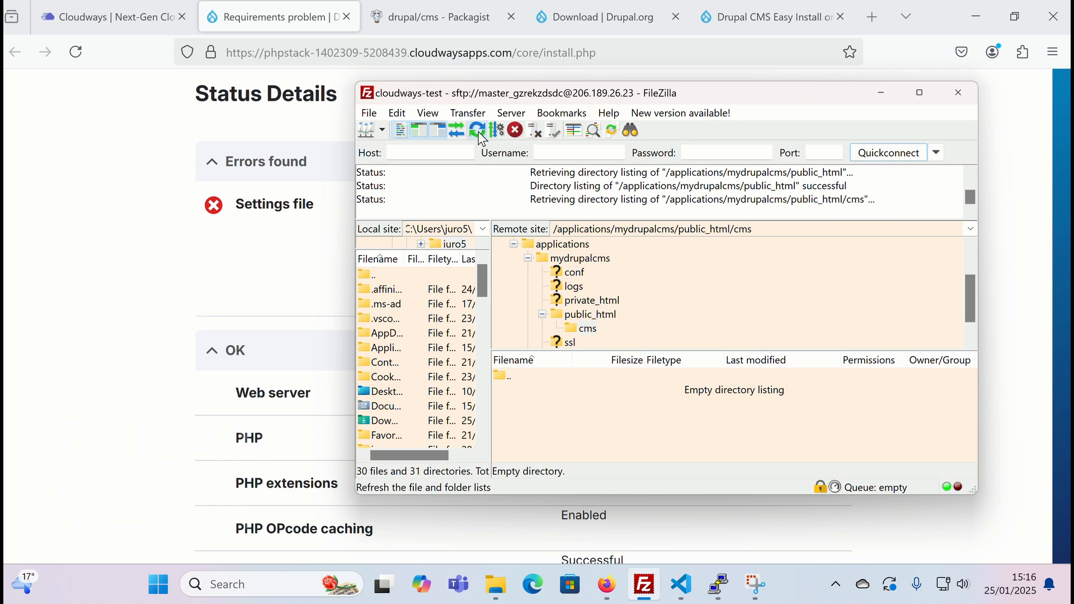
left_click_drag(554, 495, 554, 560)
double_click(499, 420)
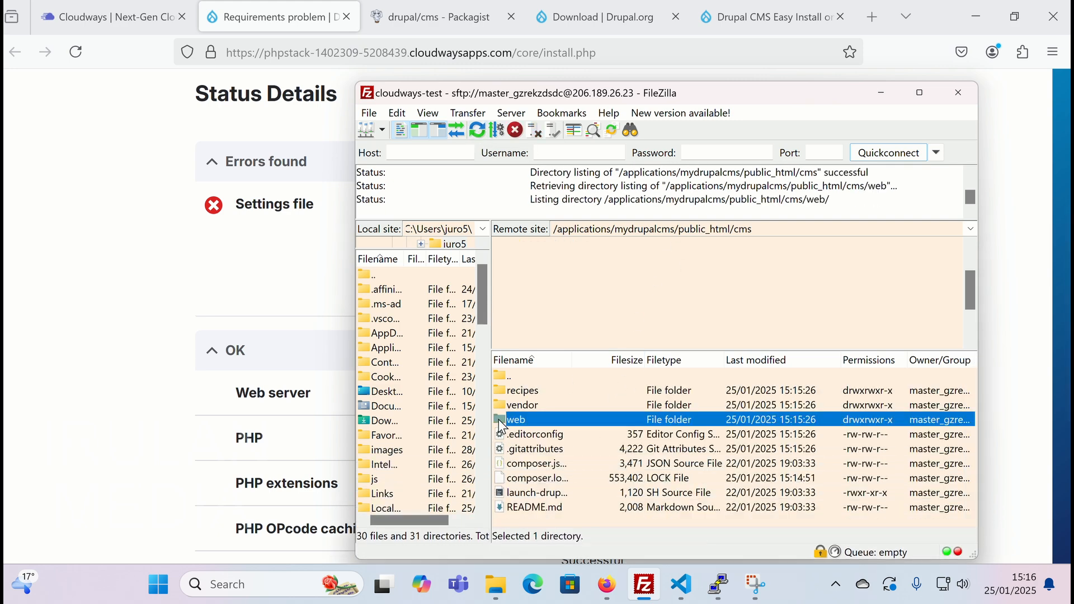
double_click(501, 448)
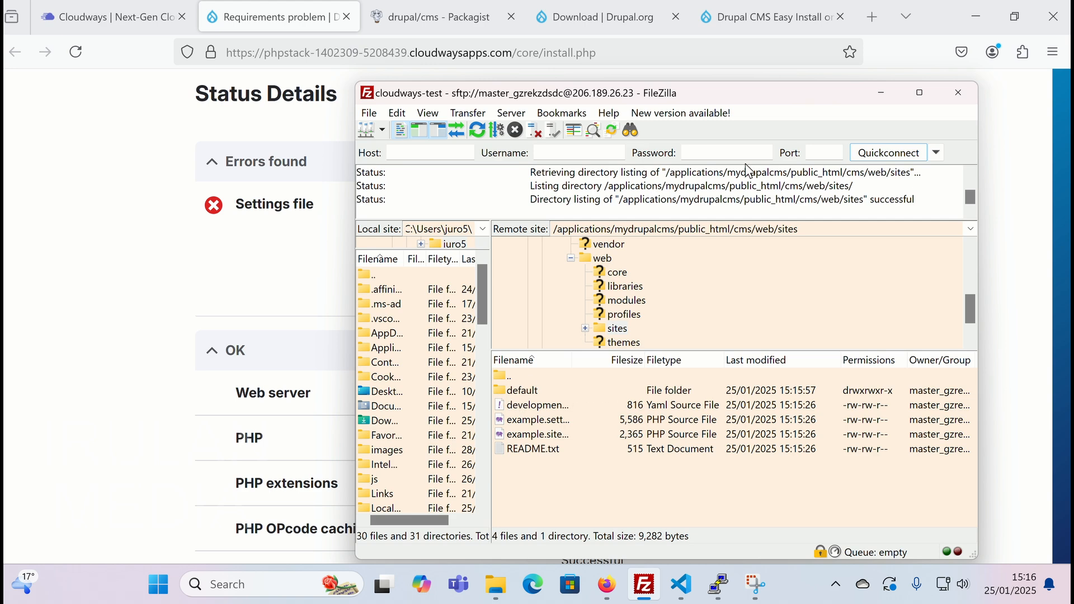
double_click(499, 391)
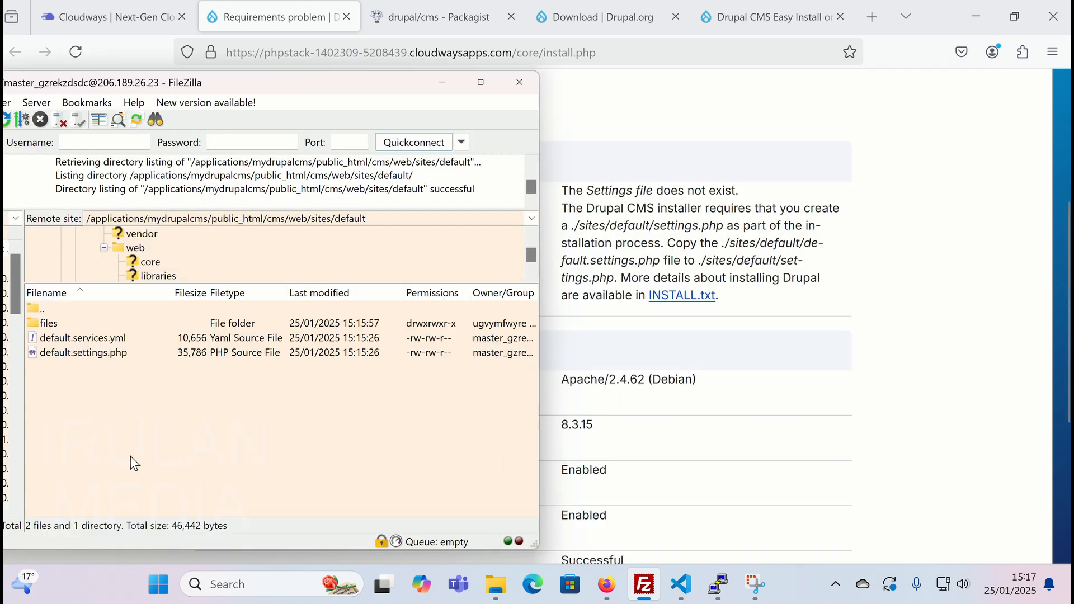
- Create a new empty file named settings.php in the remote default folder
right_click(96, 401)
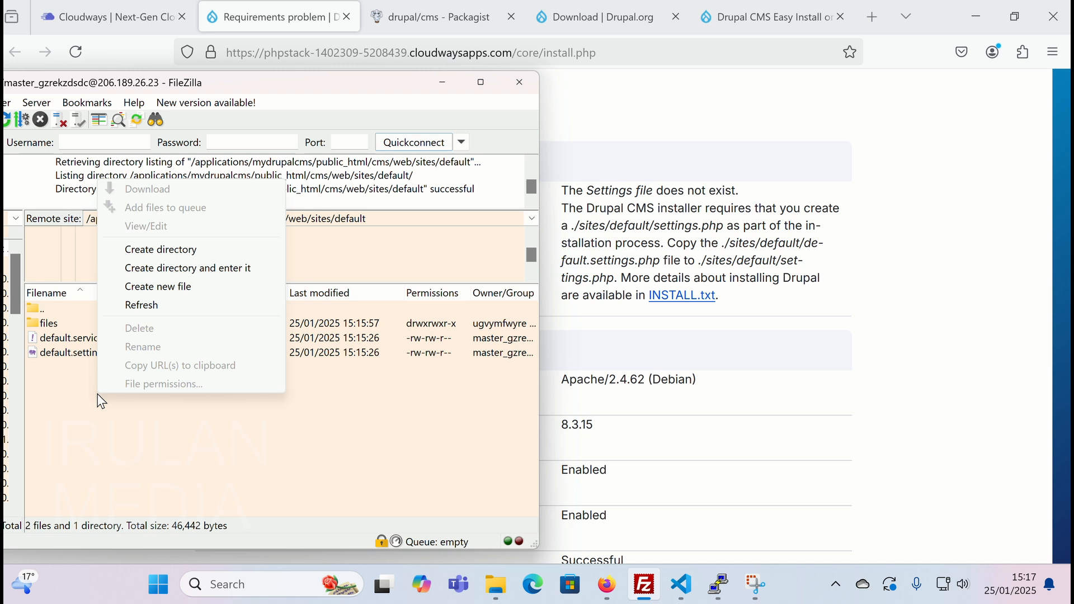
left_click(156, 287)
type("setting")
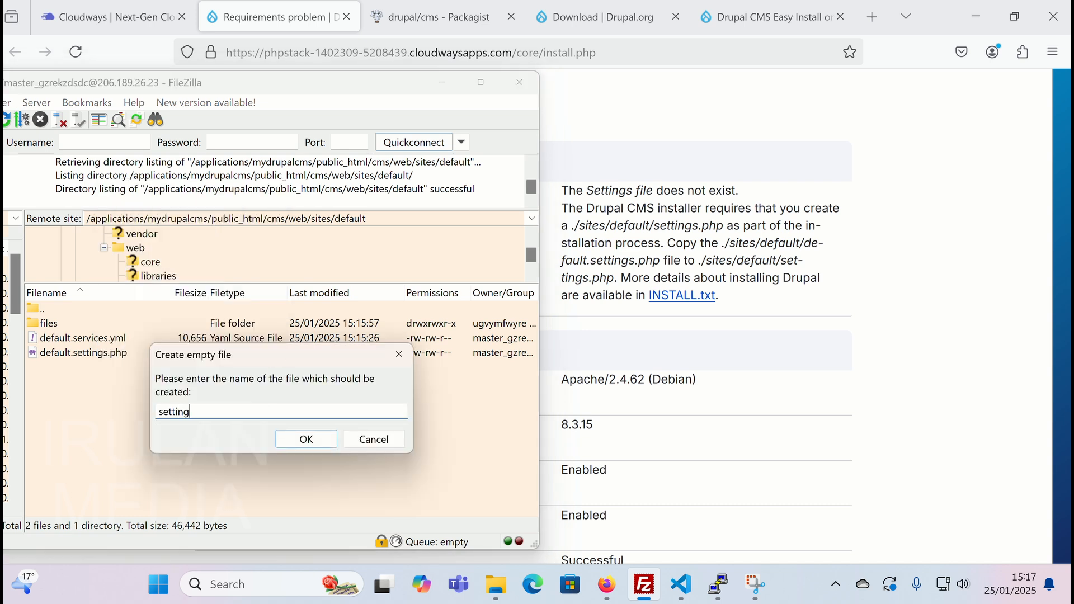
type("s.php")
left_click(306, 439)
- Open default.settings.php in the editor and copy its entire contents
left_click(73, 354)
right_click(103, 355)
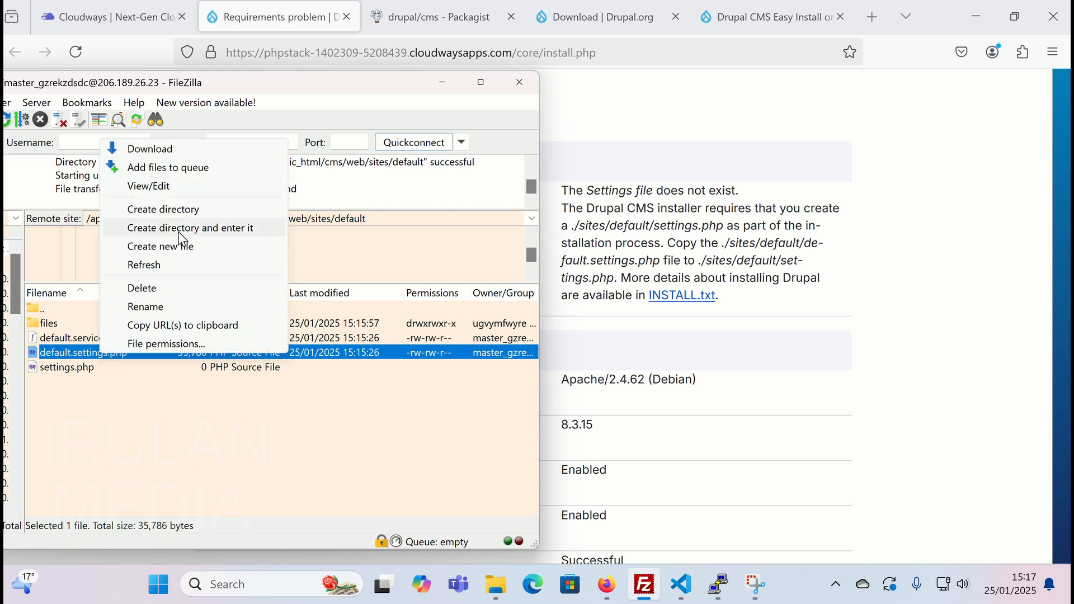
left_click(178, 185)
left_click(308, 461)
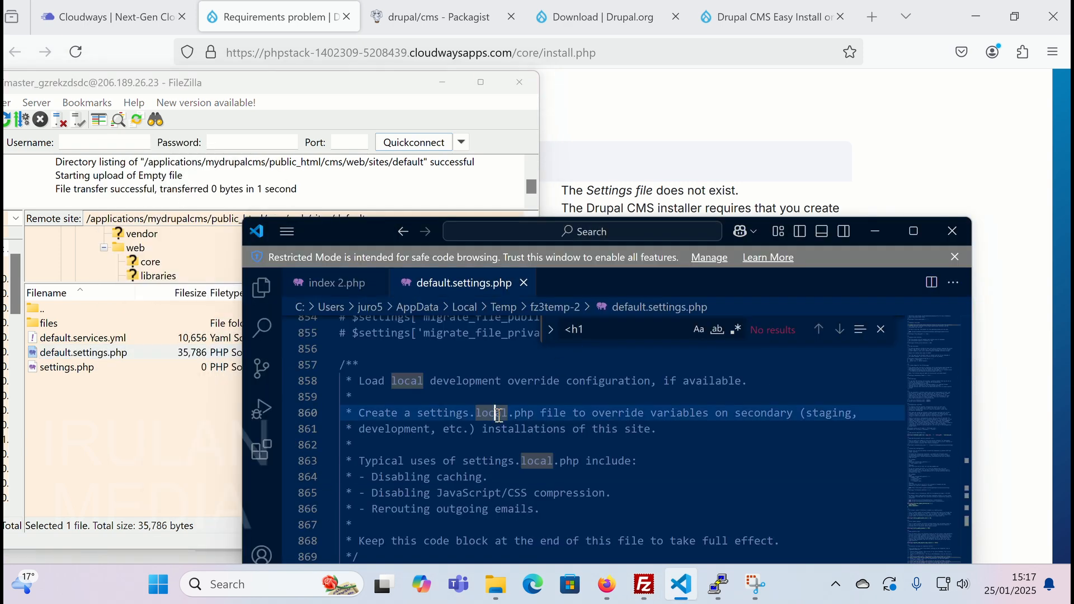
key("ctrl+a")
key("ctrl+End")
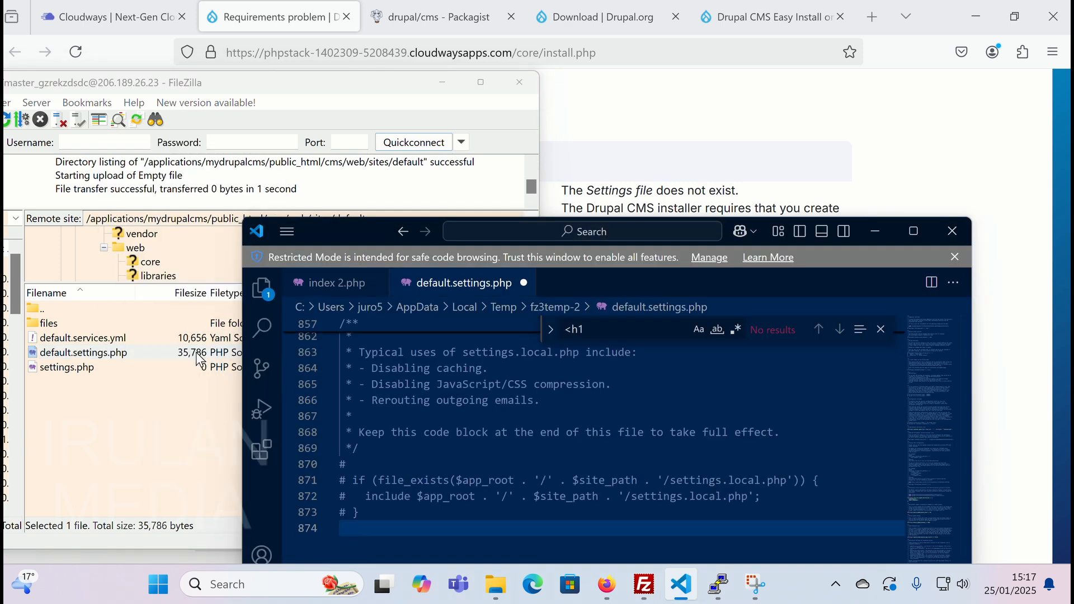
- Open the new settings.php for editing, fetching a fresh copy from the server
left_click(95, 413)
left_click(82, 368)
right_click(82, 368)
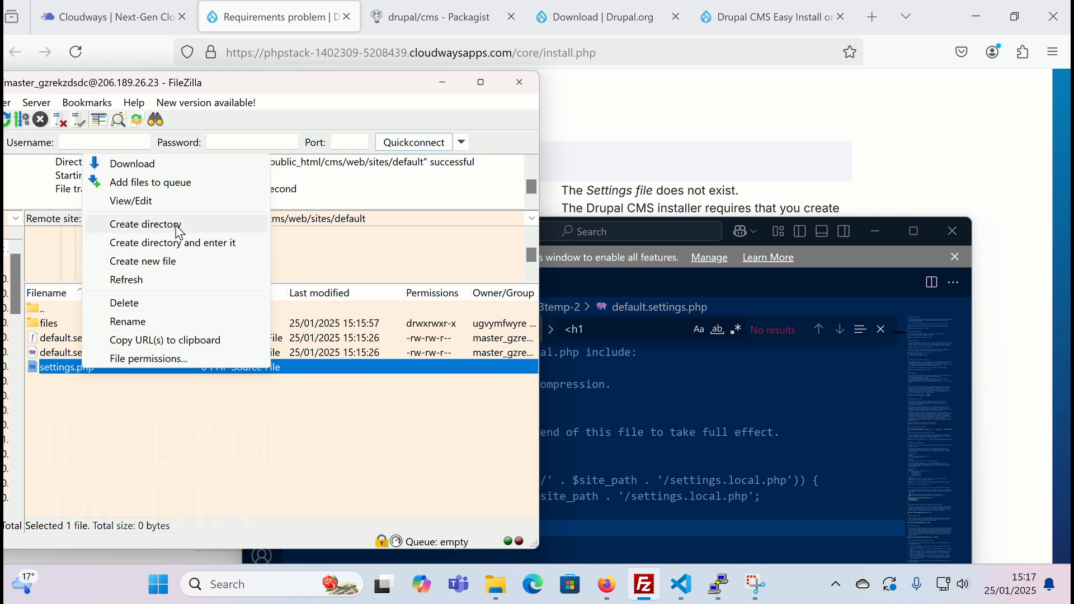
left_click(131, 201)
left_click(301, 461)
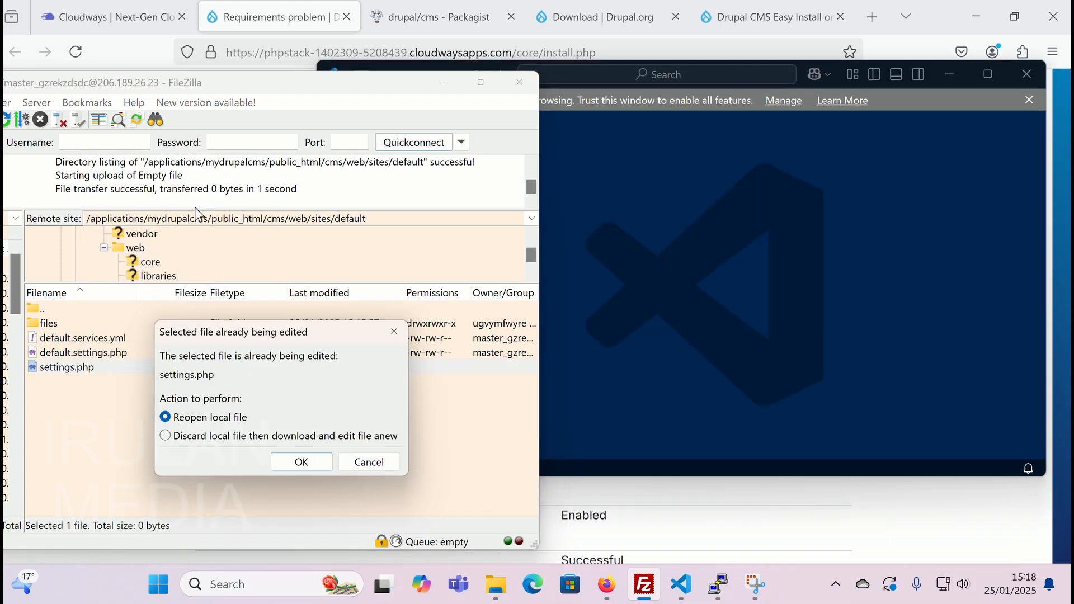
left_click(243, 435)
left_click(299, 462)
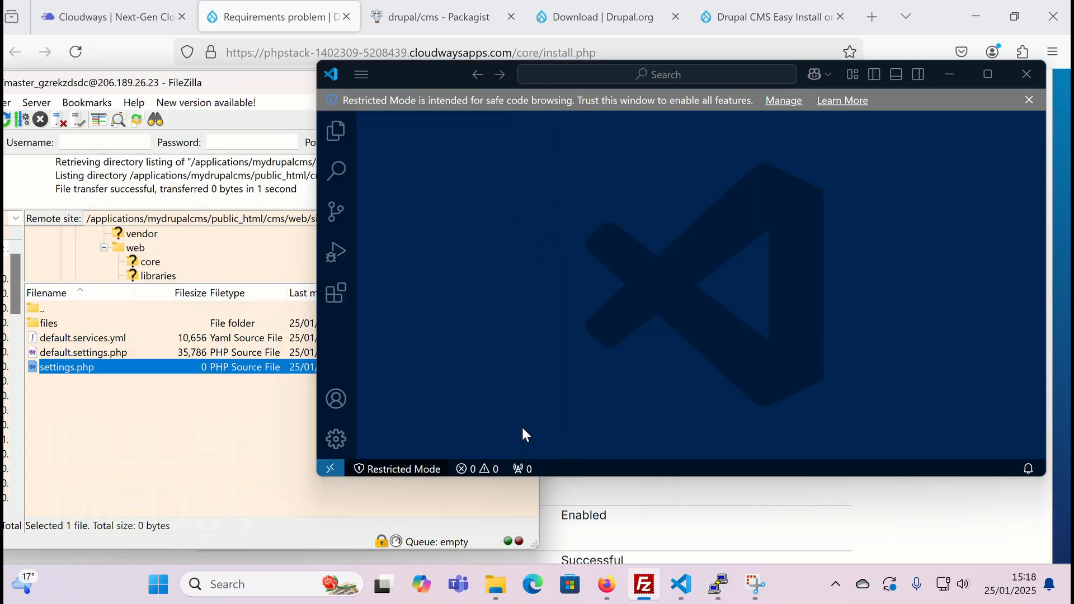
- Paste the copied contents into settings.php, save it and upload it to the server
left_click(955, 173)
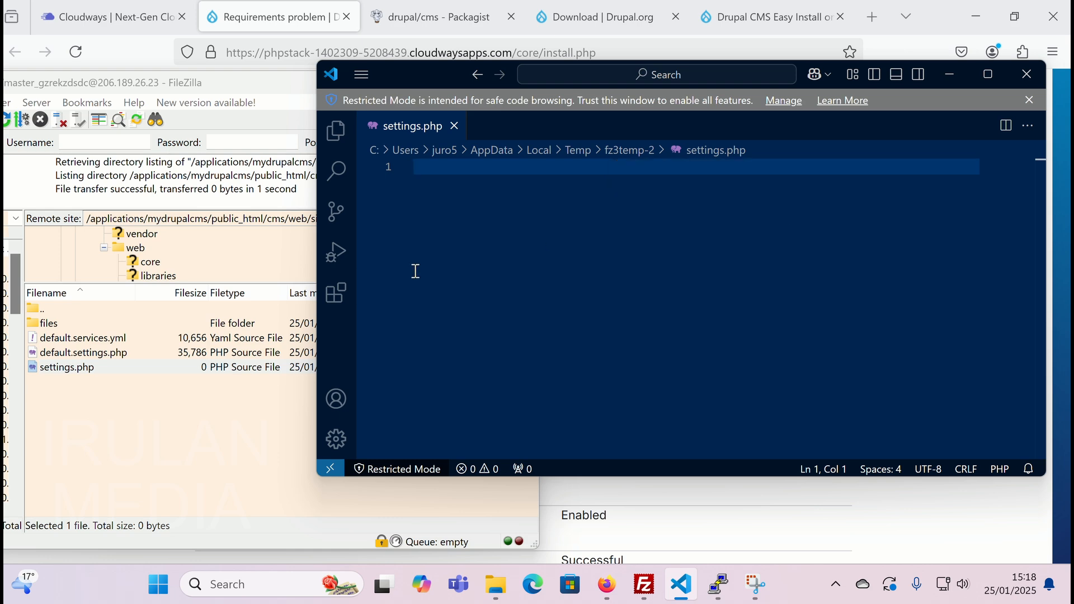
key("ctrl+v")
left_click(361, 75)
mouse_move(392, 98)
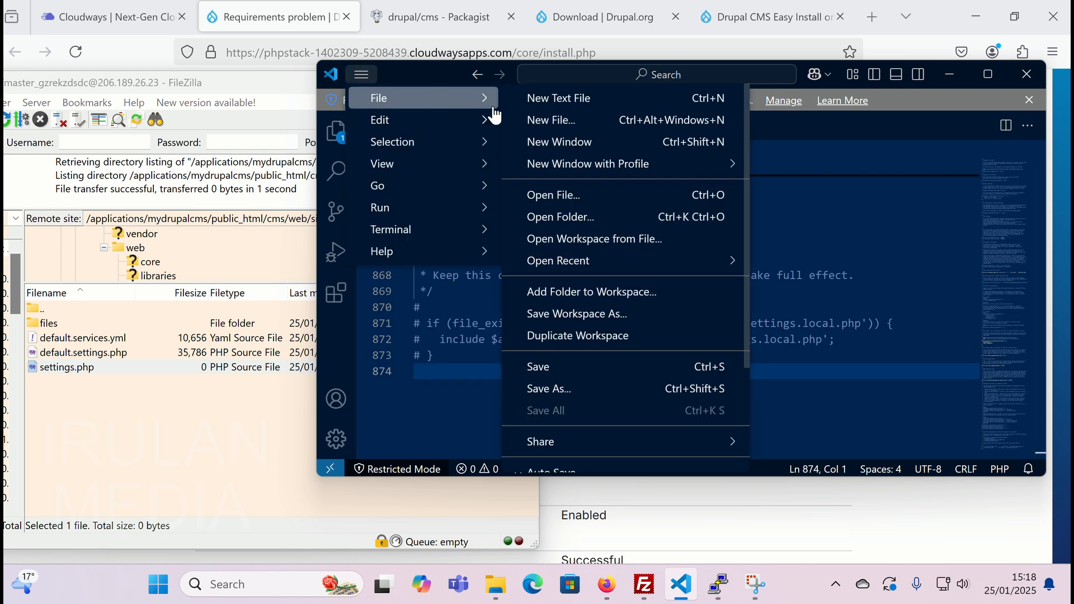
left_click(560, 369)
left_click(646, 584)
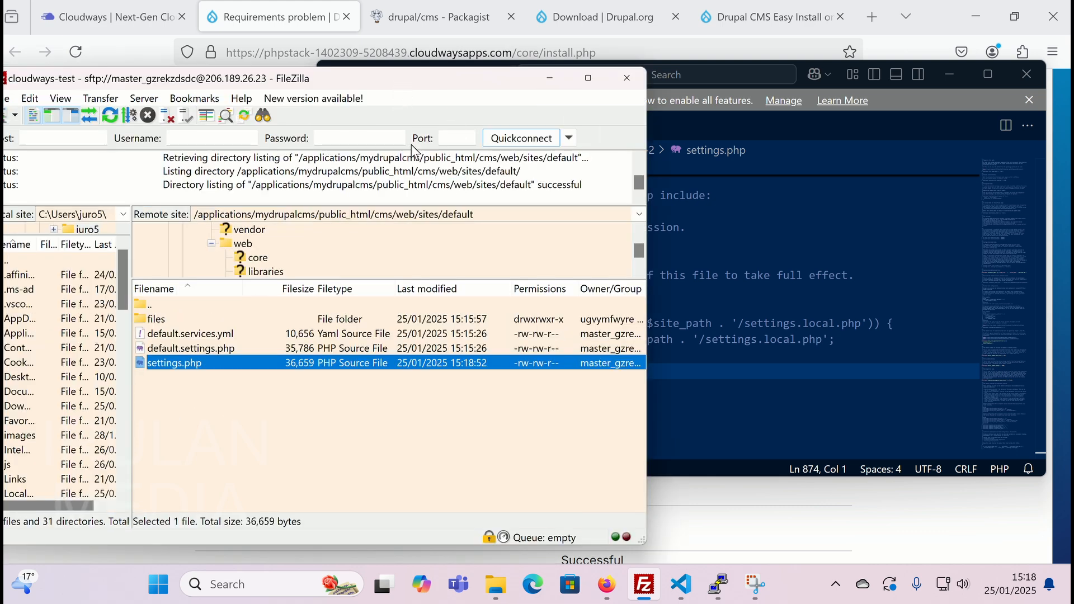
left_click(280, 8)
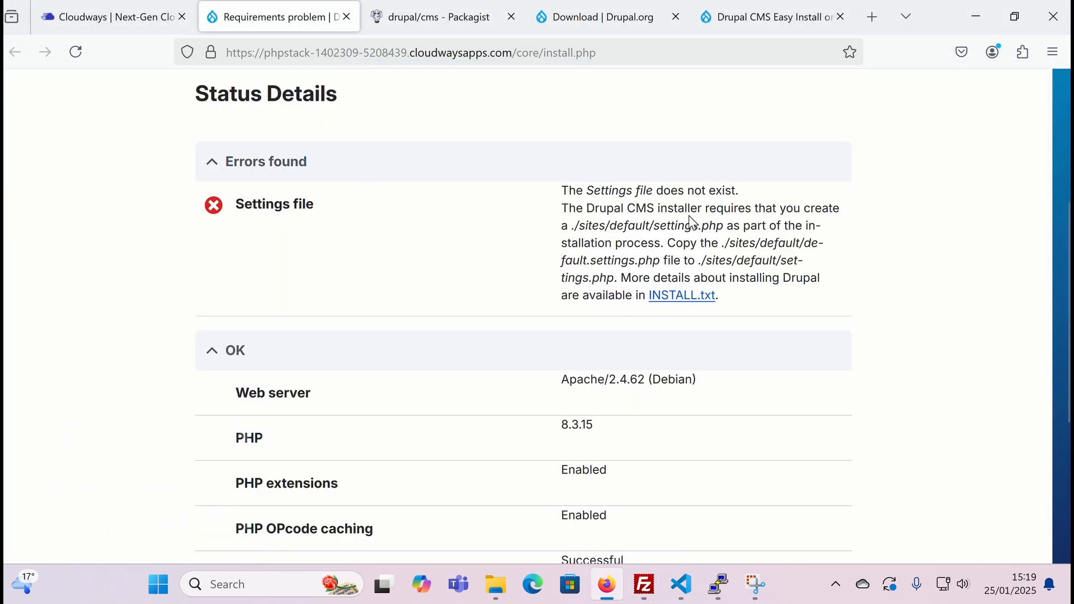
- Reload the installer, continue past requirements, and name the site 'My Drupal CMS site 2'
left_click(76, 52)
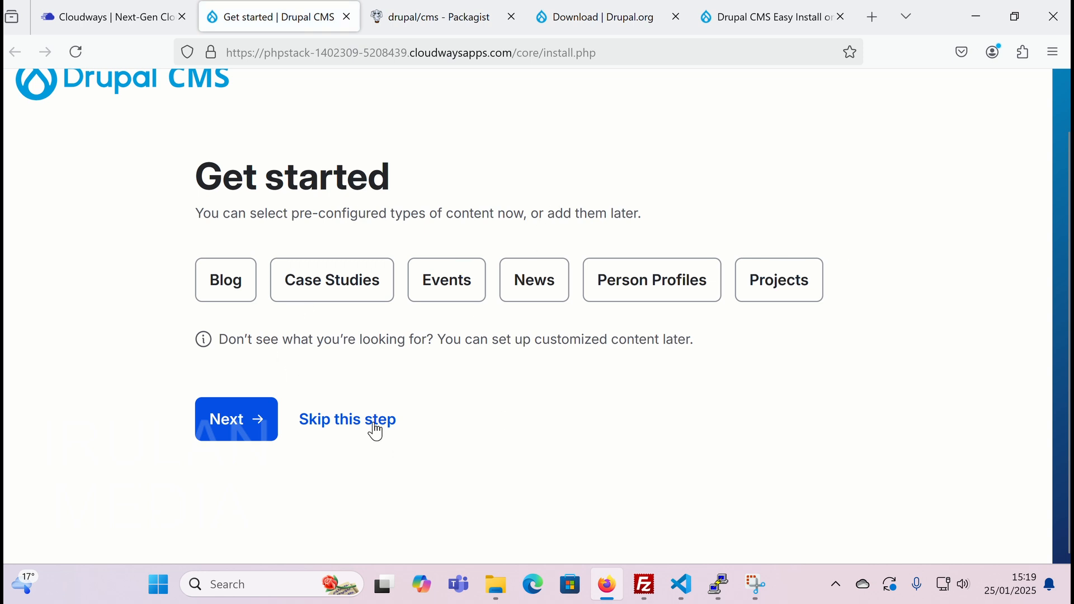
left_click(245, 428)
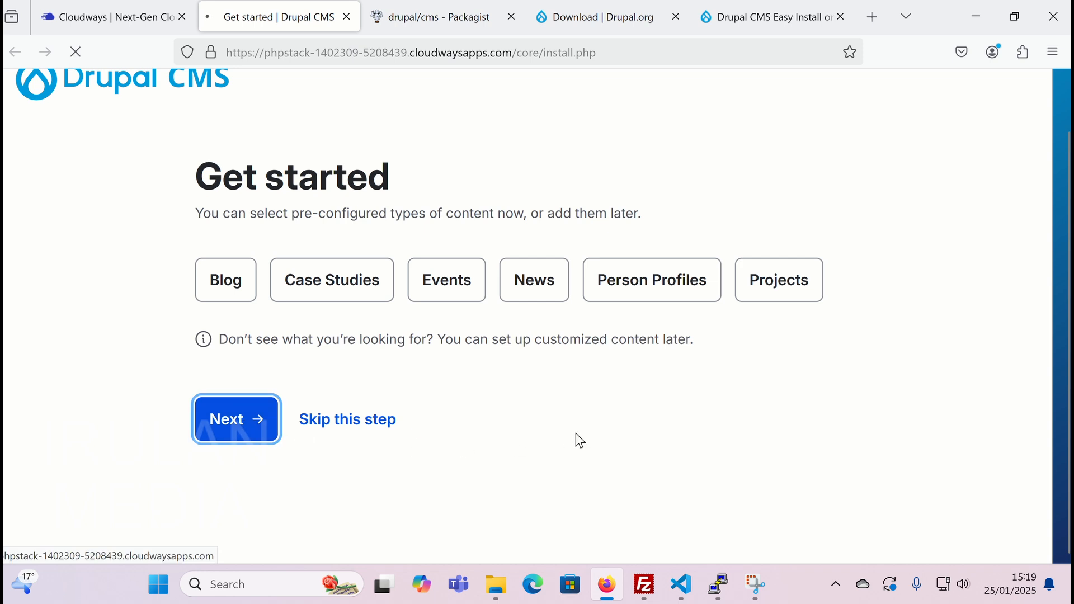
left_click(348, 357)
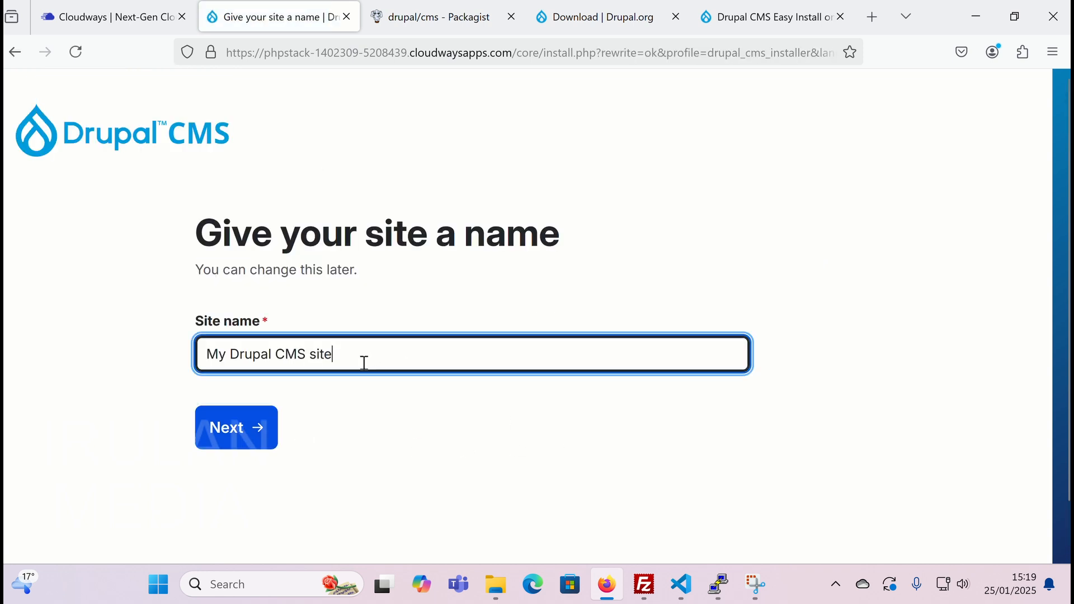
left_click(247, 399)
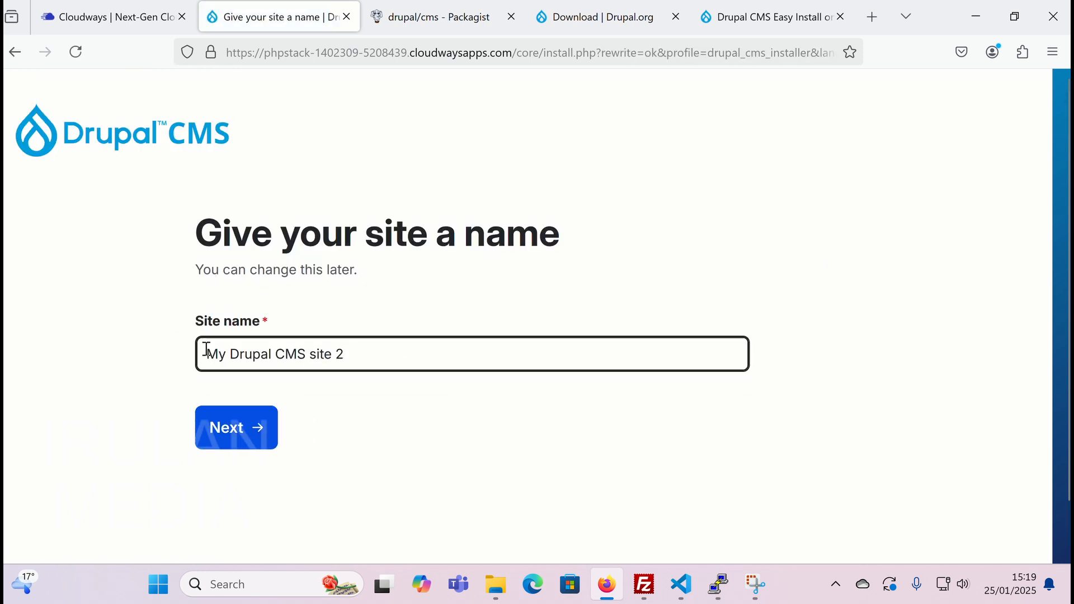
left_click(223, 432)
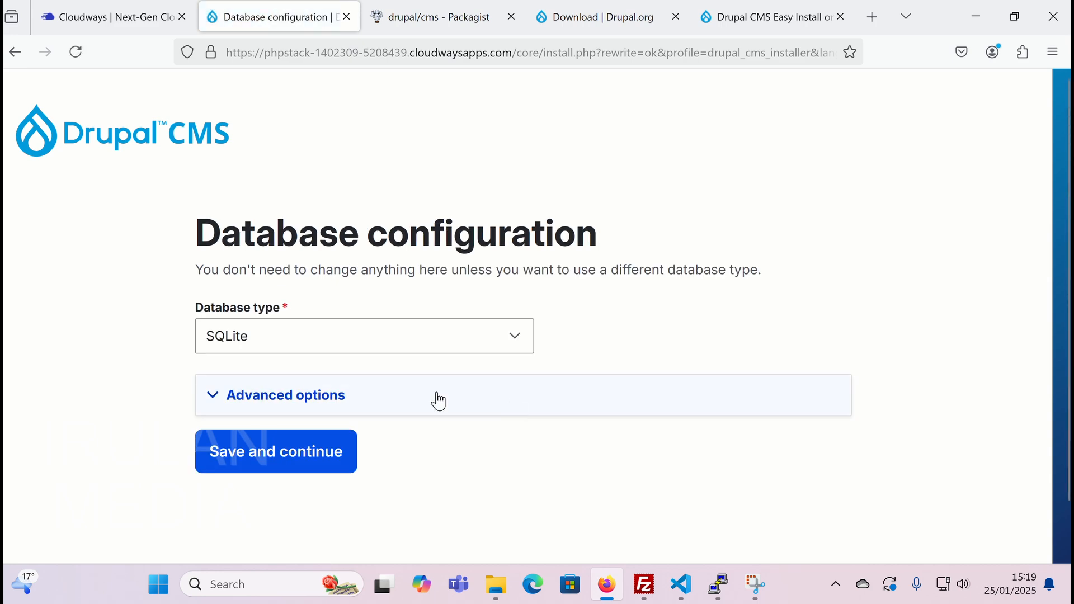
- Choose MySQL as the installer's database type
left_click(420, 341)
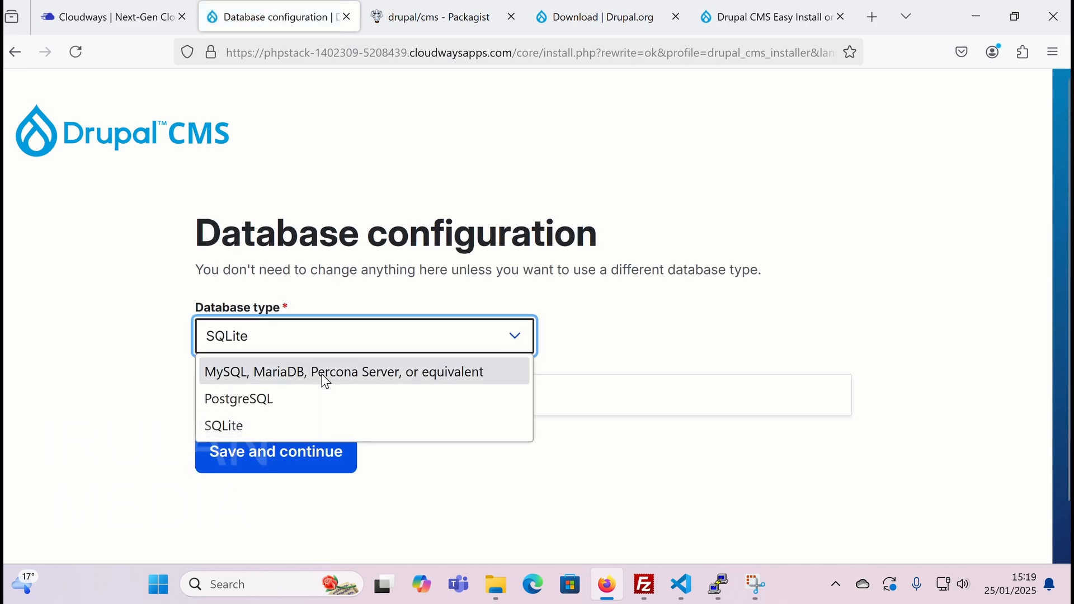
left_click(324, 374)
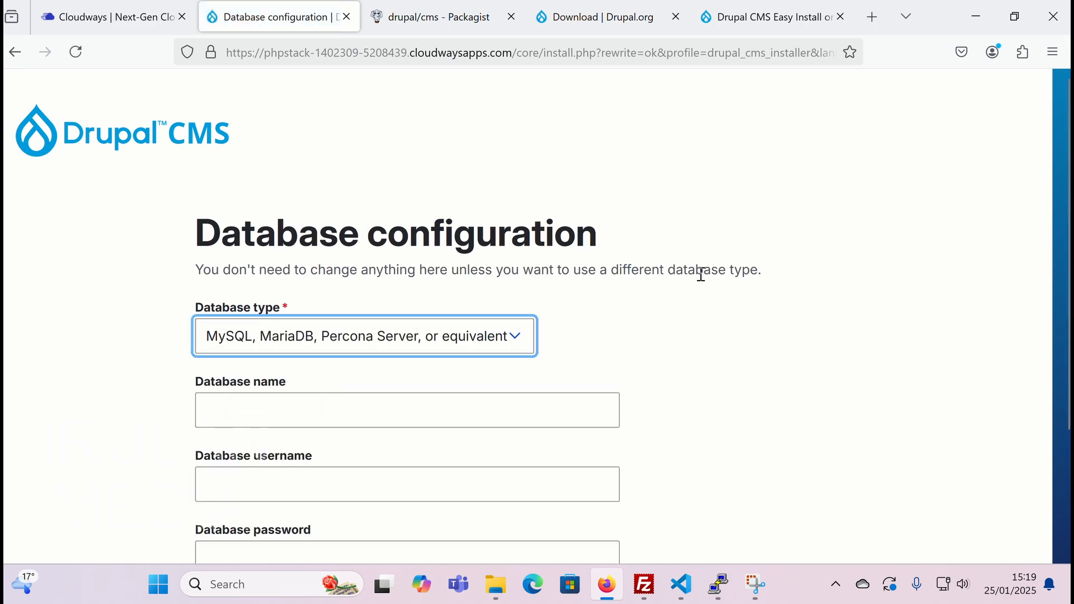
scroll(700, 275, "down", 2)
- Copy the app's database name and username from Cloudways Access Details into Drupal's database form
left_click(103, 15)
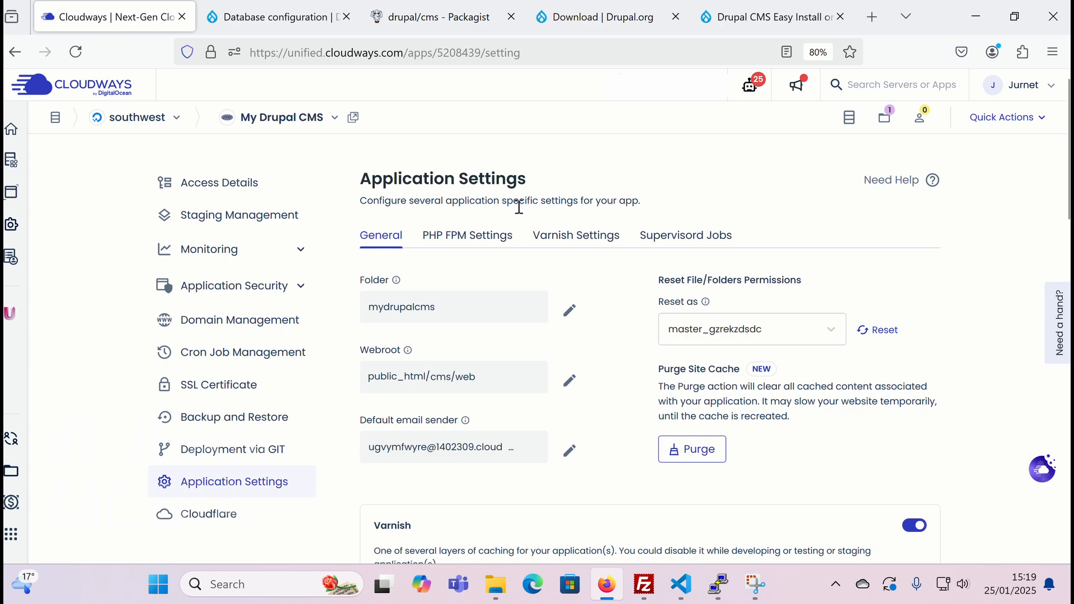
left_click(230, 181)
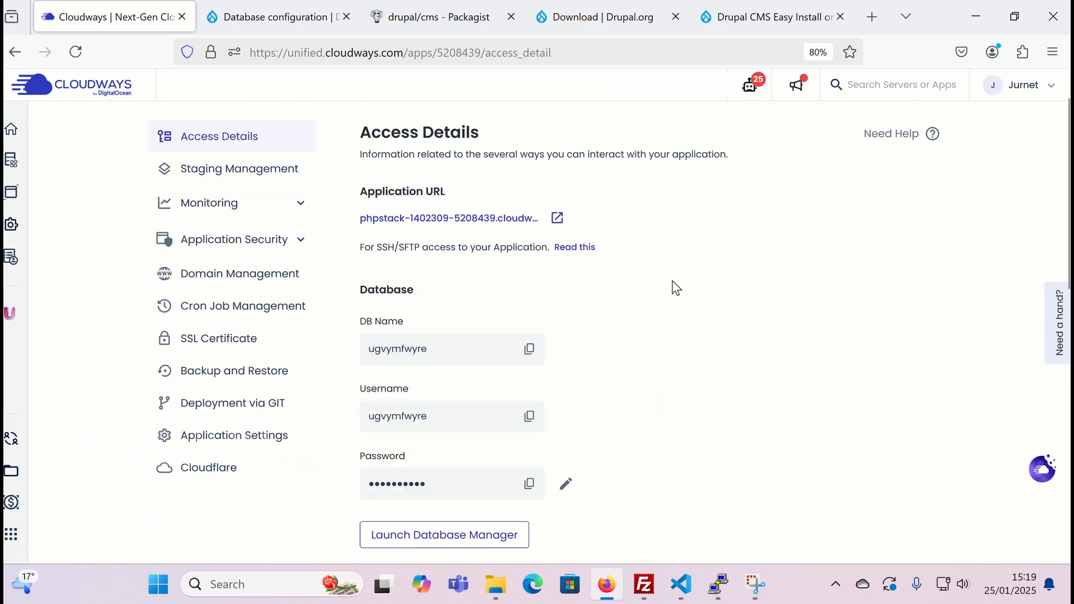
scroll(384, 231, "down", 3)
left_click(530, 263)
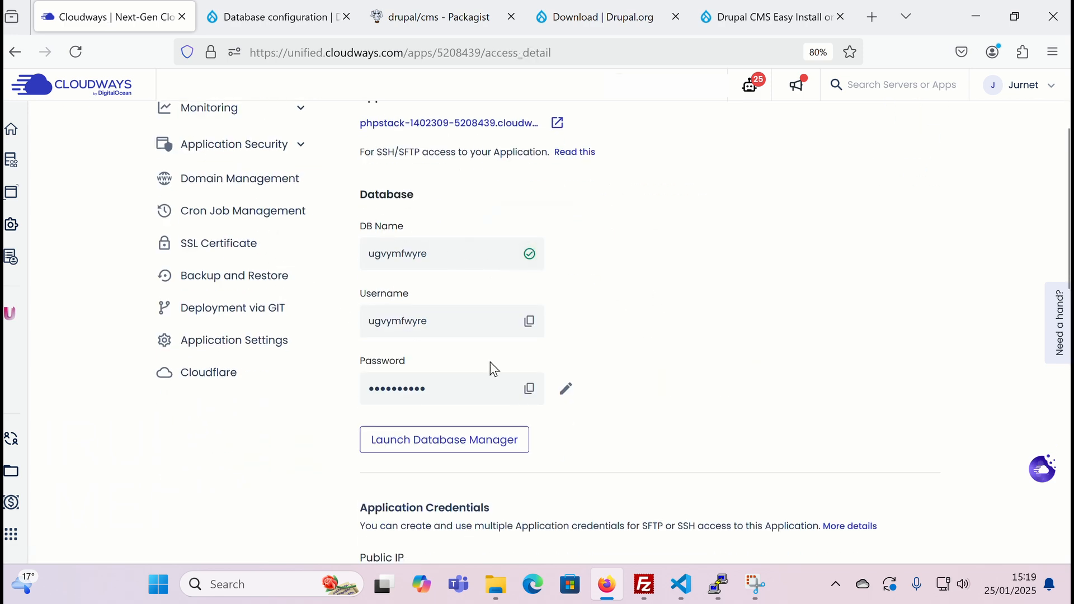
left_click(251, 15)
left_click(305, 316)
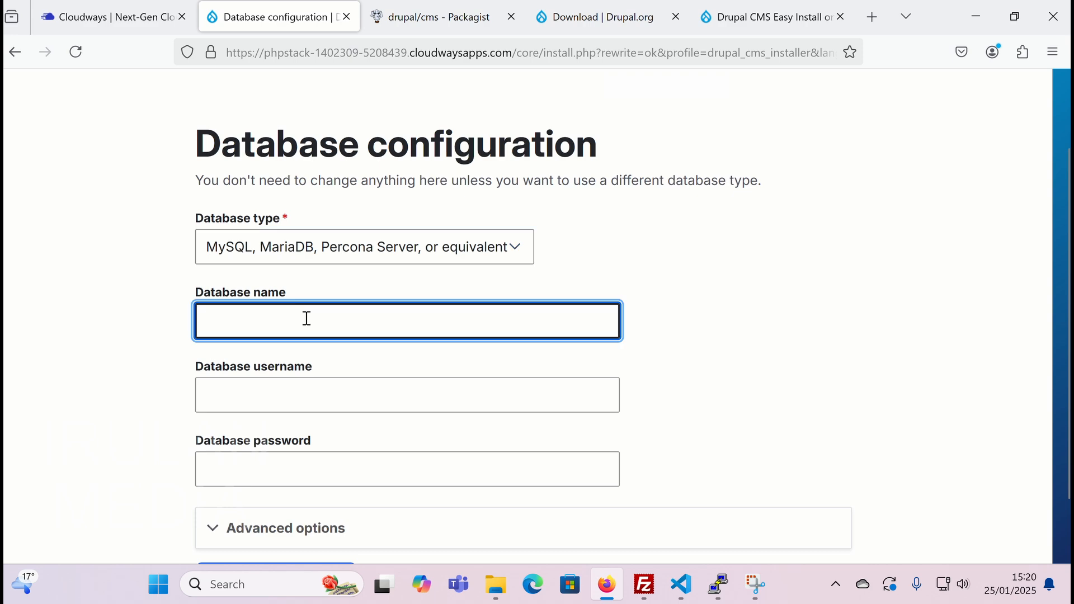
key("ctrl+v")
left_click(268, 387)
key("ctrl+v")
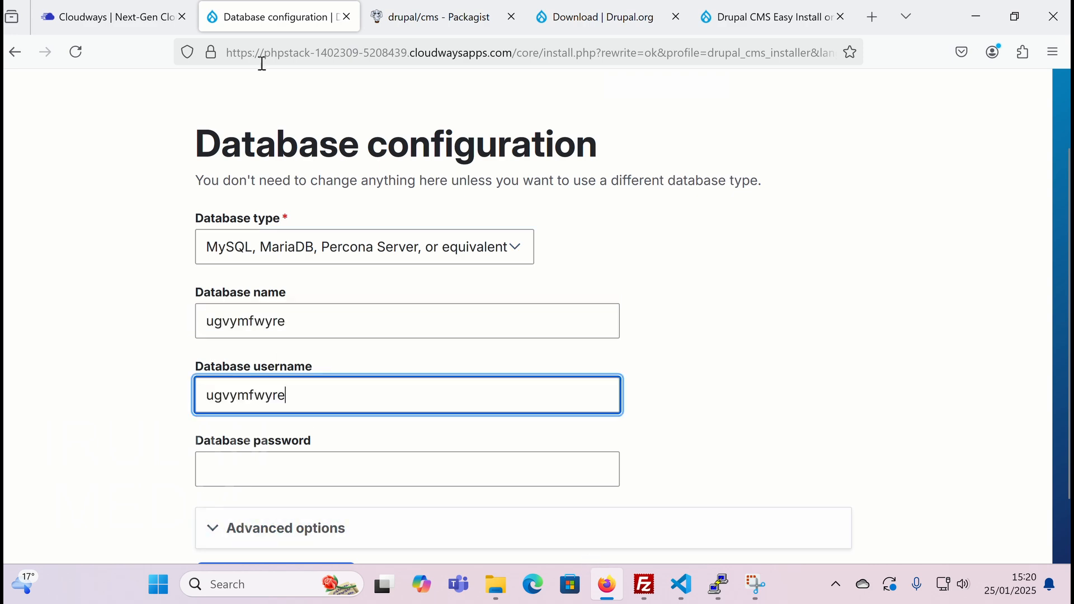
- Copy the database password into the form, then save and continue
left_click(144, 17)
left_click(530, 388)
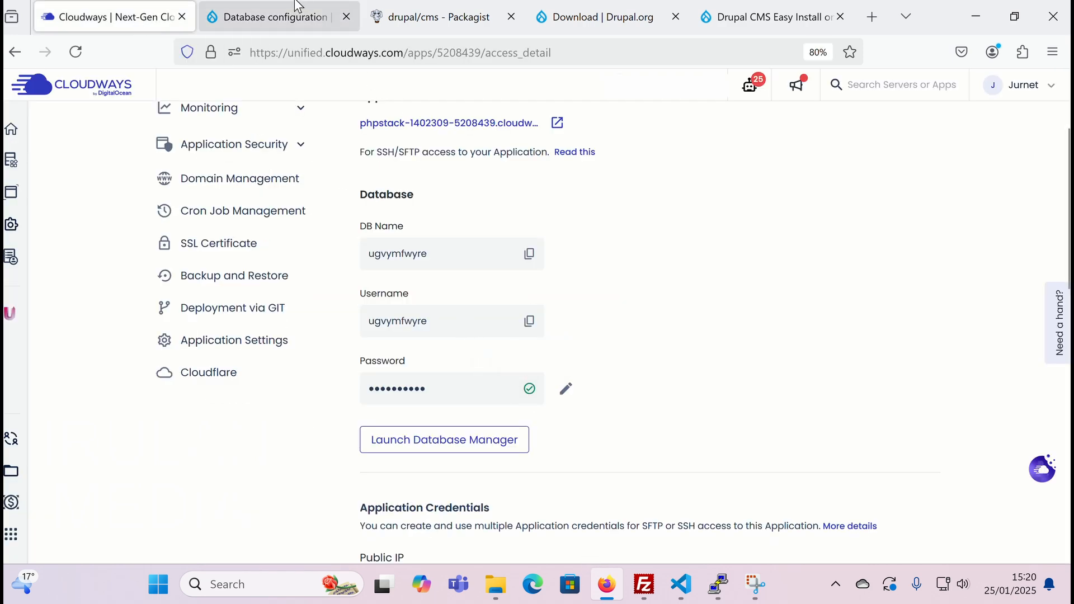
left_click(263, 17)
left_click(283, 467)
key("ctrl+v")
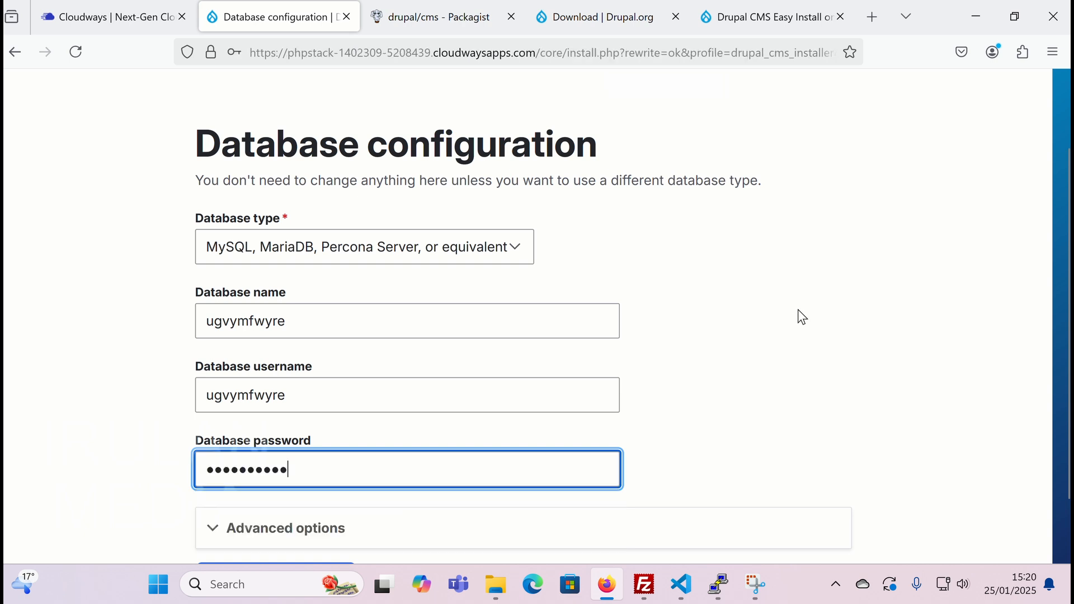
scroll(312, 501, "down", 2)
left_click(312, 512)
- Enter the administrator's email address and password, click Finish, and decline Firefox's password save
left_click(465, 264)
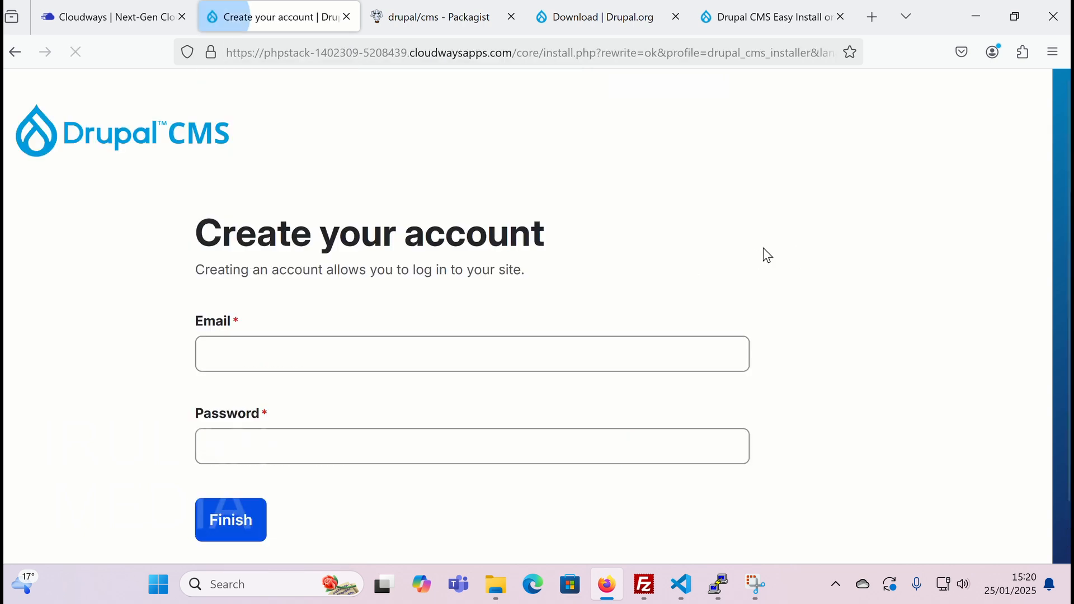
left_click(311, 355)
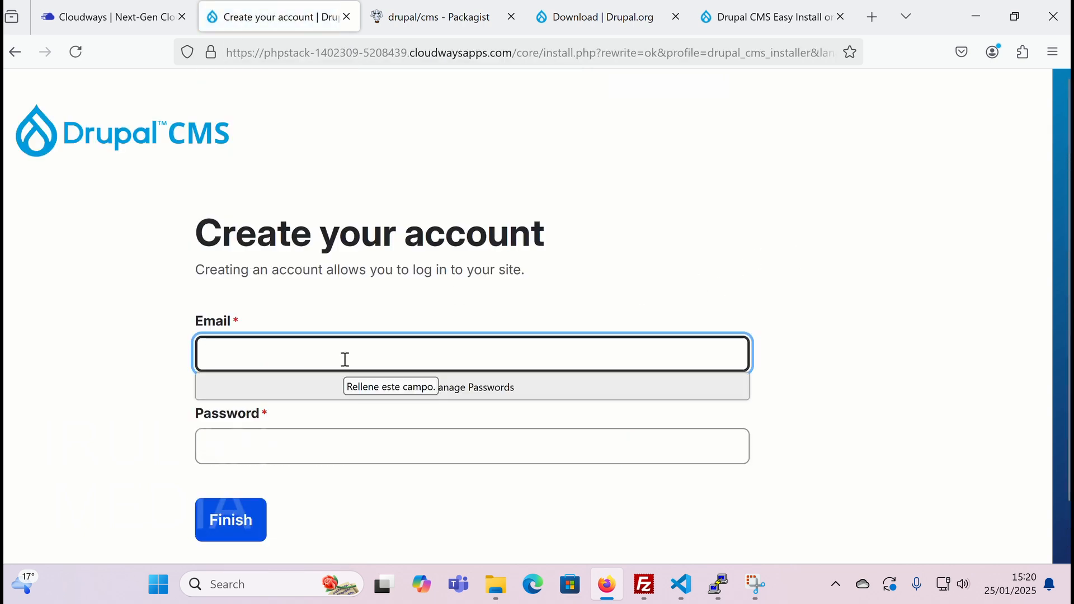
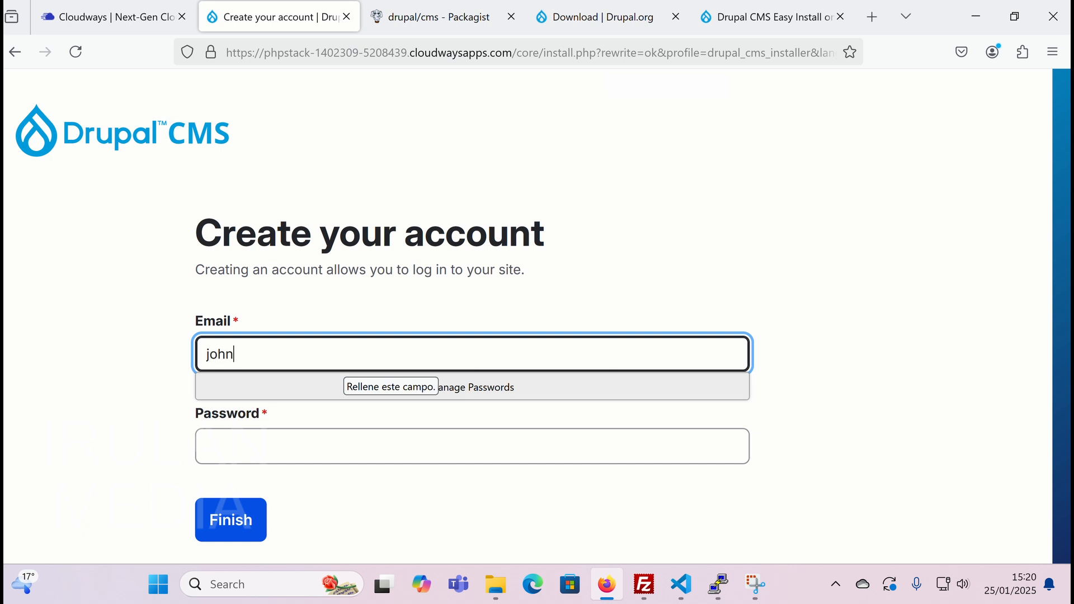
left_click(317, 442)
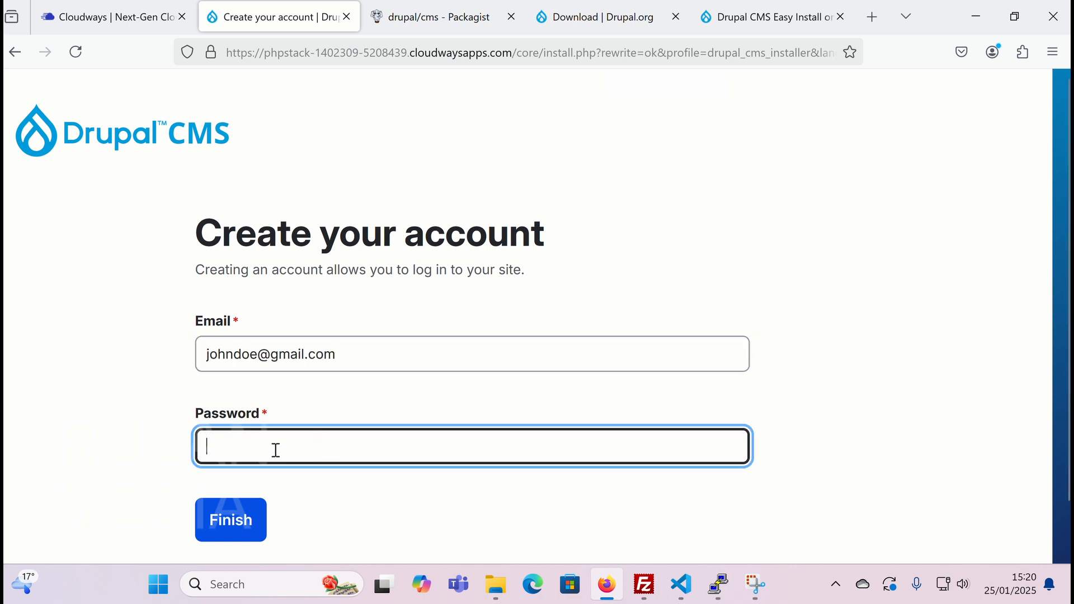
type("admin1")
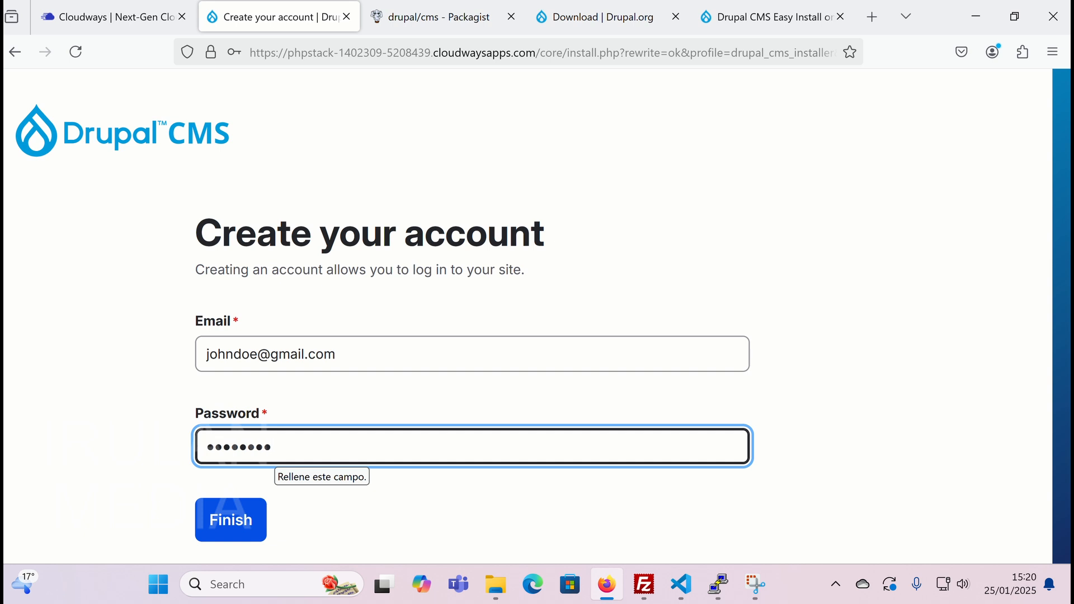
type("23456")
left_click(236, 529)
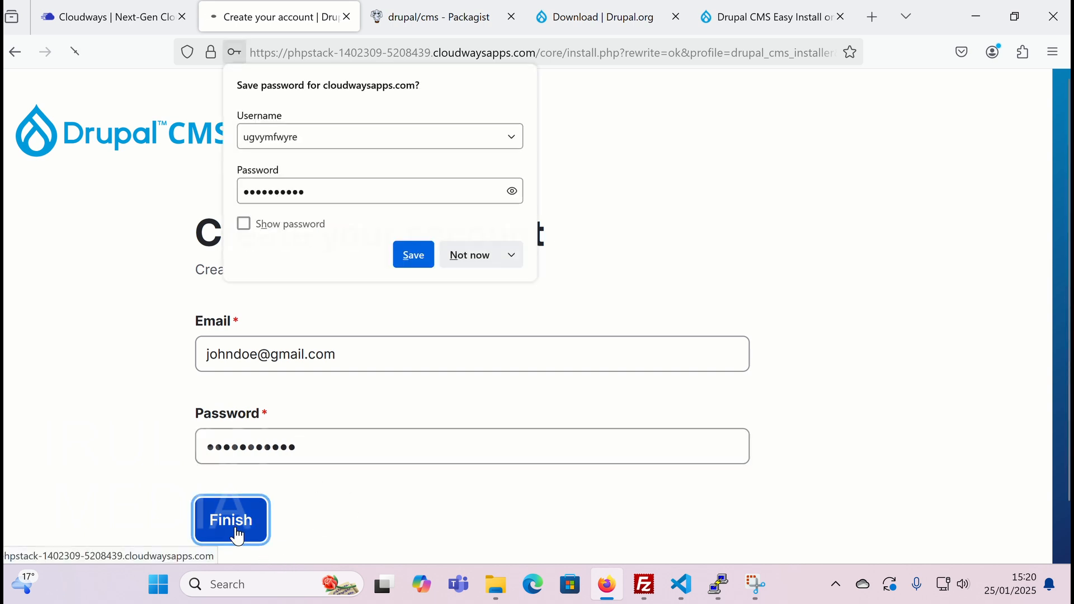
left_click(479, 264)
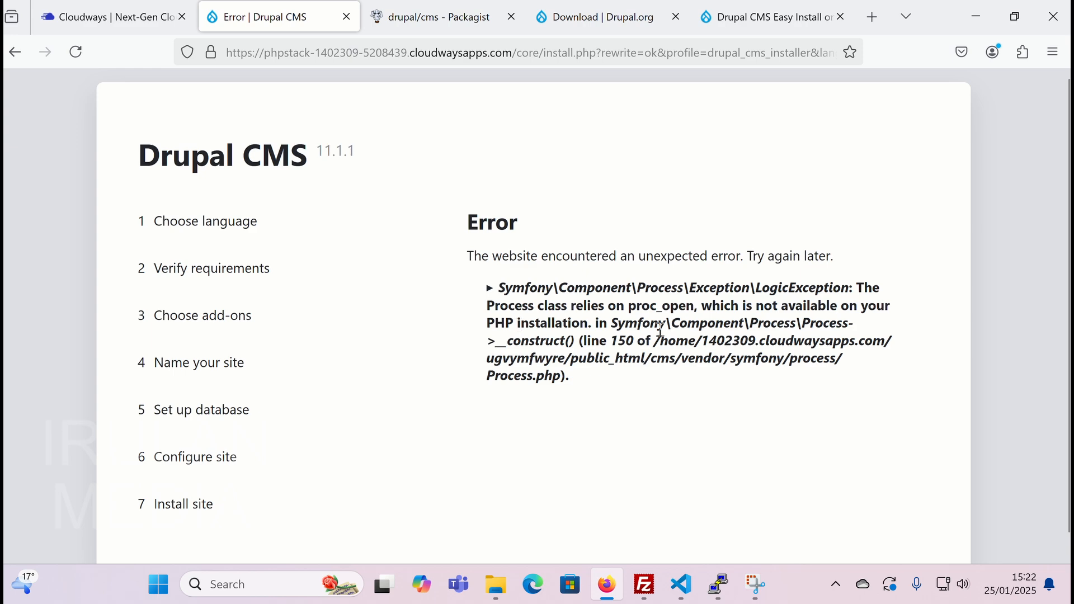
- Switch back to the Cloudways tab showing the My Drupal CMS access details
left_click(110, 20)
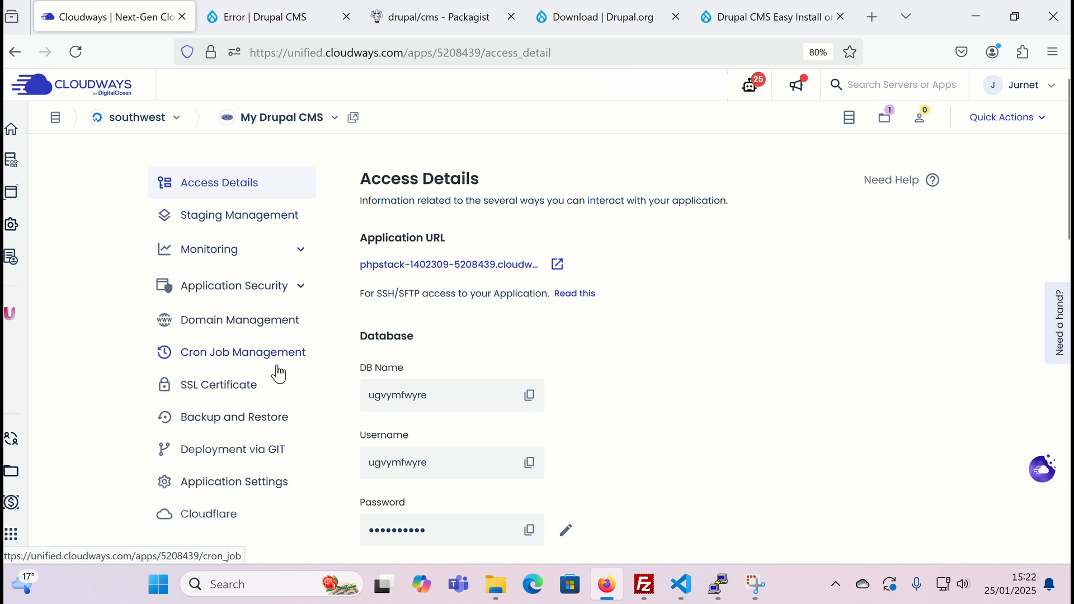
- Delete proc_open,proc_close from disable_functions in PHP FPM Settings and save the changes
left_click(252, 482)
left_click(466, 237)
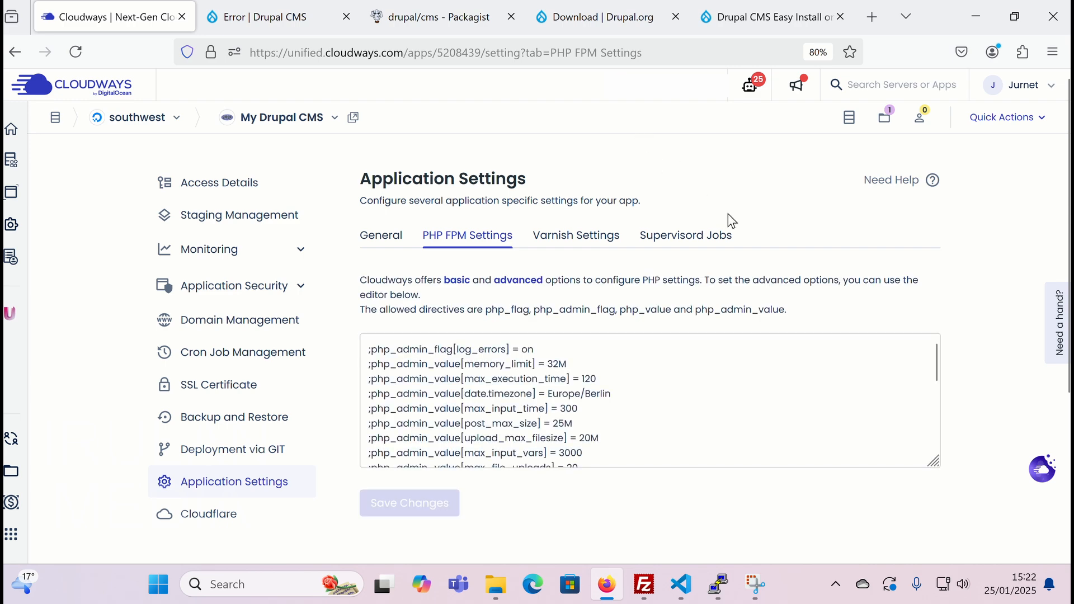
scroll(572, 390, "down", 5)
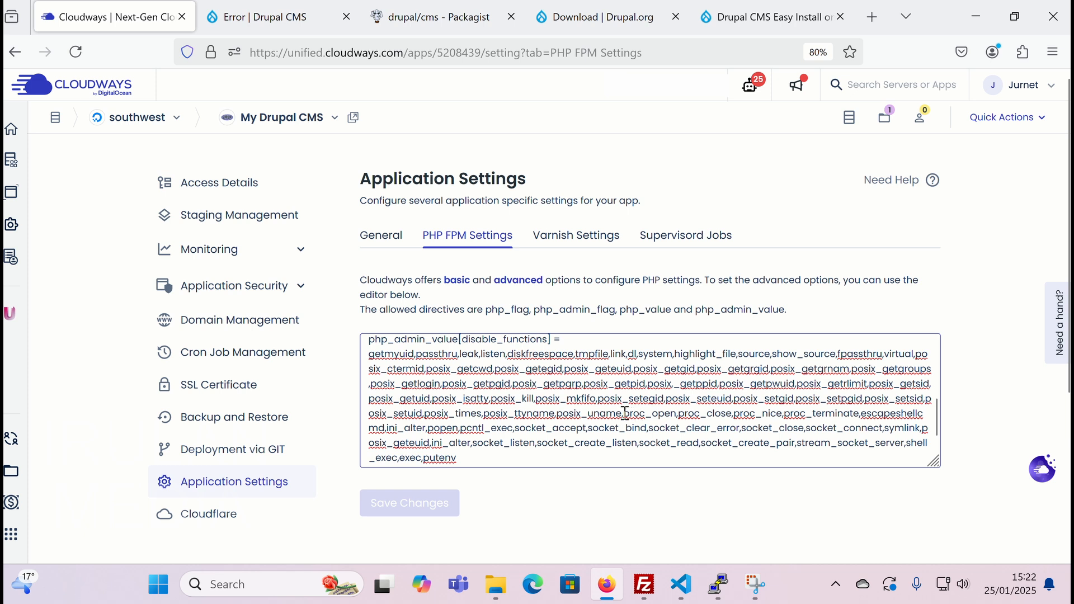
left_click_drag(624, 414, 733, 414)
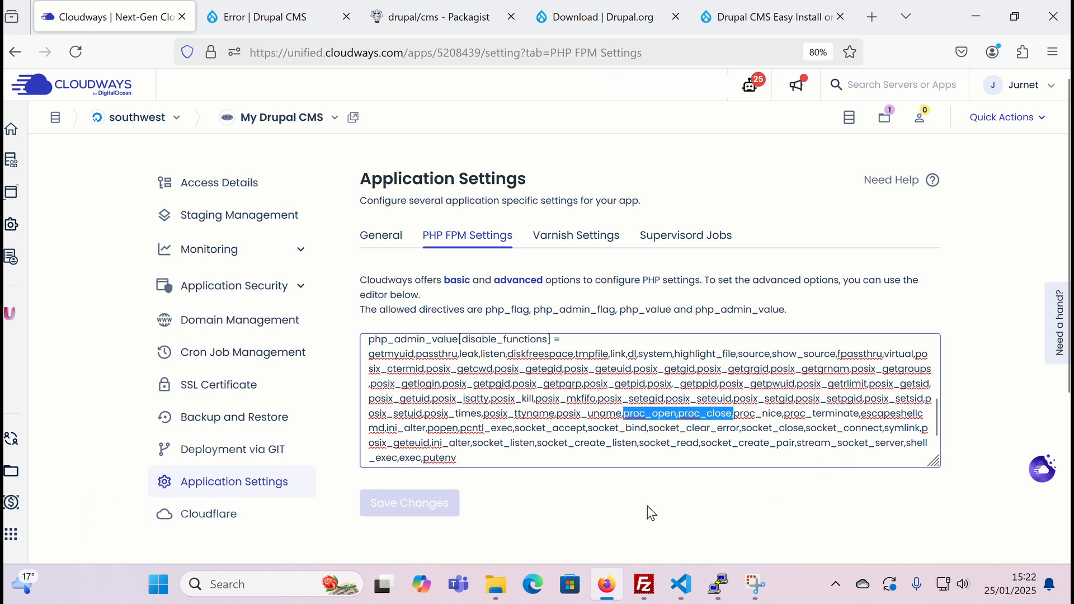
key("BackSpace")
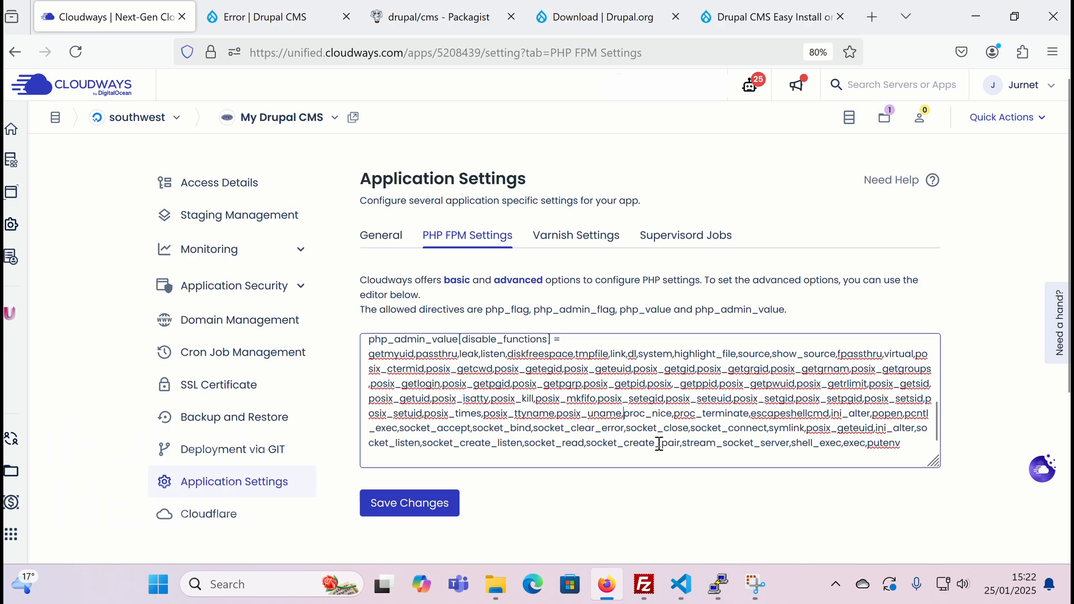
left_click(392, 504)
left_click(269, 17)
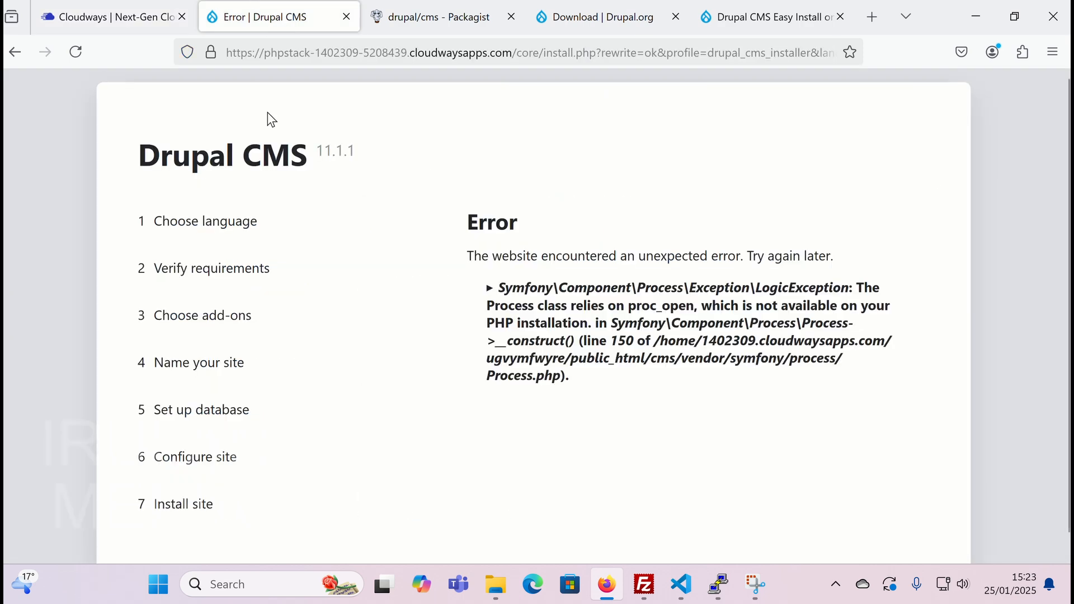
- Finish the Drupal CMS installation and view the new site's home page
left_click(76, 52)
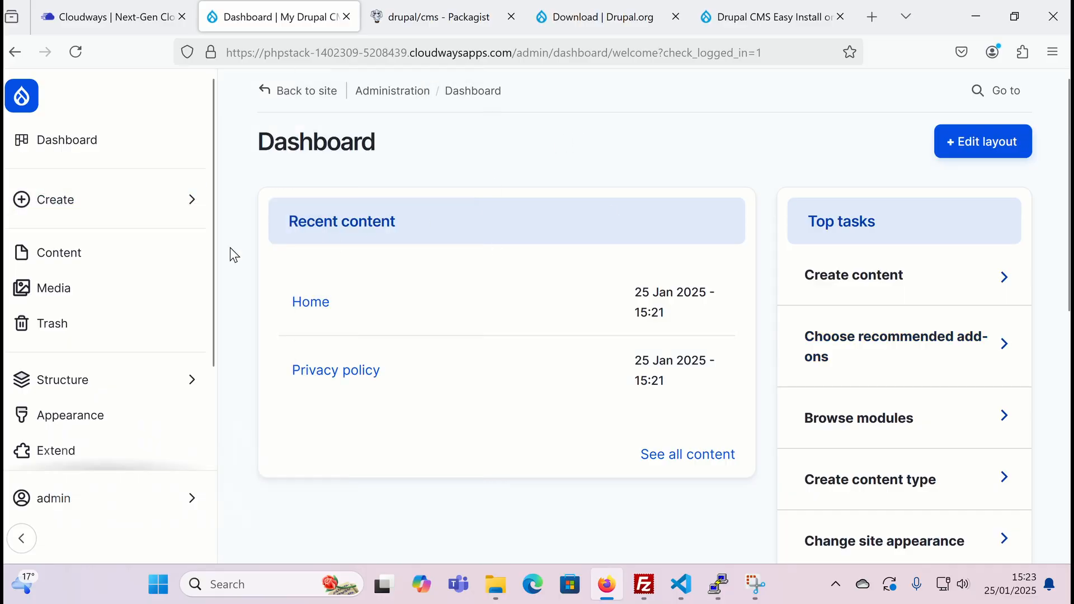
left_click(23, 96)
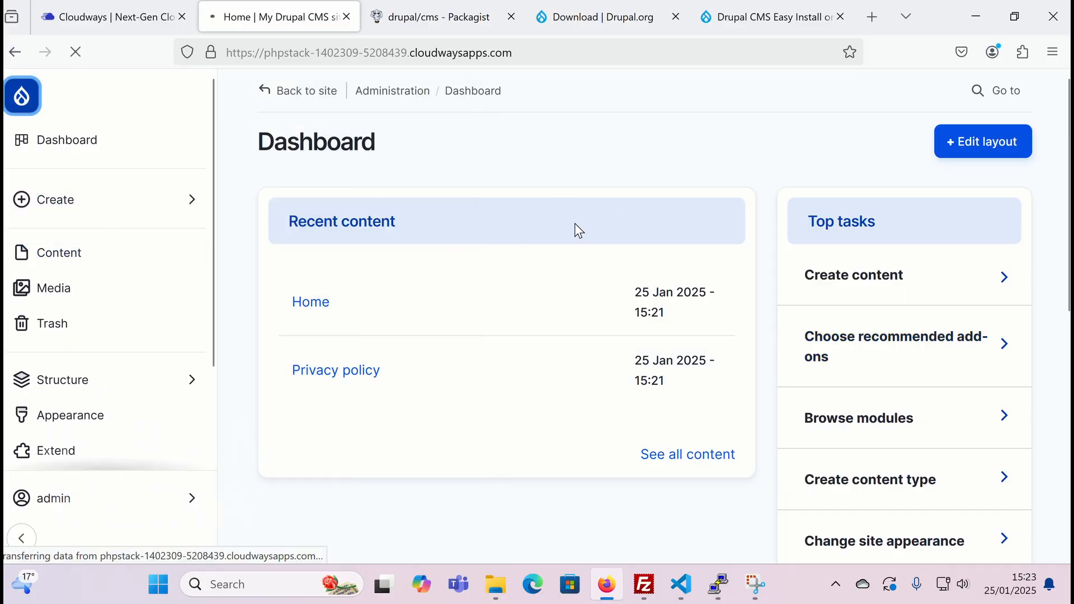
scroll(697, 252, "down", 3)
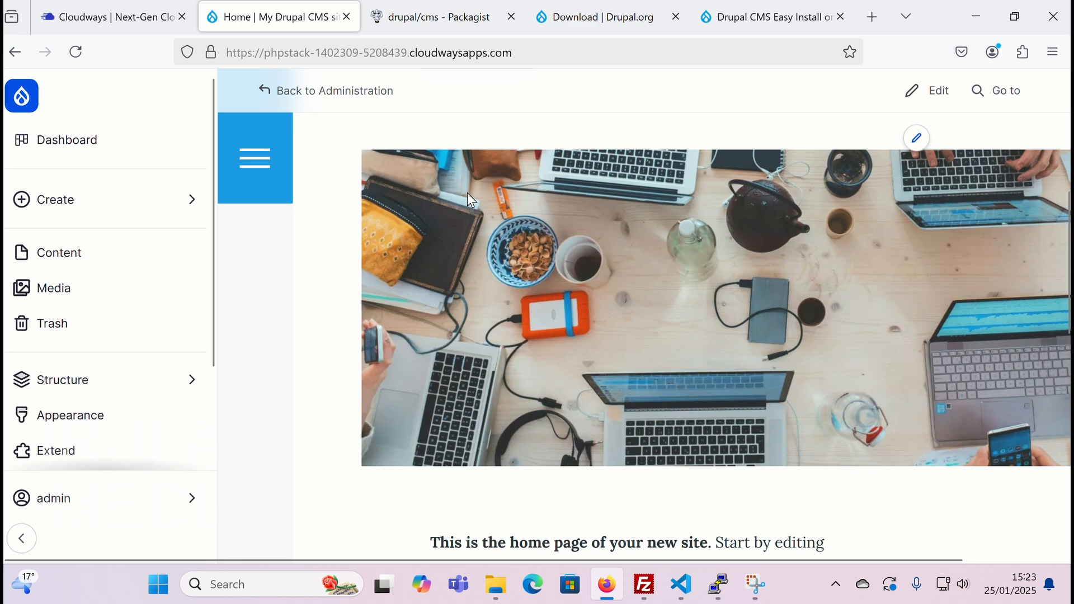
scroll(694, 252, "down", 1)
- Go to the Content list and start adding a new Basic page
left_click(62, 267)
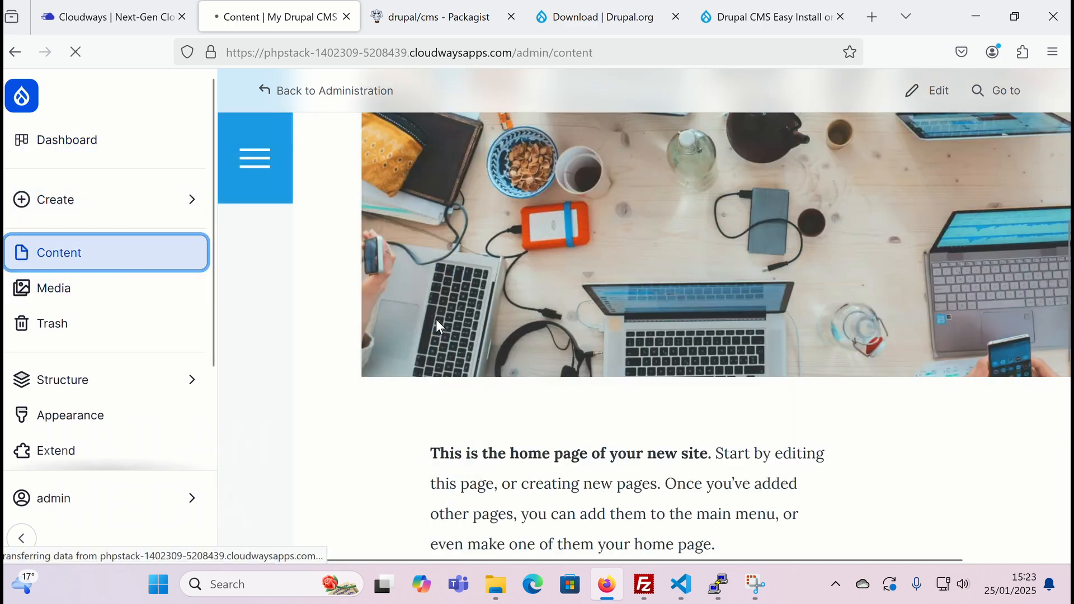
scroll(563, 389, "down", 3)
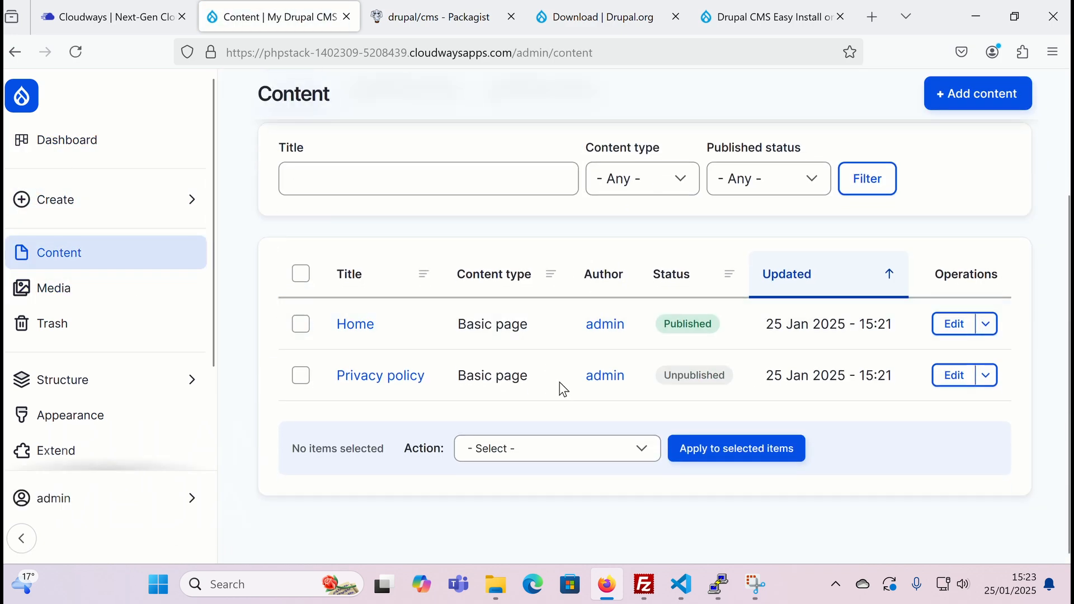
left_click(994, 101)
- Enter title 'My new page', description 'my description', and 'hello' as the body content
left_click(394, 263)
type("My new page")
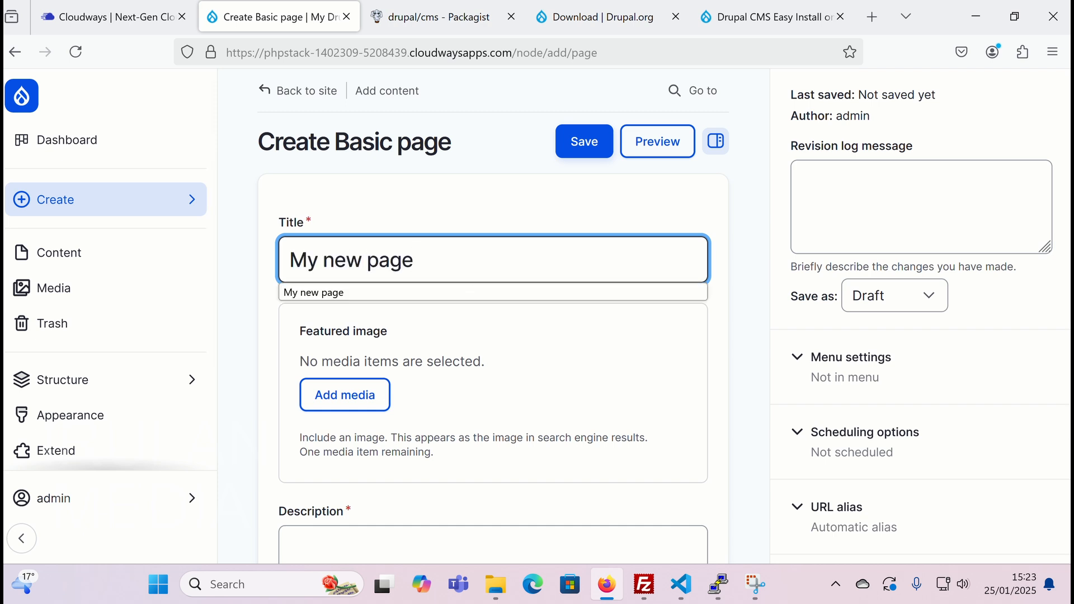
scroll(439, 440, "down", 2)
left_click(438, 470)
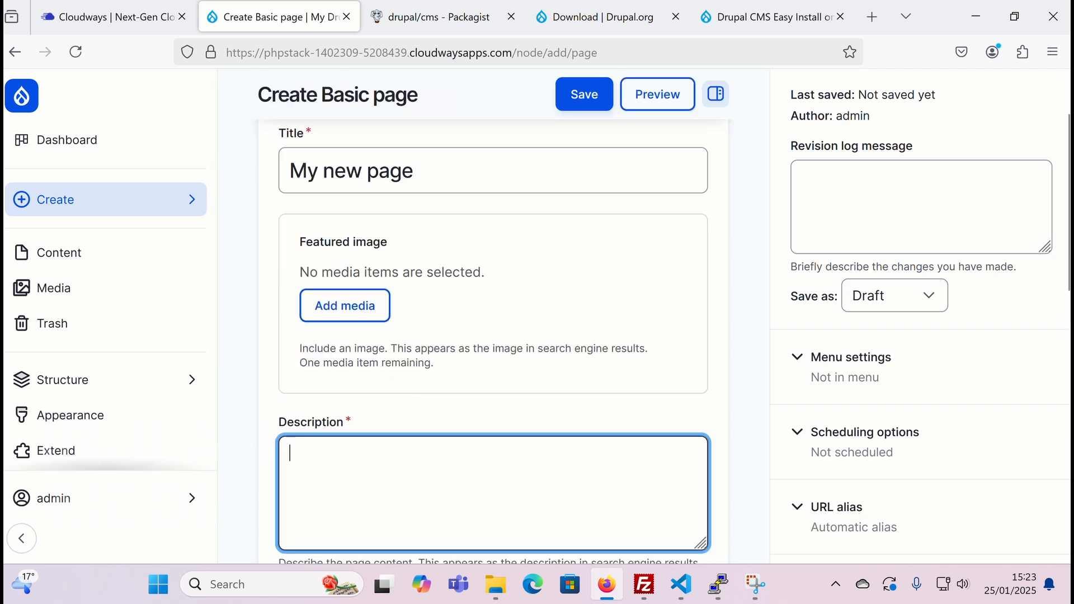
type("my description")
scroll(438, 470, "down", 5)
left_click(439, 355)
type("hello")
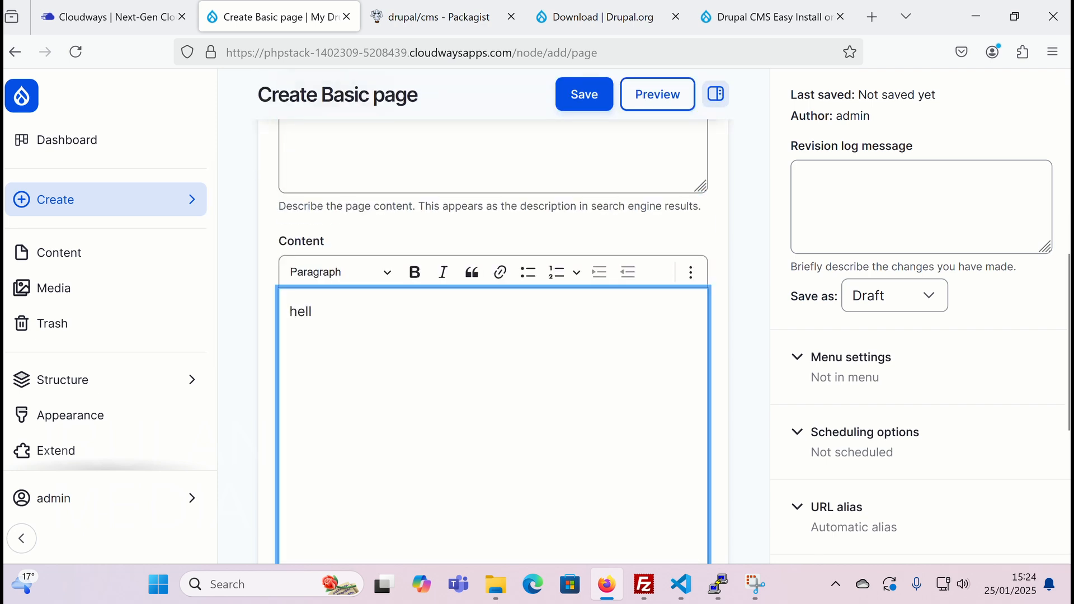
key("Return")
- Upload mandala.jpg from the Pictures folder through the editor's media dialog
scroll(521, 334, "up", 1)
left_click(691, 362)
left_click(529, 390)
scroll(513, 392, "down", 1)
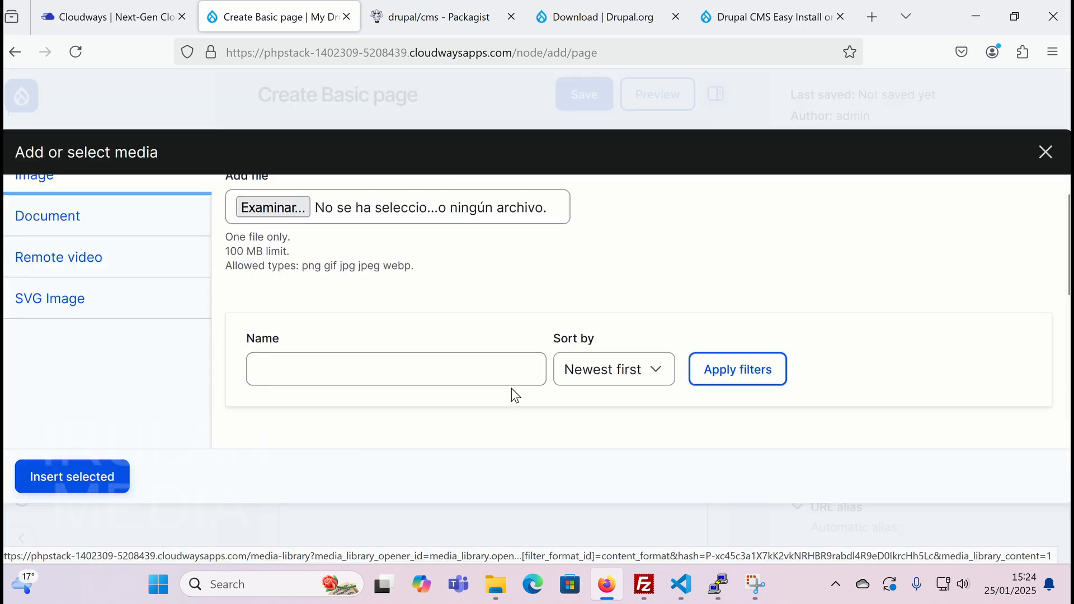
scroll(515, 394, "up", 1)
left_click(336, 226)
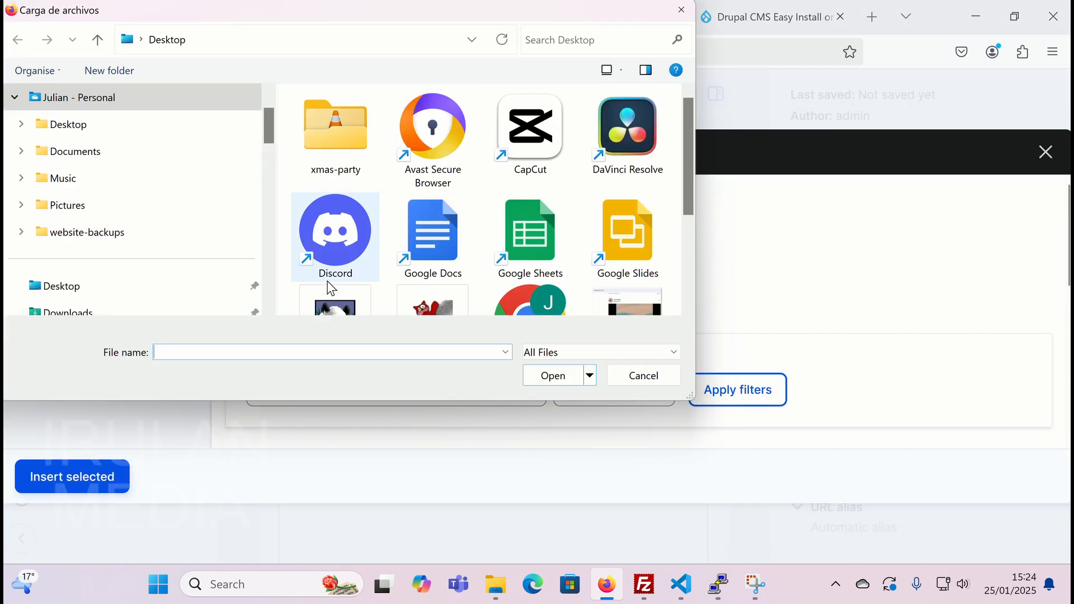
left_click(67, 205)
left_click(171, 350)
type("ma")
left_click(183, 367)
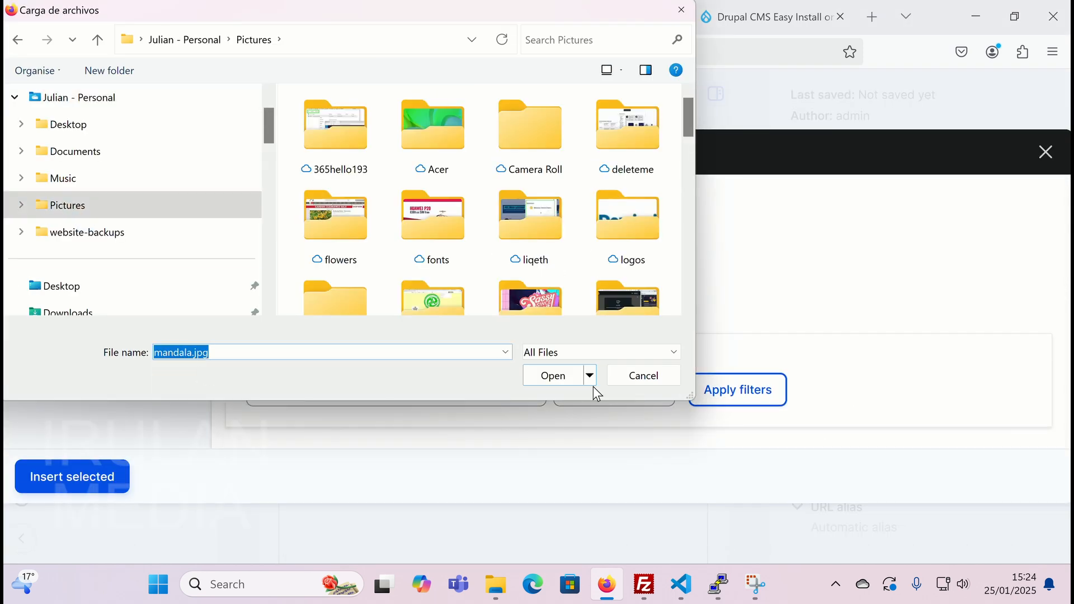
left_click(562, 378)
- Give the image alt text 'my mandala', save it, and insert it into the content
left_click(423, 387)
type("my manda")
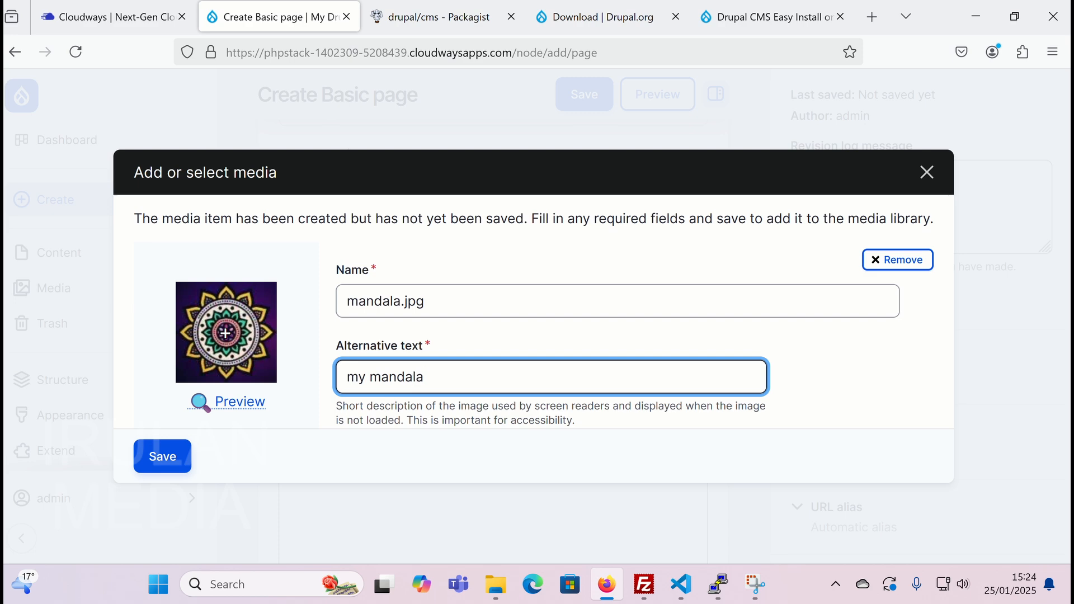
type("la")
left_click(162, 457)
left_click(104, 457)
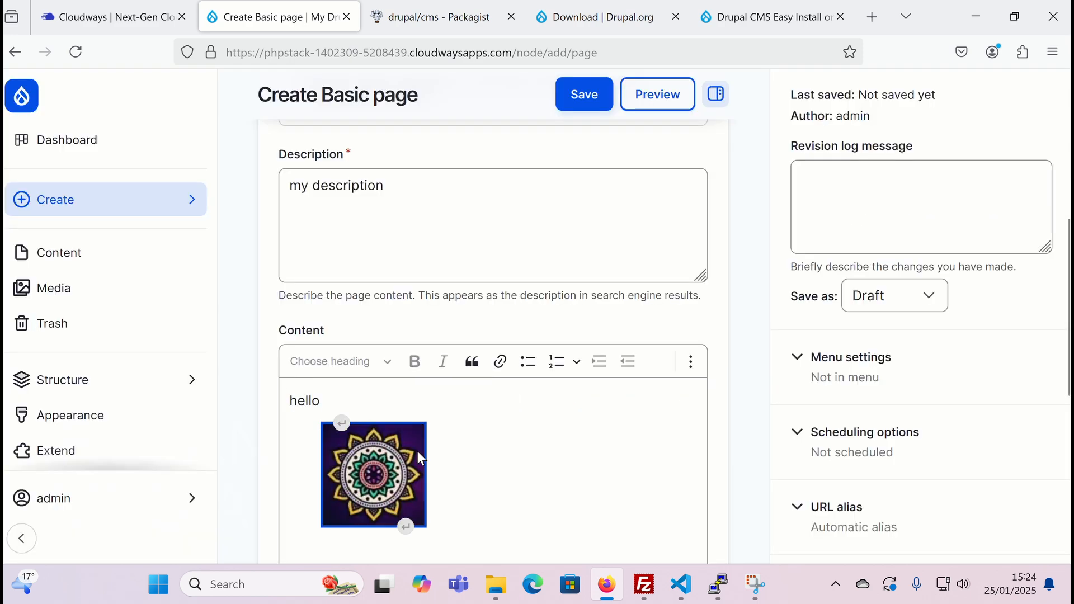
- Add 'this is my mandala' after hello and save the page
scroll(421, 459, "down", 3)
left_click(347, 220)
type("this is my mandala")
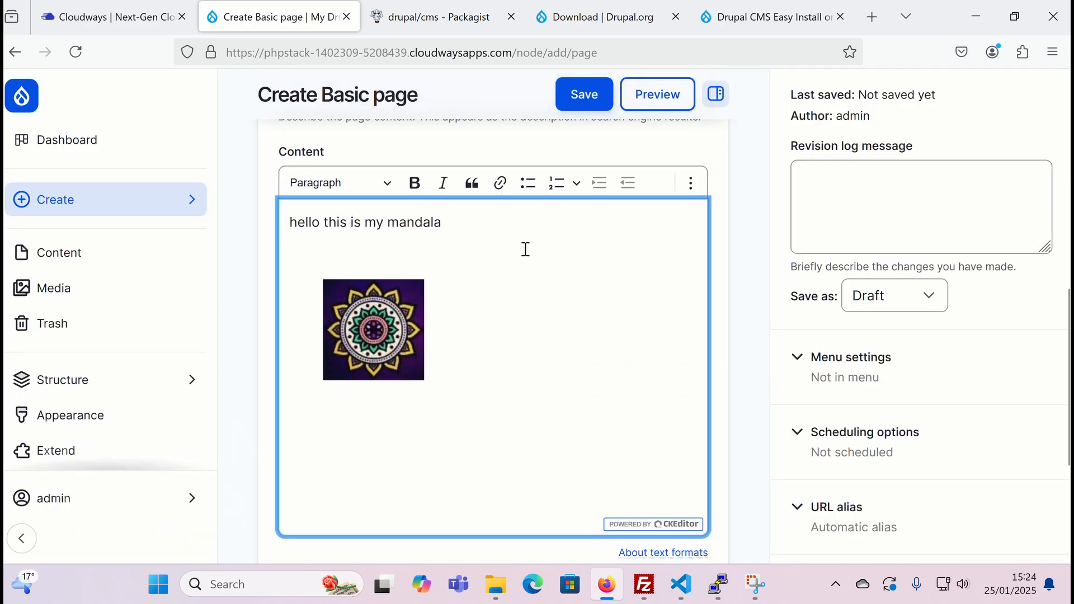
scroll(527, 274, "up", 5)
scroll(530, 295, "down", 8)
scroll(529, 280, "up", 4)
left_click(584, 96)
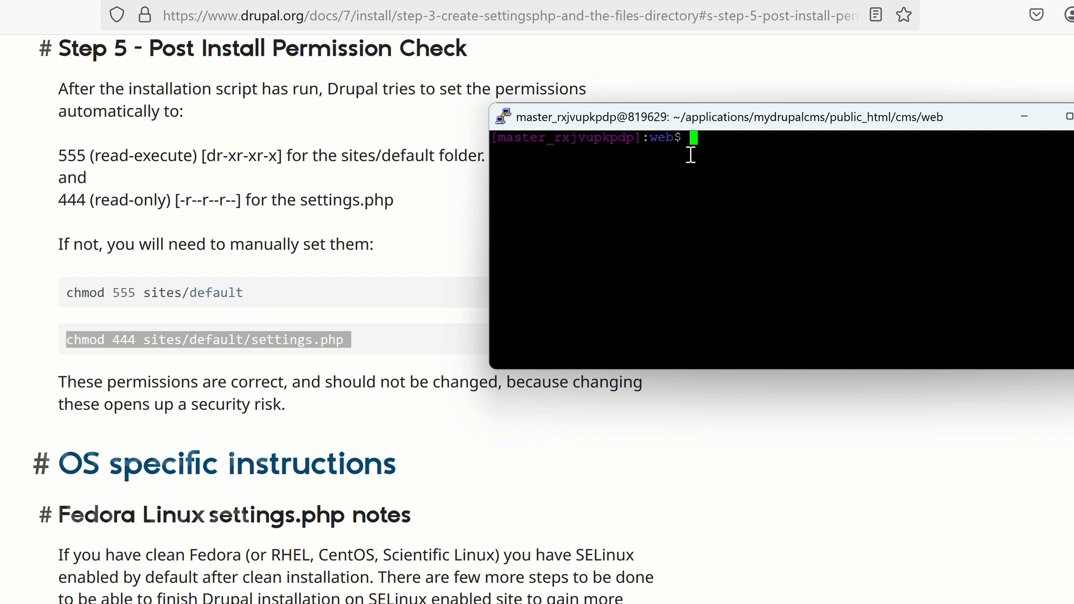
- Check the current folder with pwd, then run chmod 555 on sites/default
type("pwd")
key("Return")
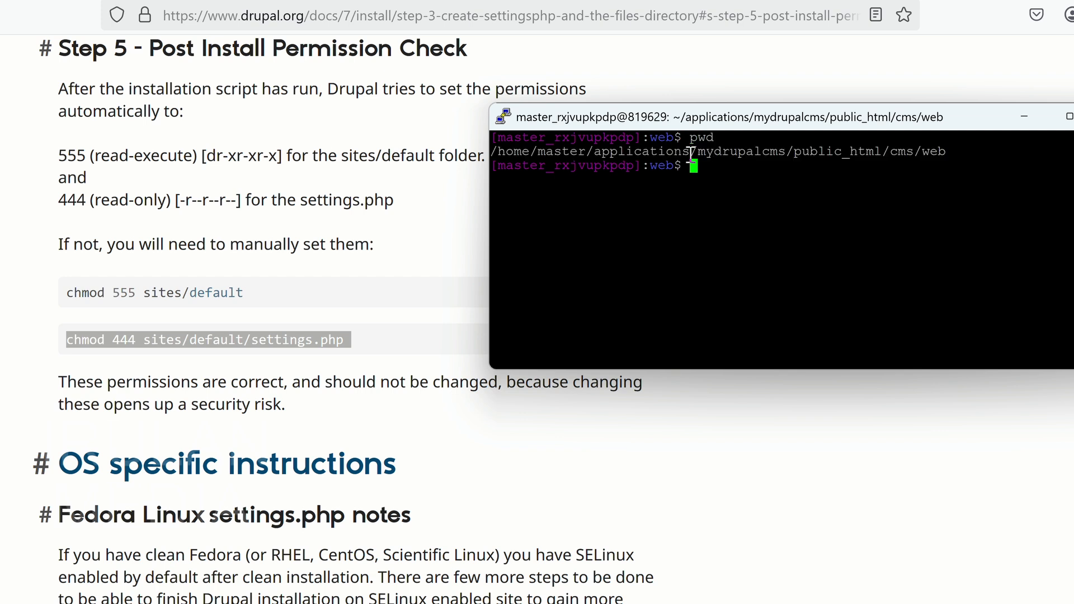
left_click(340, 326)
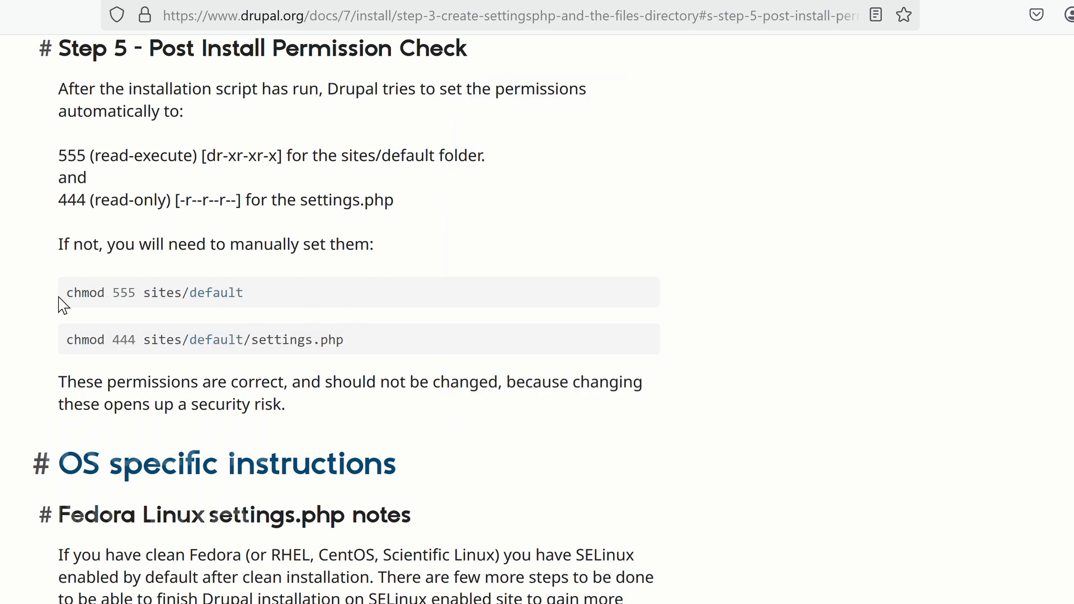
left_click_drag(66, 293, 240, 293)
right_click(241, 293)
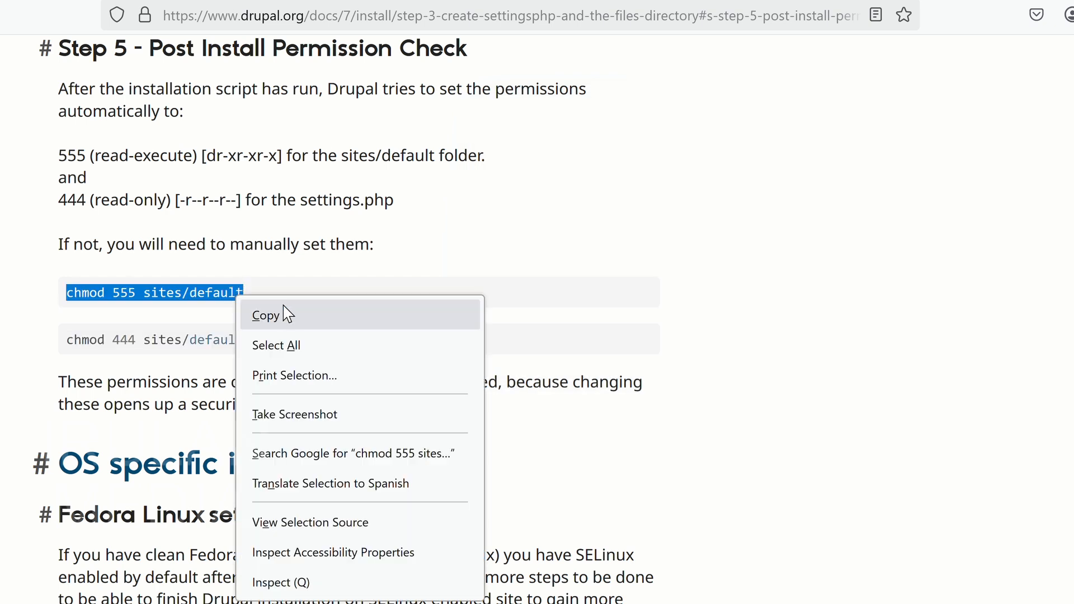
left_click(266, 315)
mouse_move(750, 602)
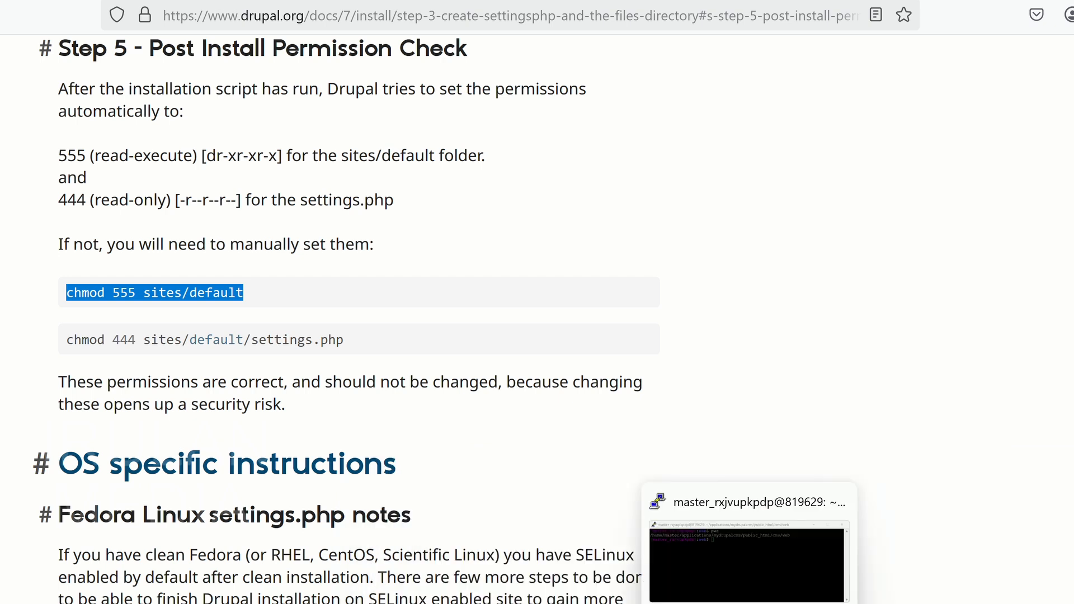
left_click(748, 507)
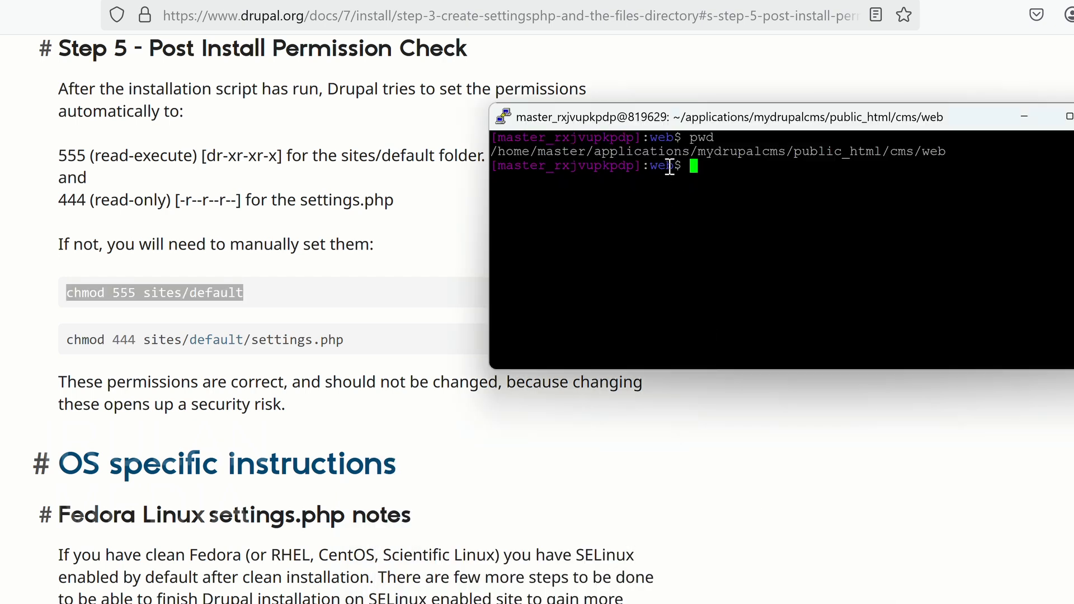
right_click(694, 168)
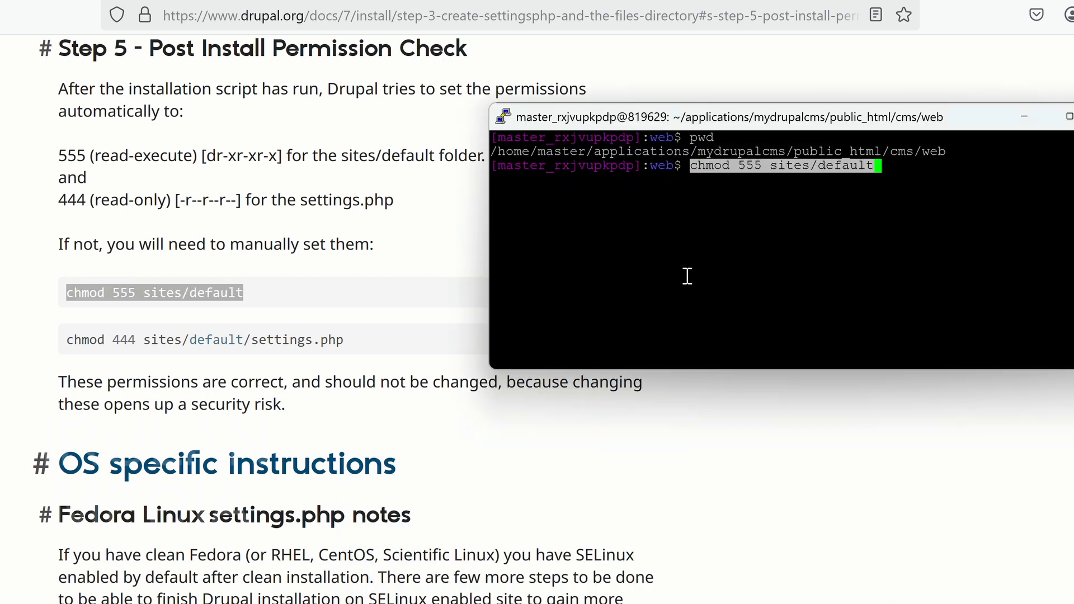
key("Return")
- Run chmod 444 on sites/default/settings.php, removing the stray trailing space
left_click(308, 284)
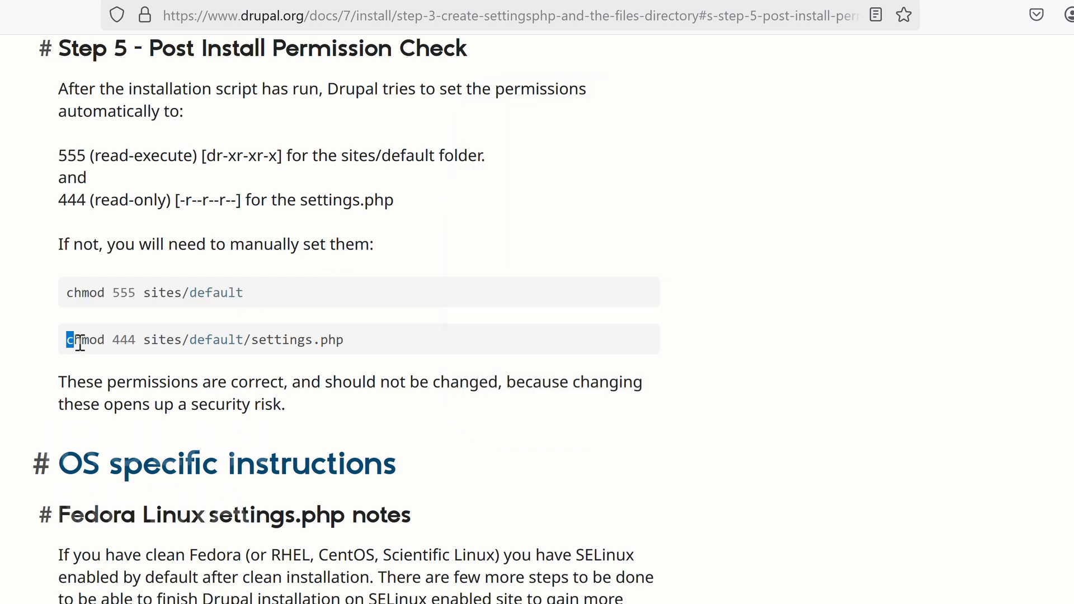
left_click_drag(80, 343, 351, 341)
right_click(340, 345)
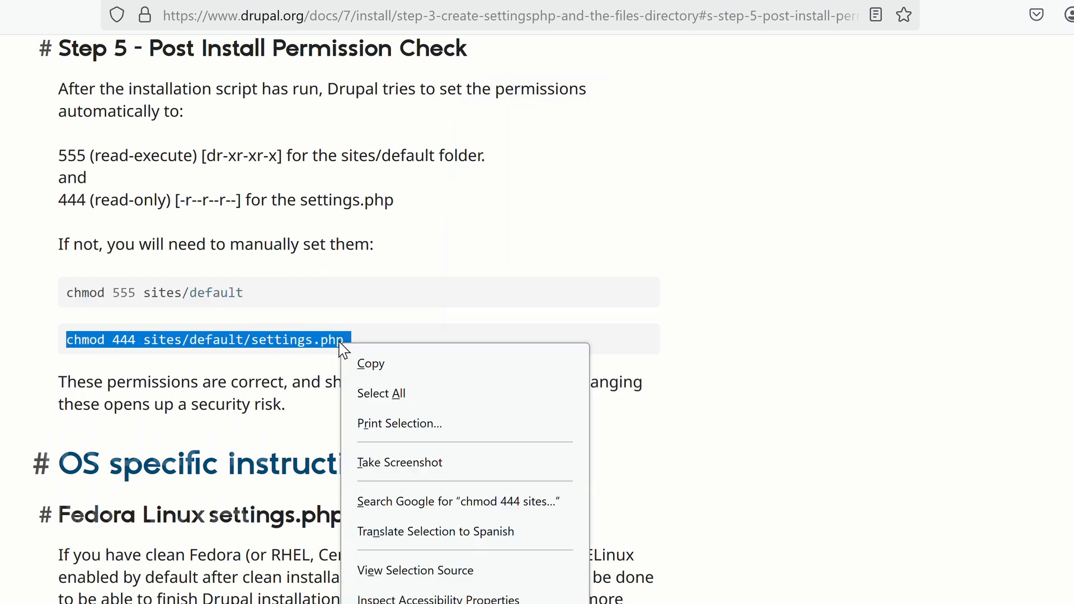
left_click(376, 364)
mouse_move(750, 603)
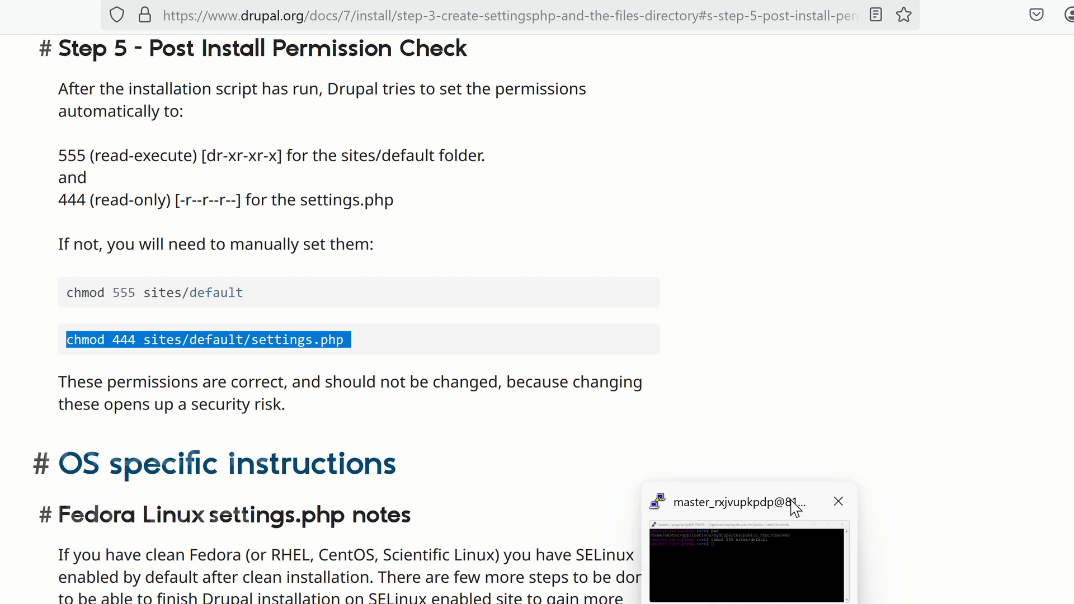
left_click(747, 560)
right_click(691, 179)
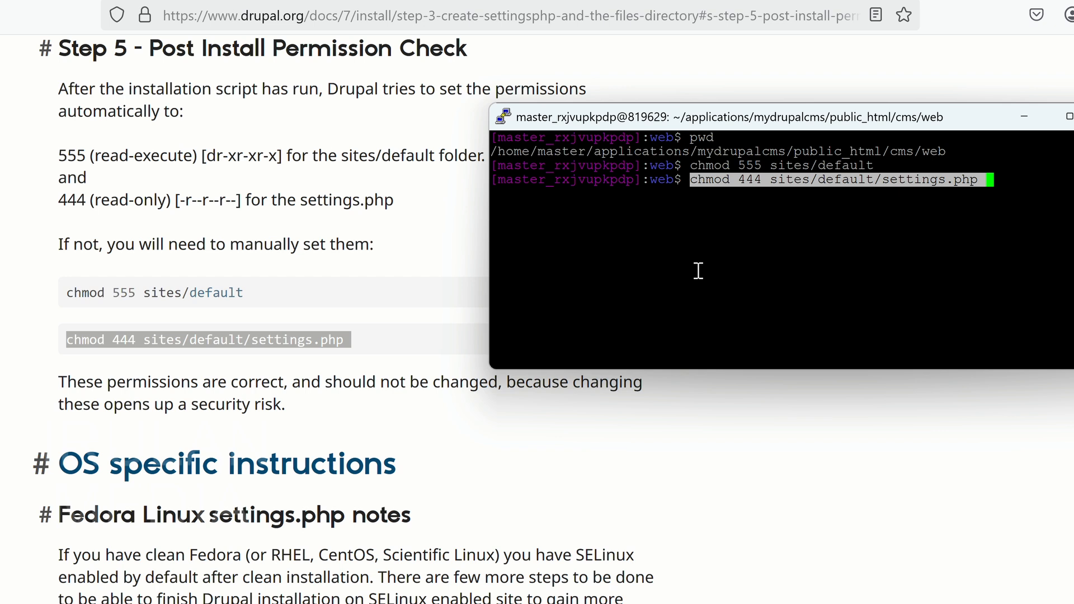
key("Return")
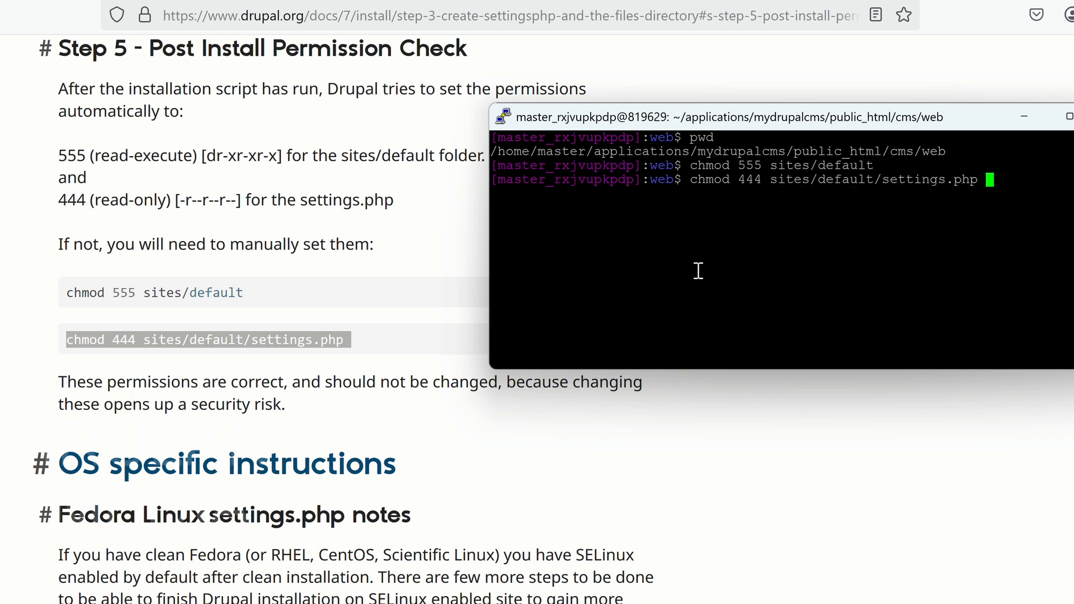
key("BackSpace")
key("Return")
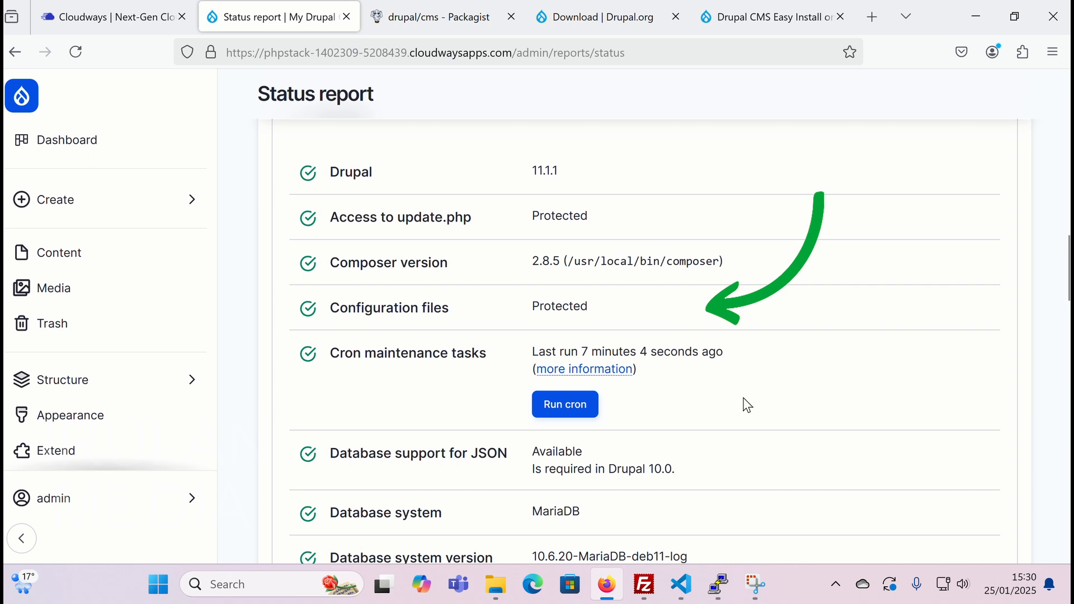
- Verify Configuration files show as Protected in Drupal's status report
mouse_move(603, 582)
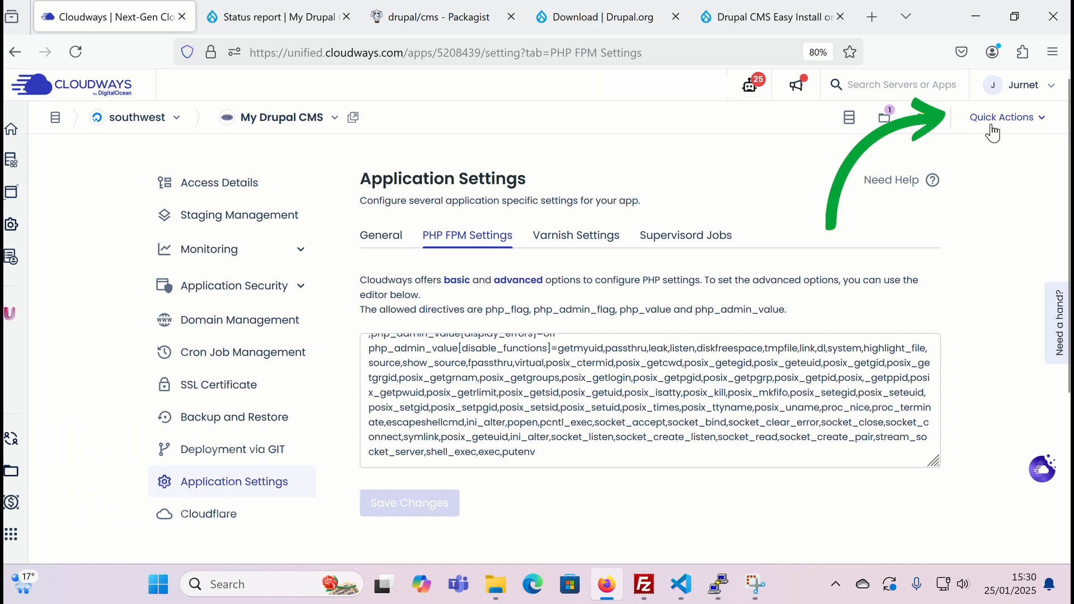
- Clone My Drupal CMS via Quick Actions onto the same southwest server
left_click(1045, 122)
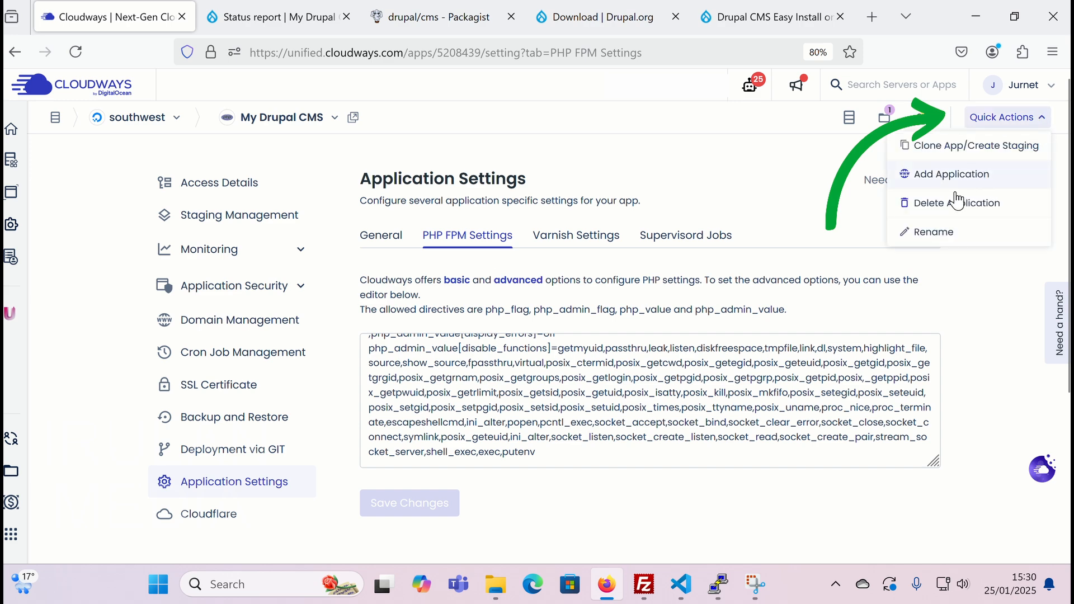
left_click(946, 147)
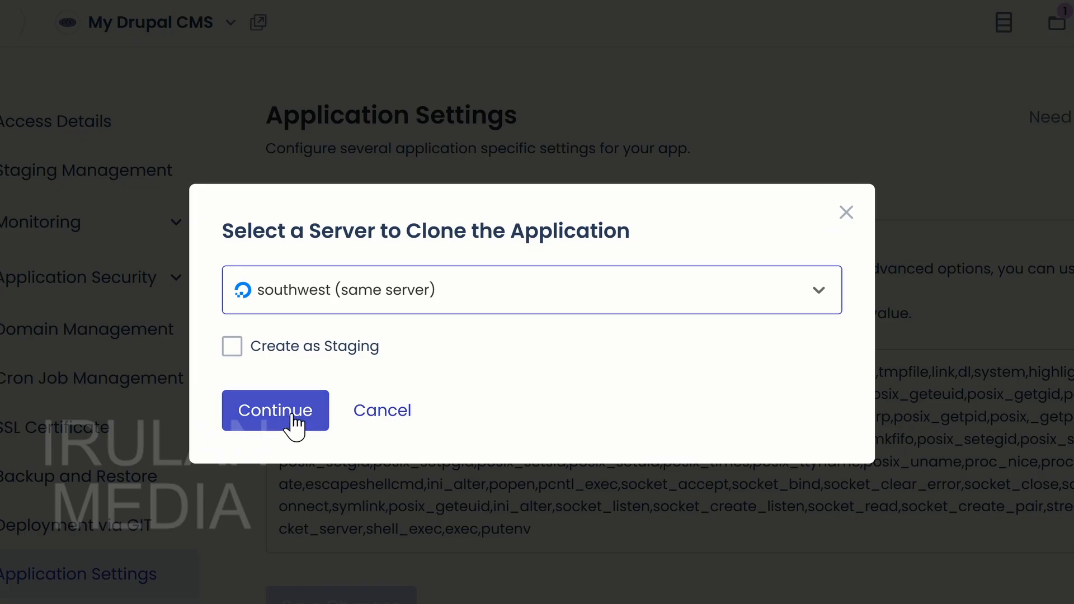
left_click(292, 420)
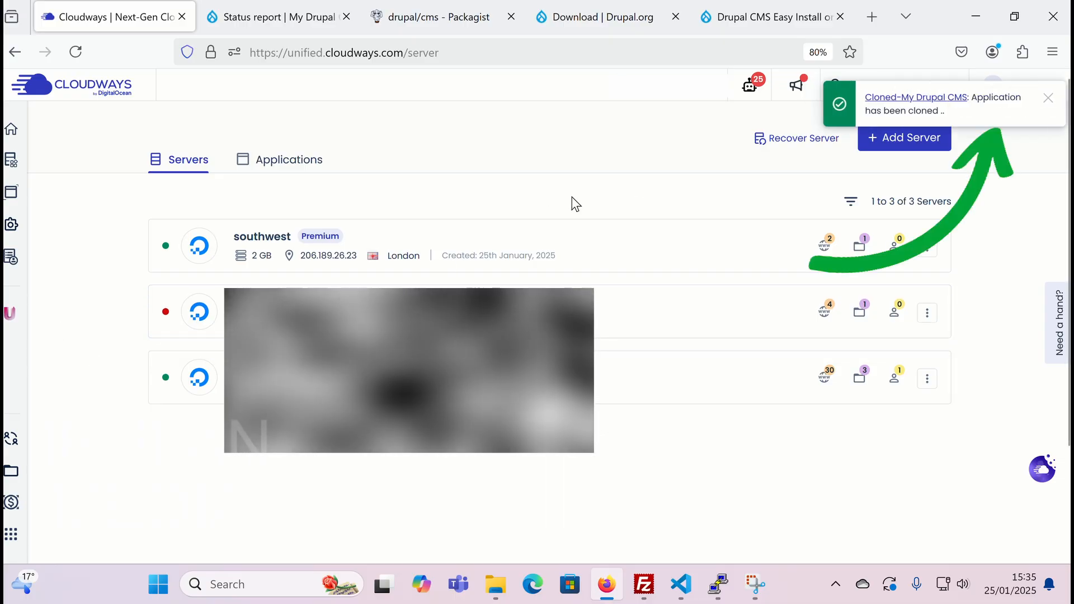
- Open Cloned-My Drupal CMS from Applications and launch its Application URL in a new tab
left_click(290, 161)
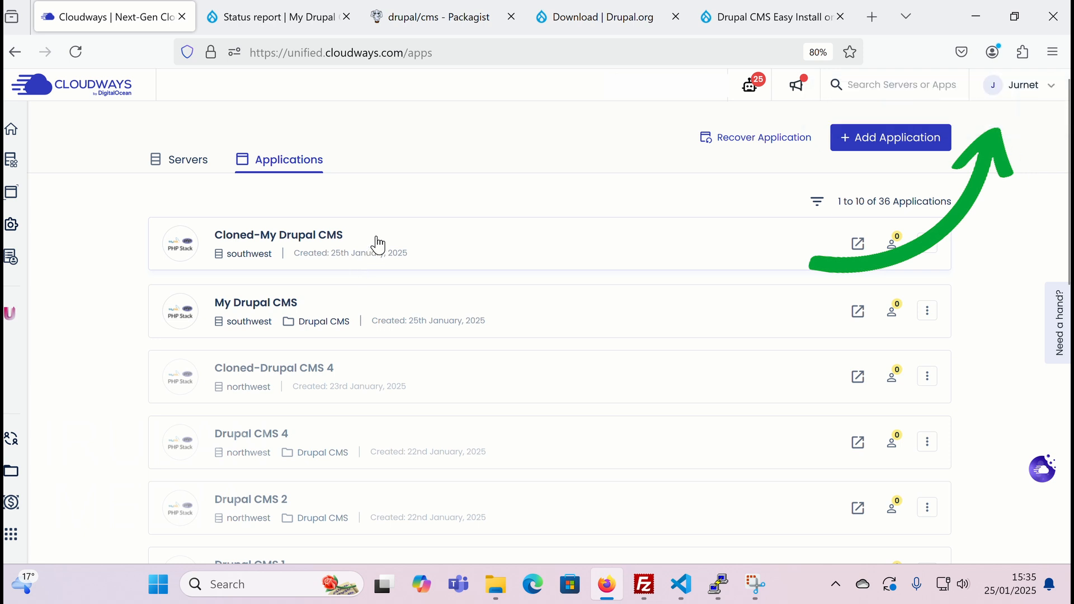
left_click(434, 241)
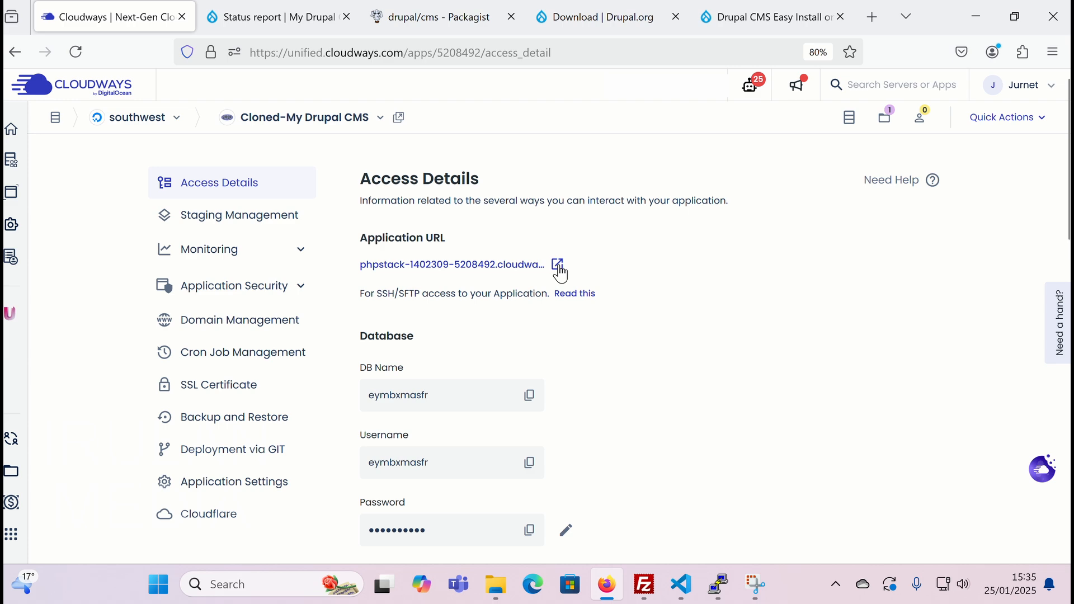
left_click(558, 264)
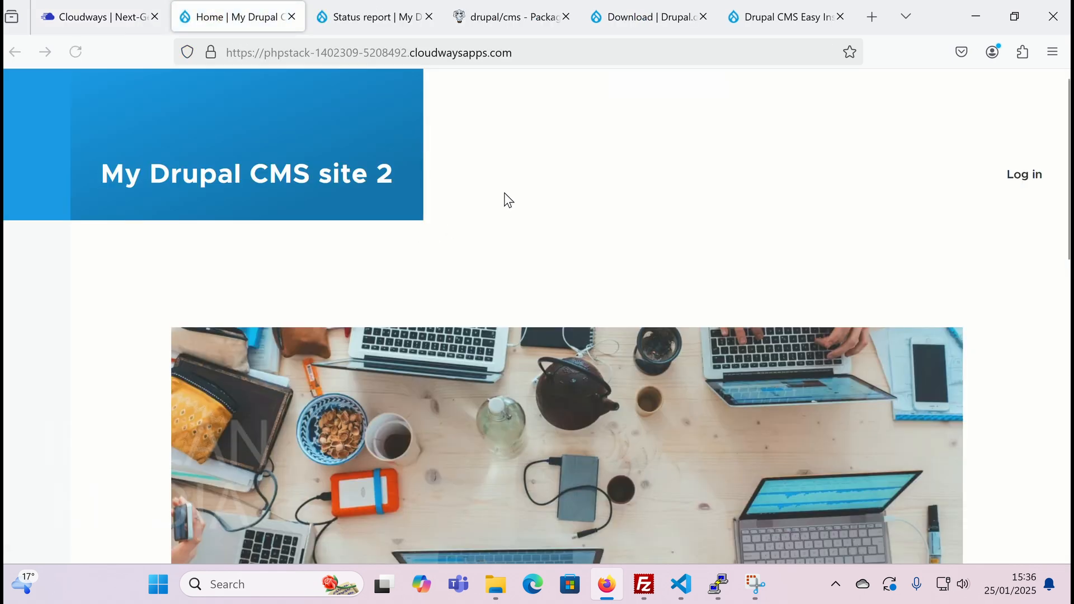